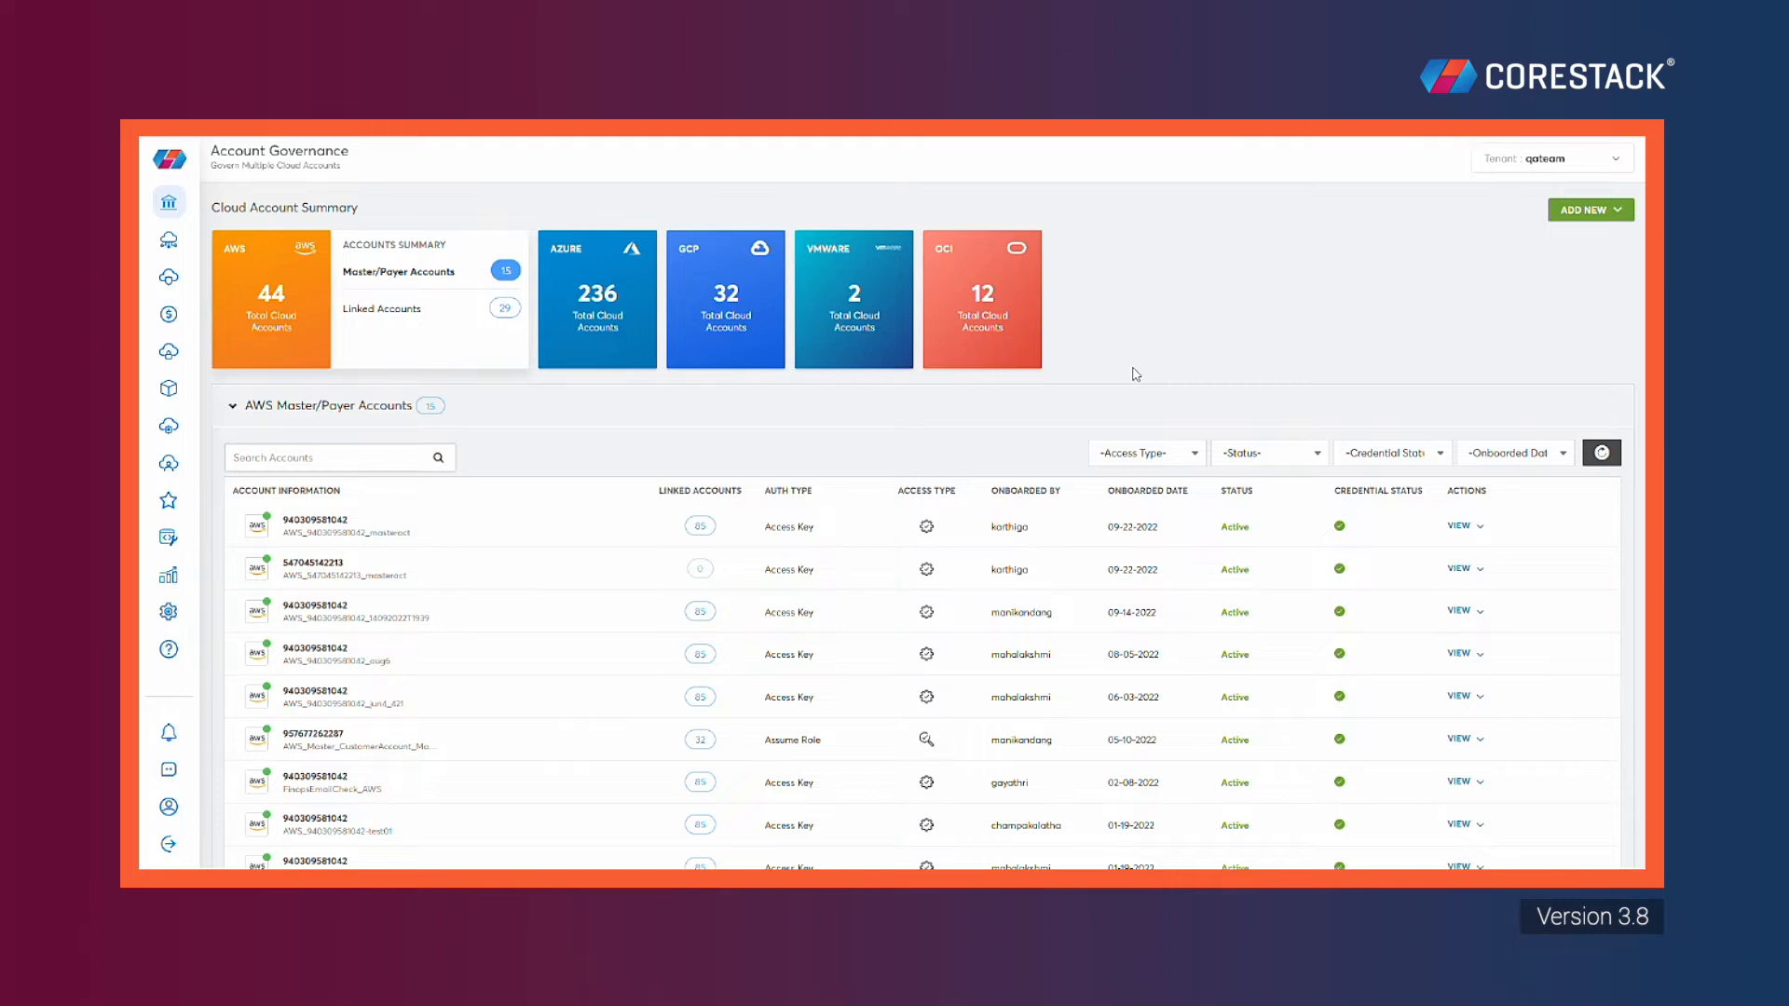
Go to Cost > Budget Management and start a new budget with Create Budget
{"action": "mouse_move", "coordinate": [181, 401]}
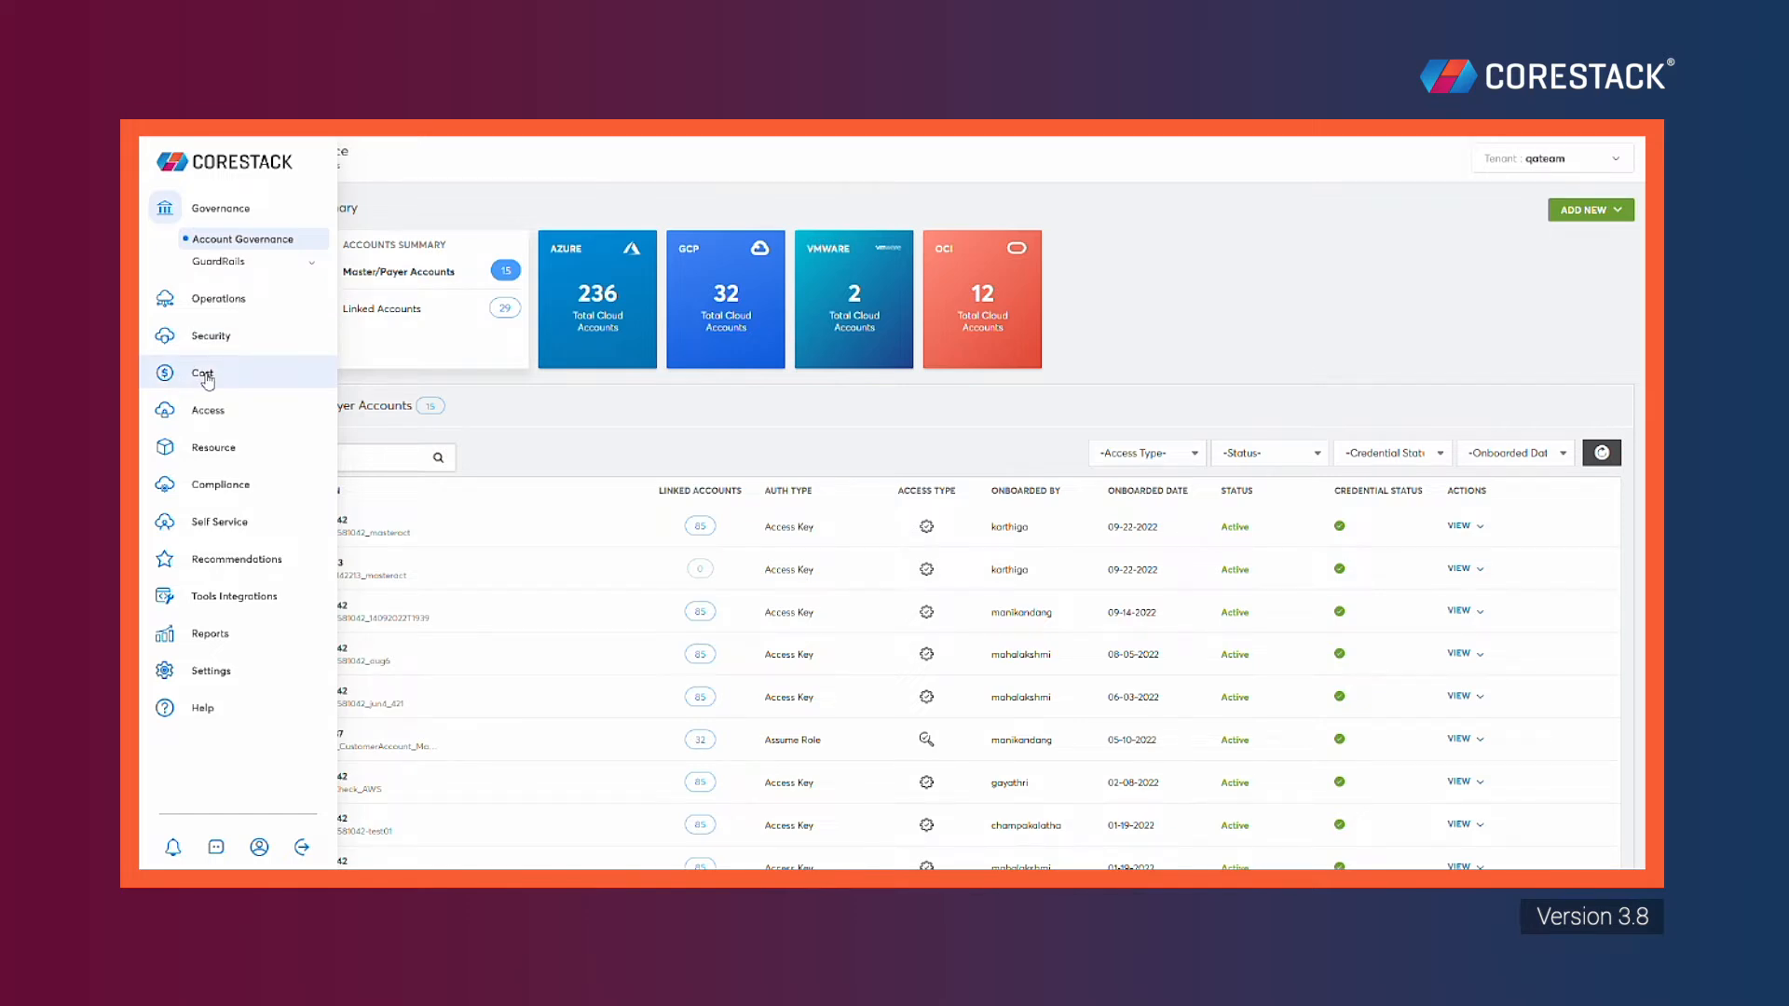
{"action": "left_click", "coordinate": [207, 379]}
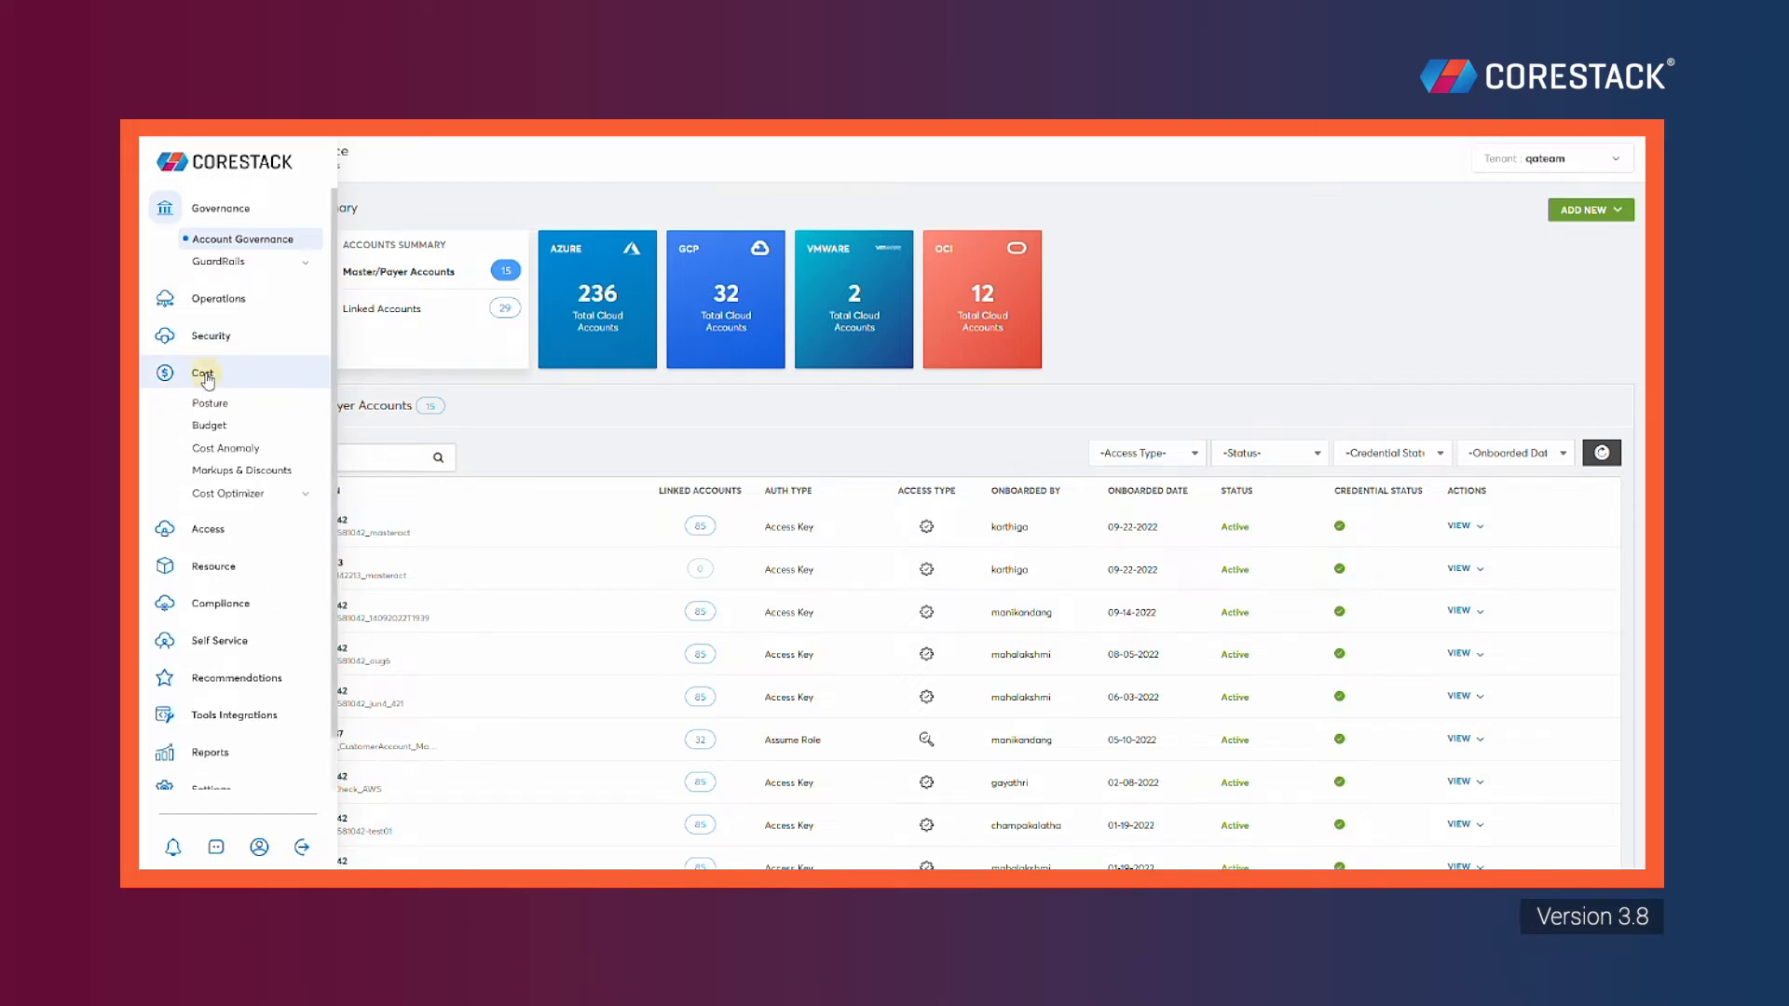
{"action": "left_click", "coordinate": [289, 439]}
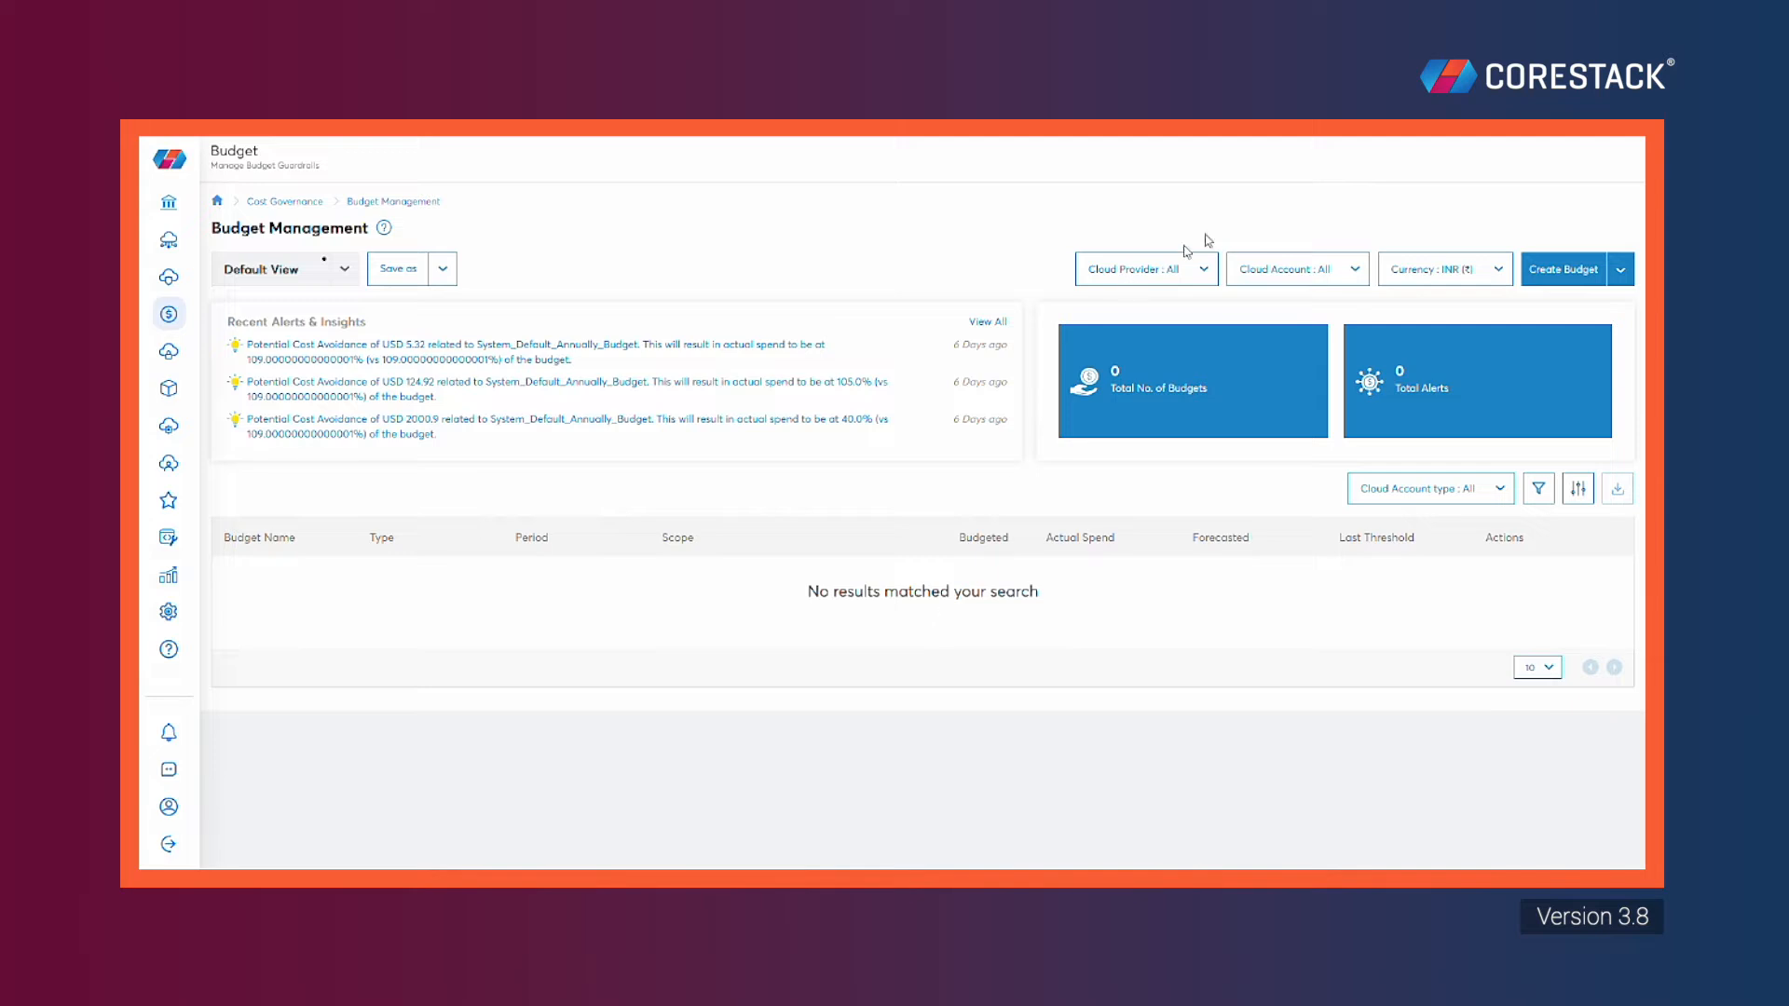
{"action": "left_click", "coordinate": [1553, 270]}
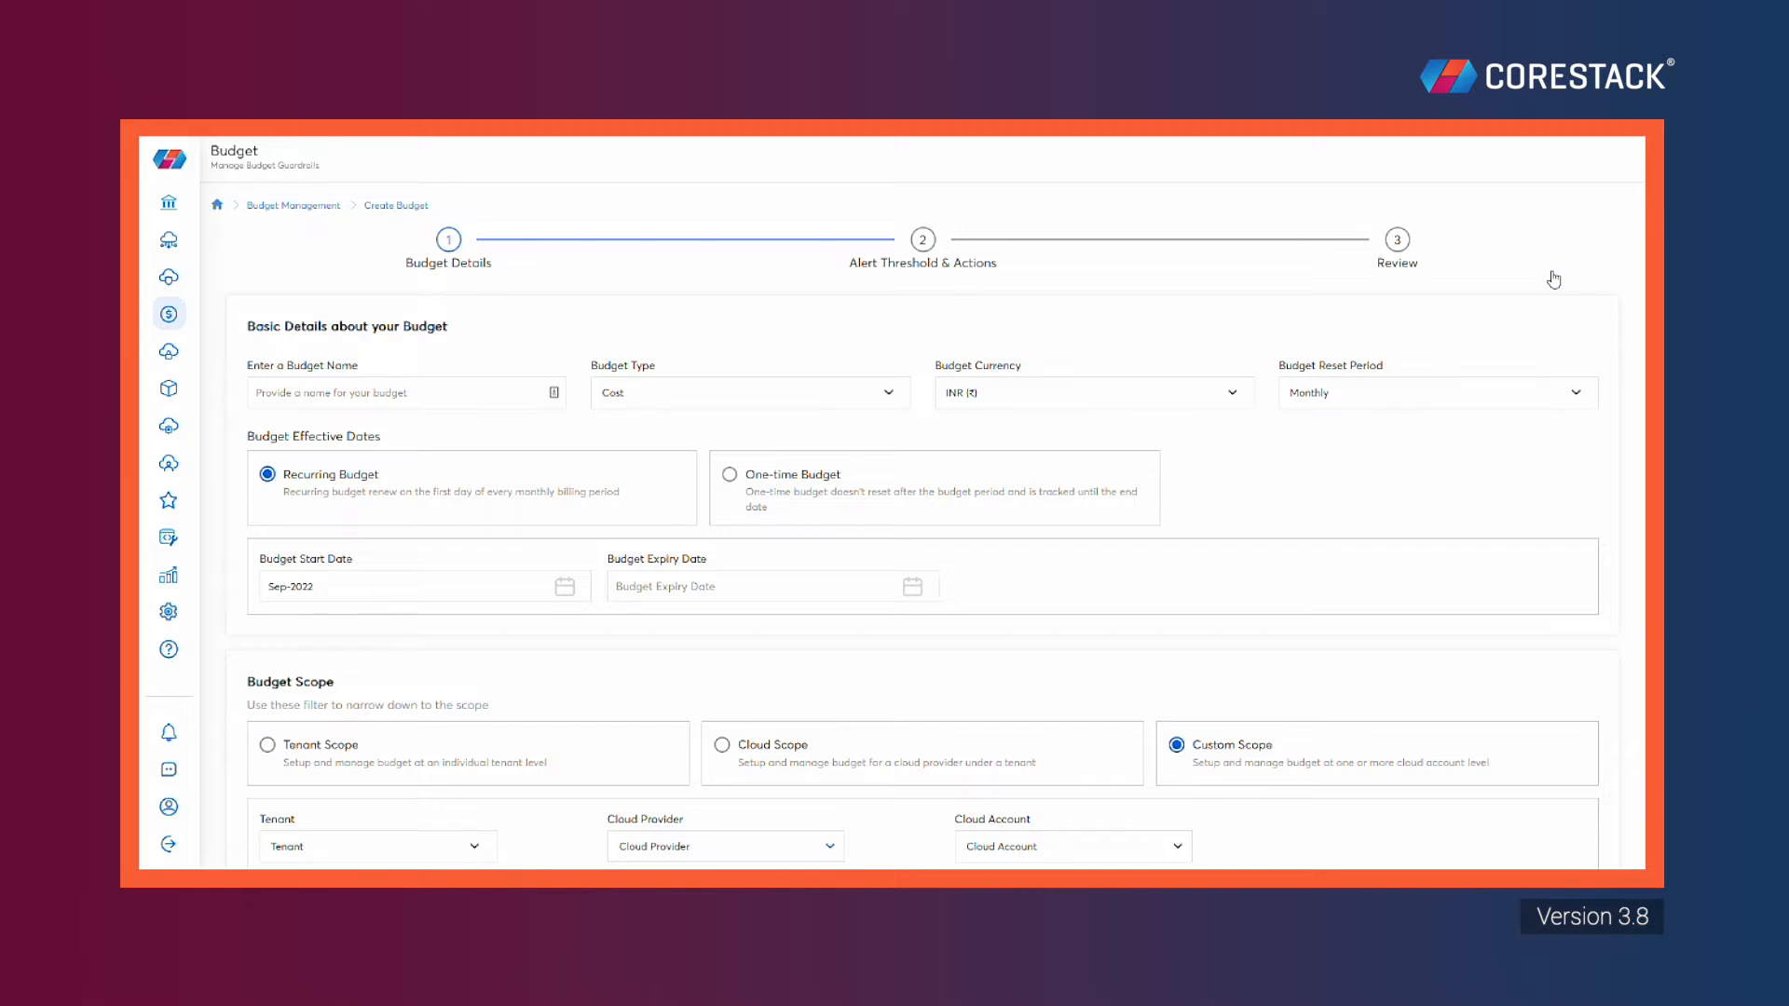
Name the budget 'Demo Budget'
{"action": "left_click", "coordinate": [355, 393]}
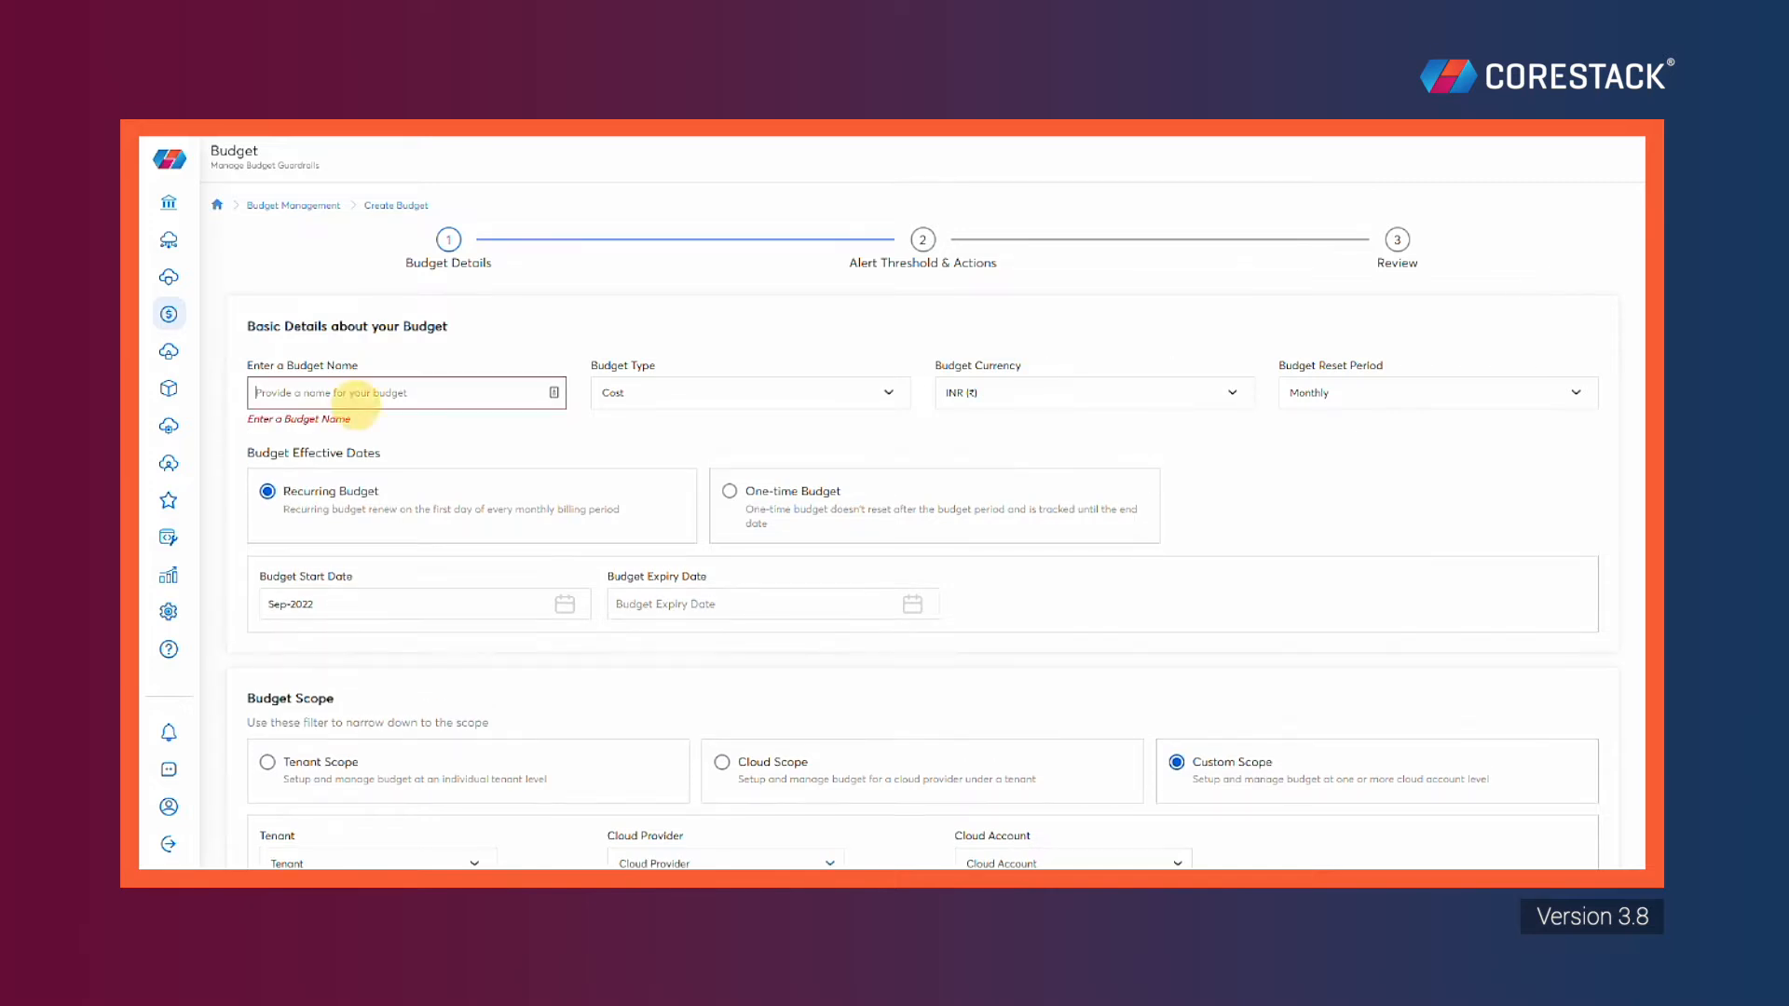
{"action": "type", "text": "dfdfdf"}
{"action": "key", "text": "BackSpace"}
{"action": "key", "text": "BackSpace"}
{"action": "key", "text": "BackSpace"}
{"action": "key", "text": "BackSpace"}
{"action": "key", "text": "BackSpace"}
{"action": "key", "text": "BackSpace"}
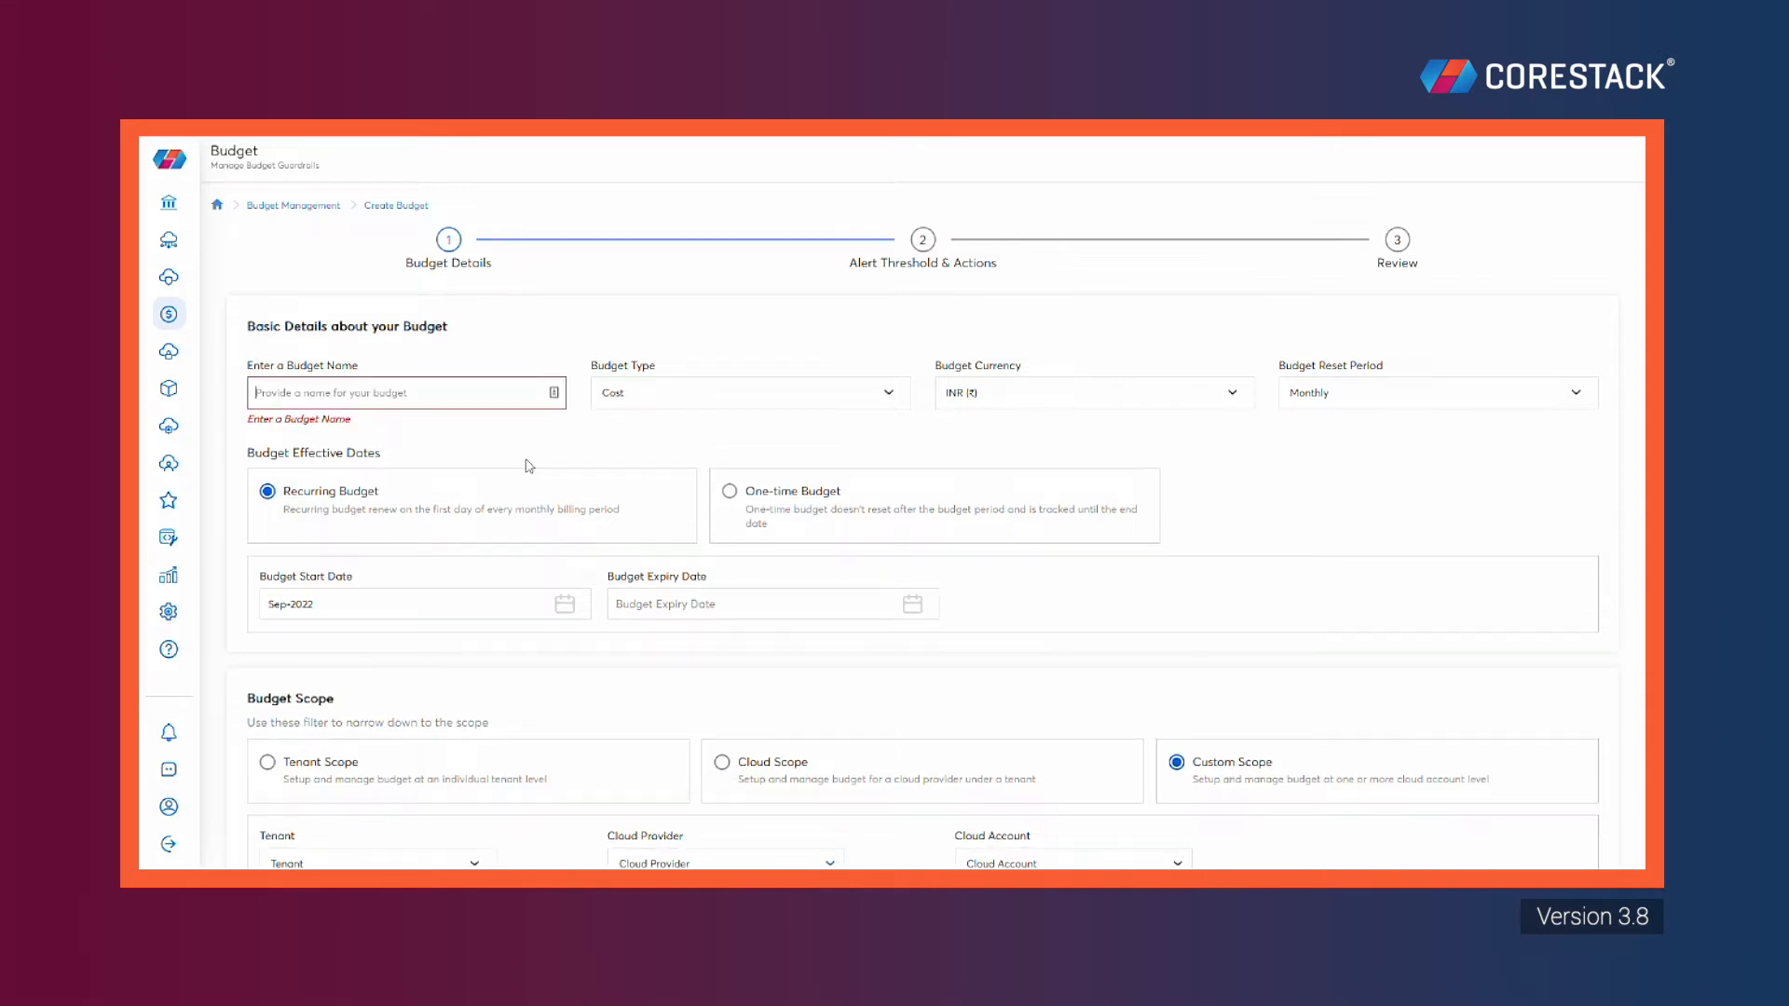
{"action": "type", "text": "Demo Budget"}
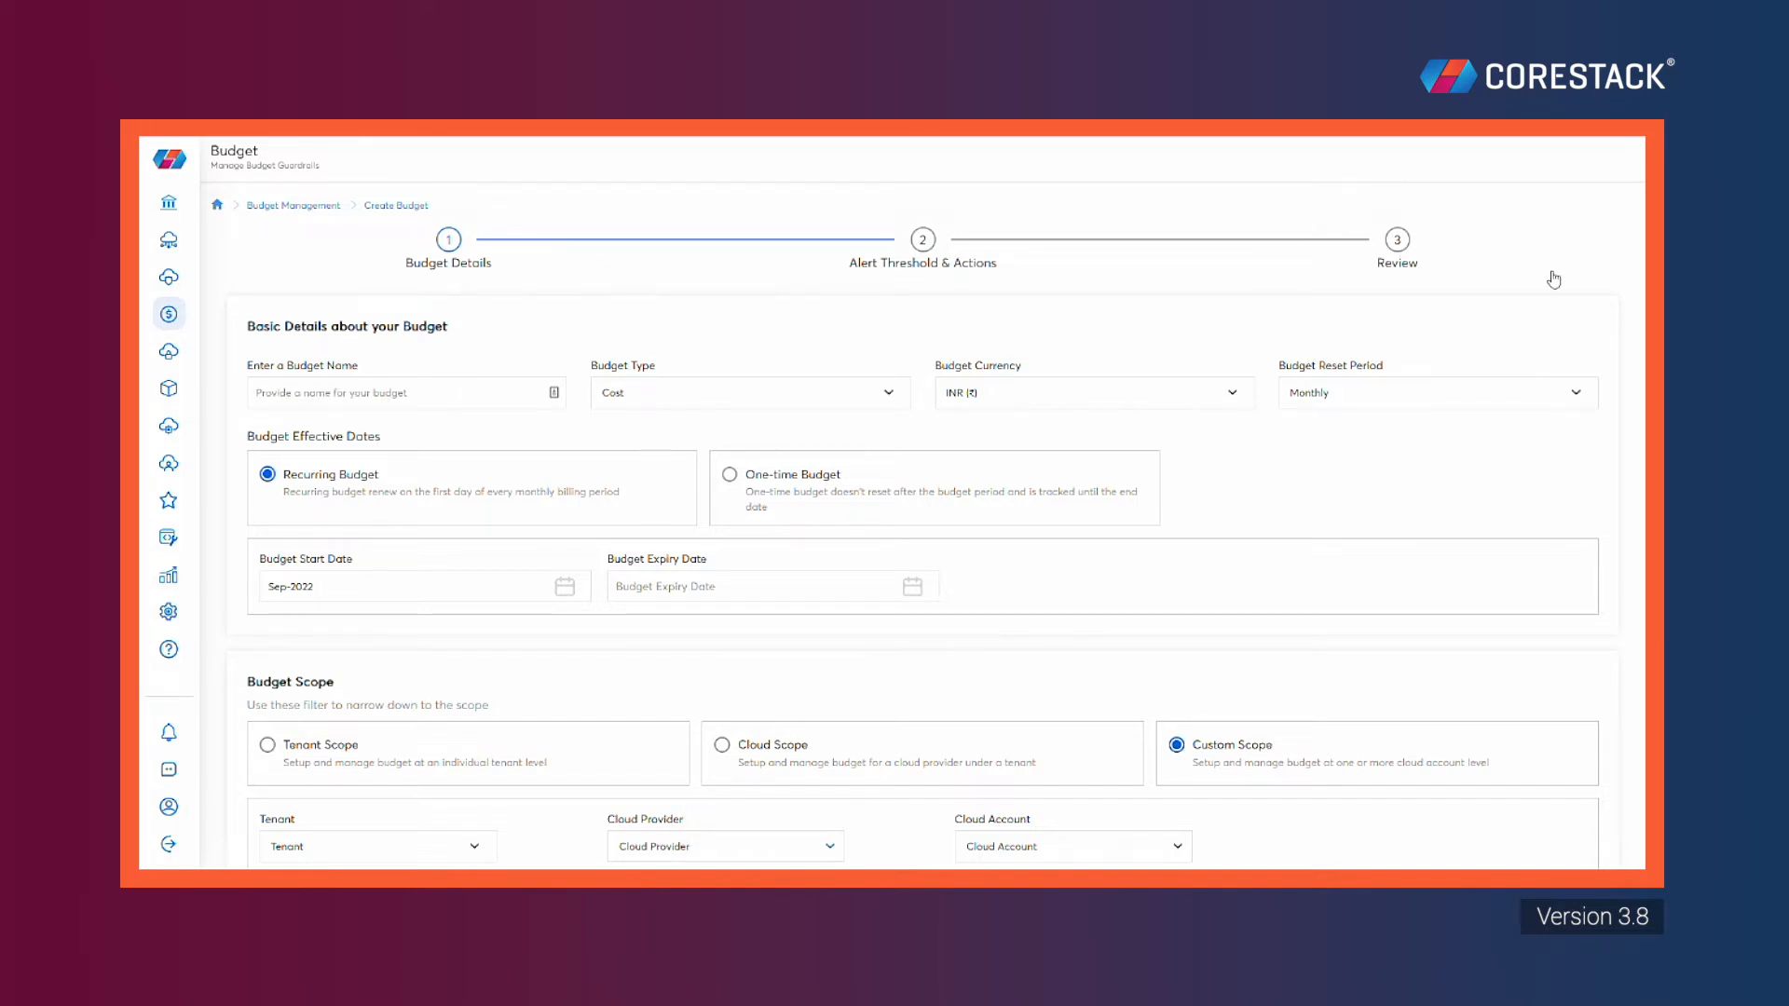
{"action": "left_click", "coordinate": [347, 394]}
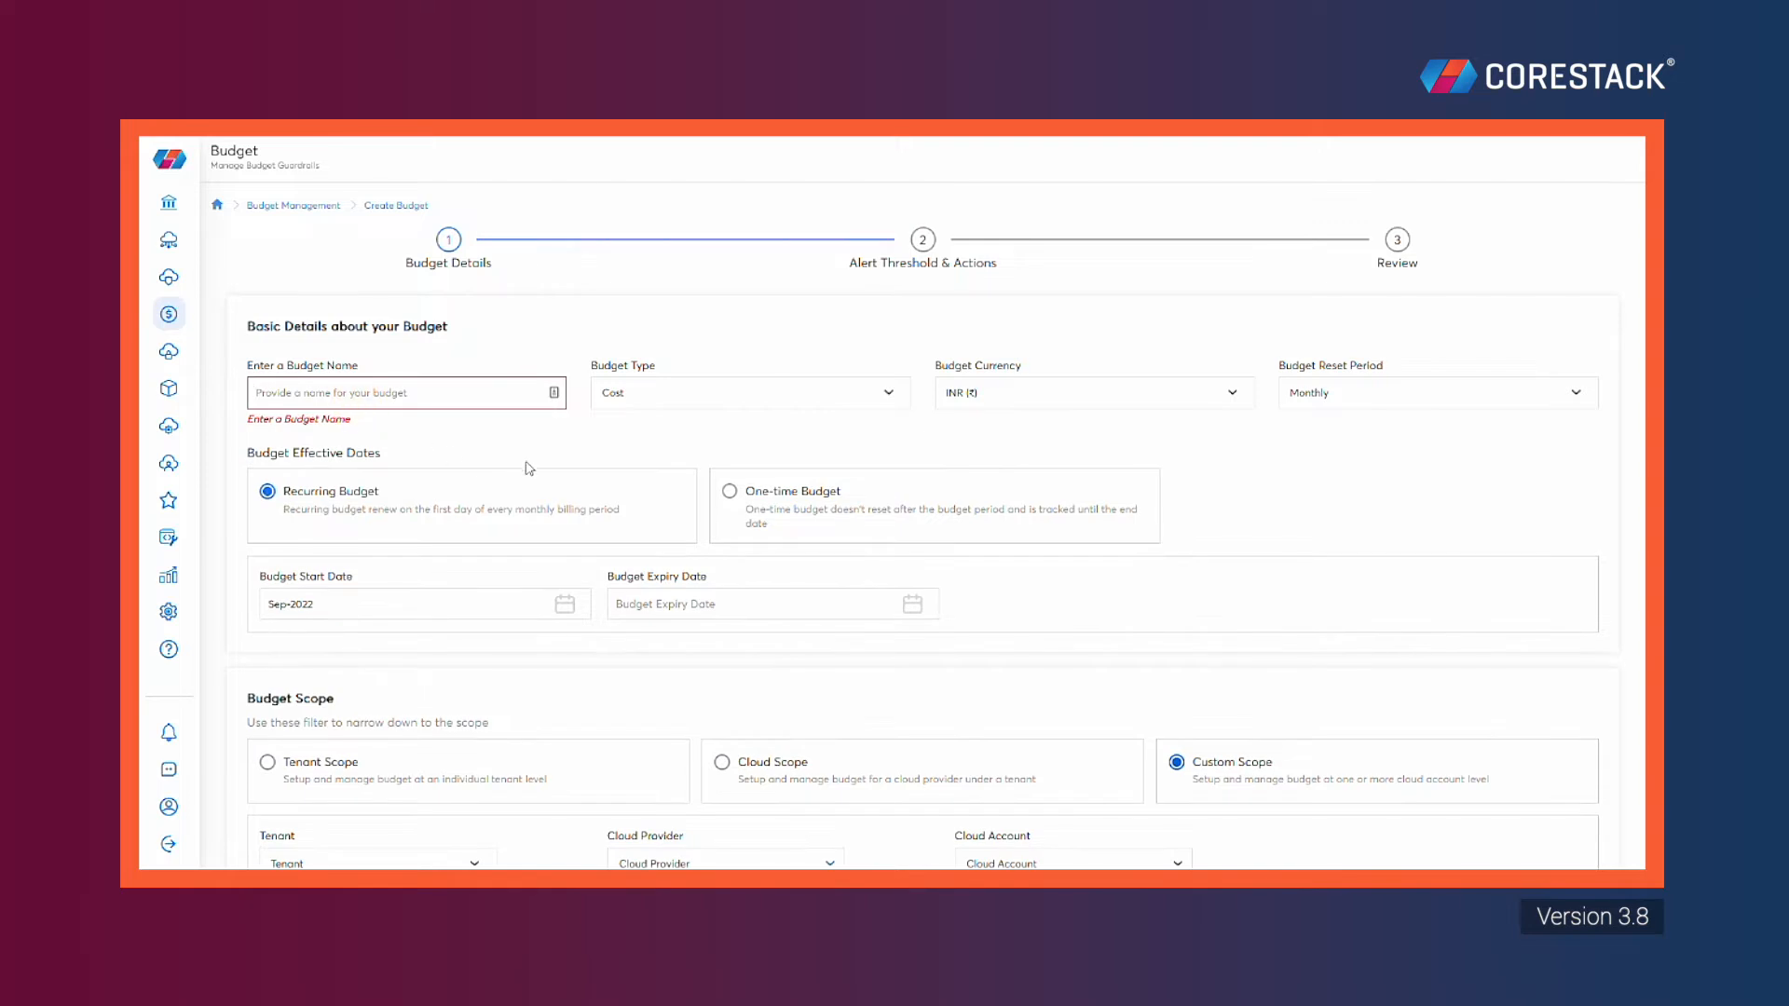
{"action": "type", "text": "Demo"}
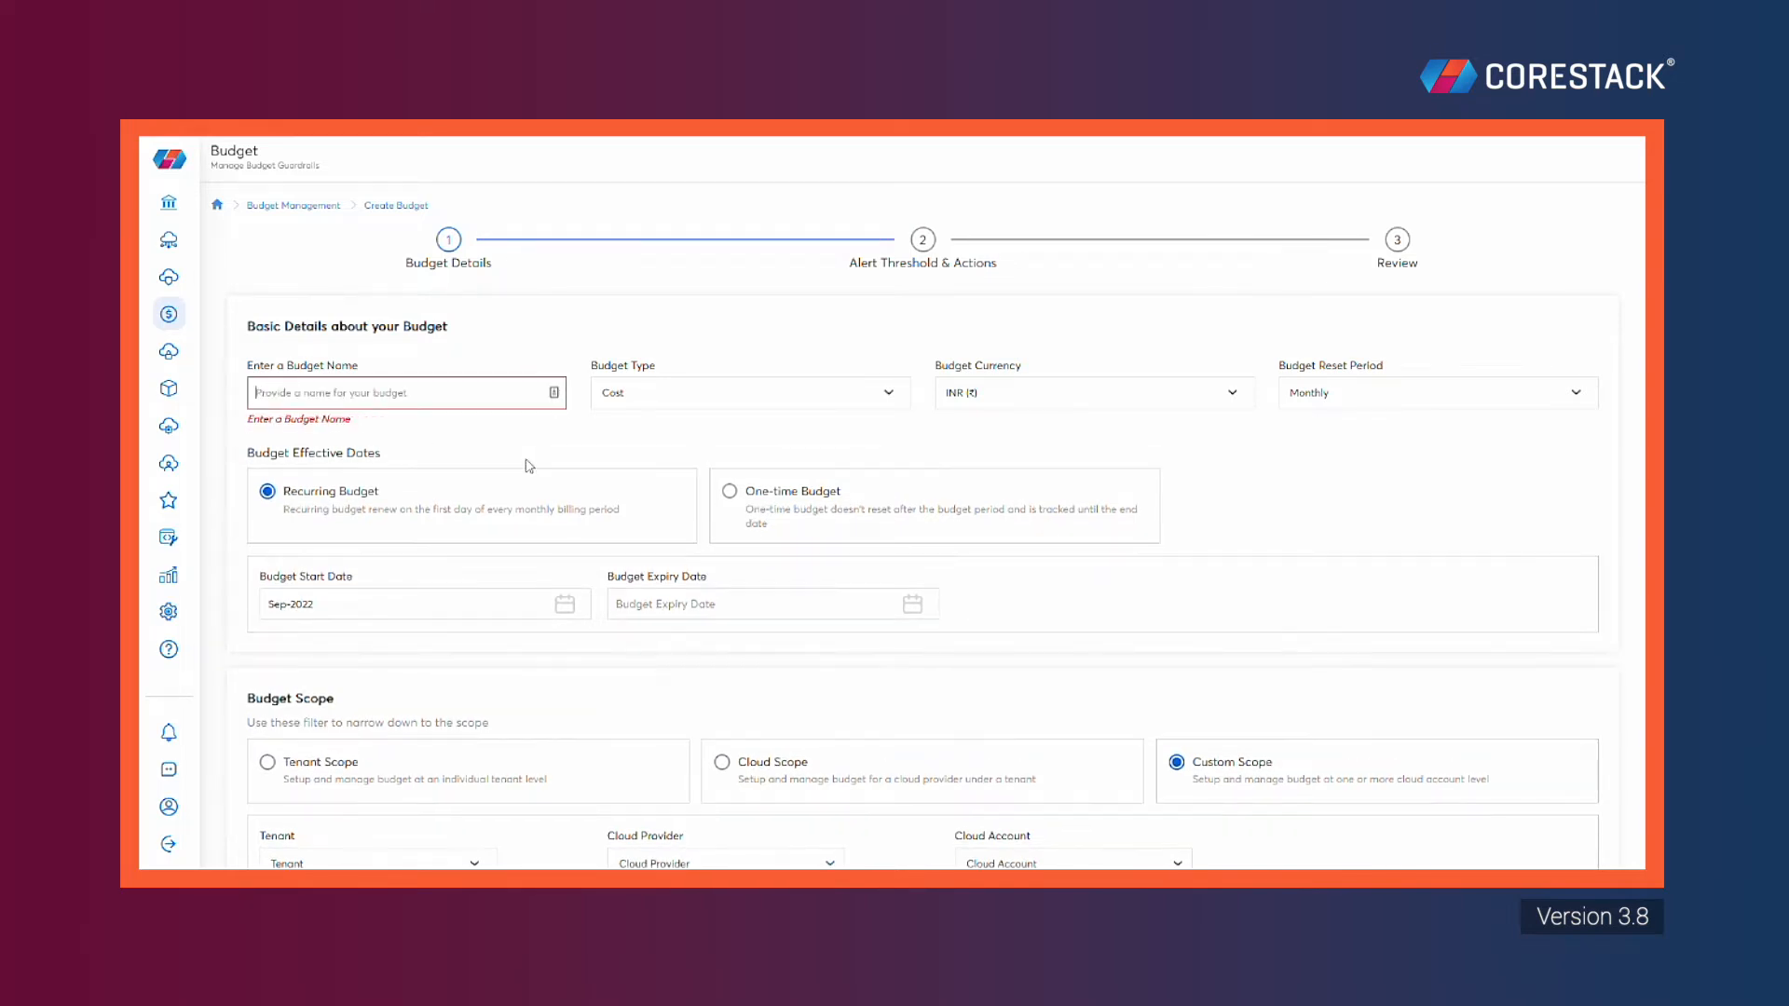
{"action": "type", "text": "Demo Bud"}
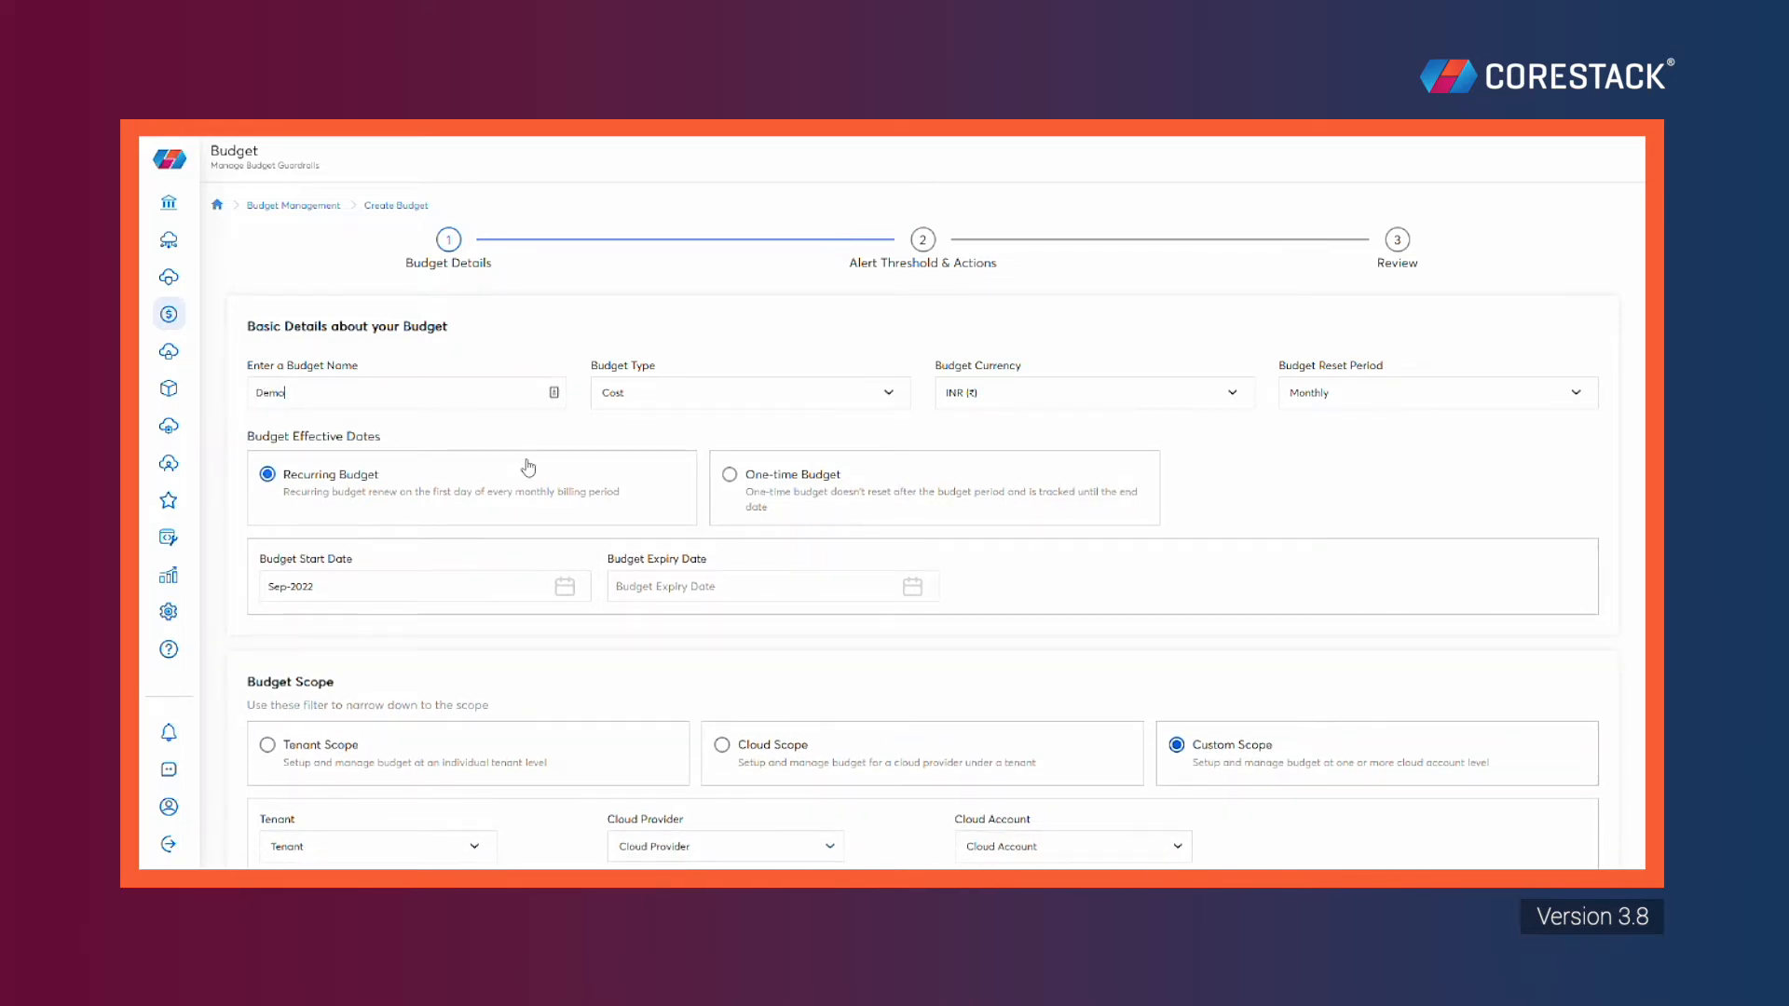
{"action": "type", "text": "get"}
Keep Cost type, choose USD ($), Monthly reset, running Sep-2022 to Oct-2022
{"action": "left_click", "coordinate": [896, 394]}
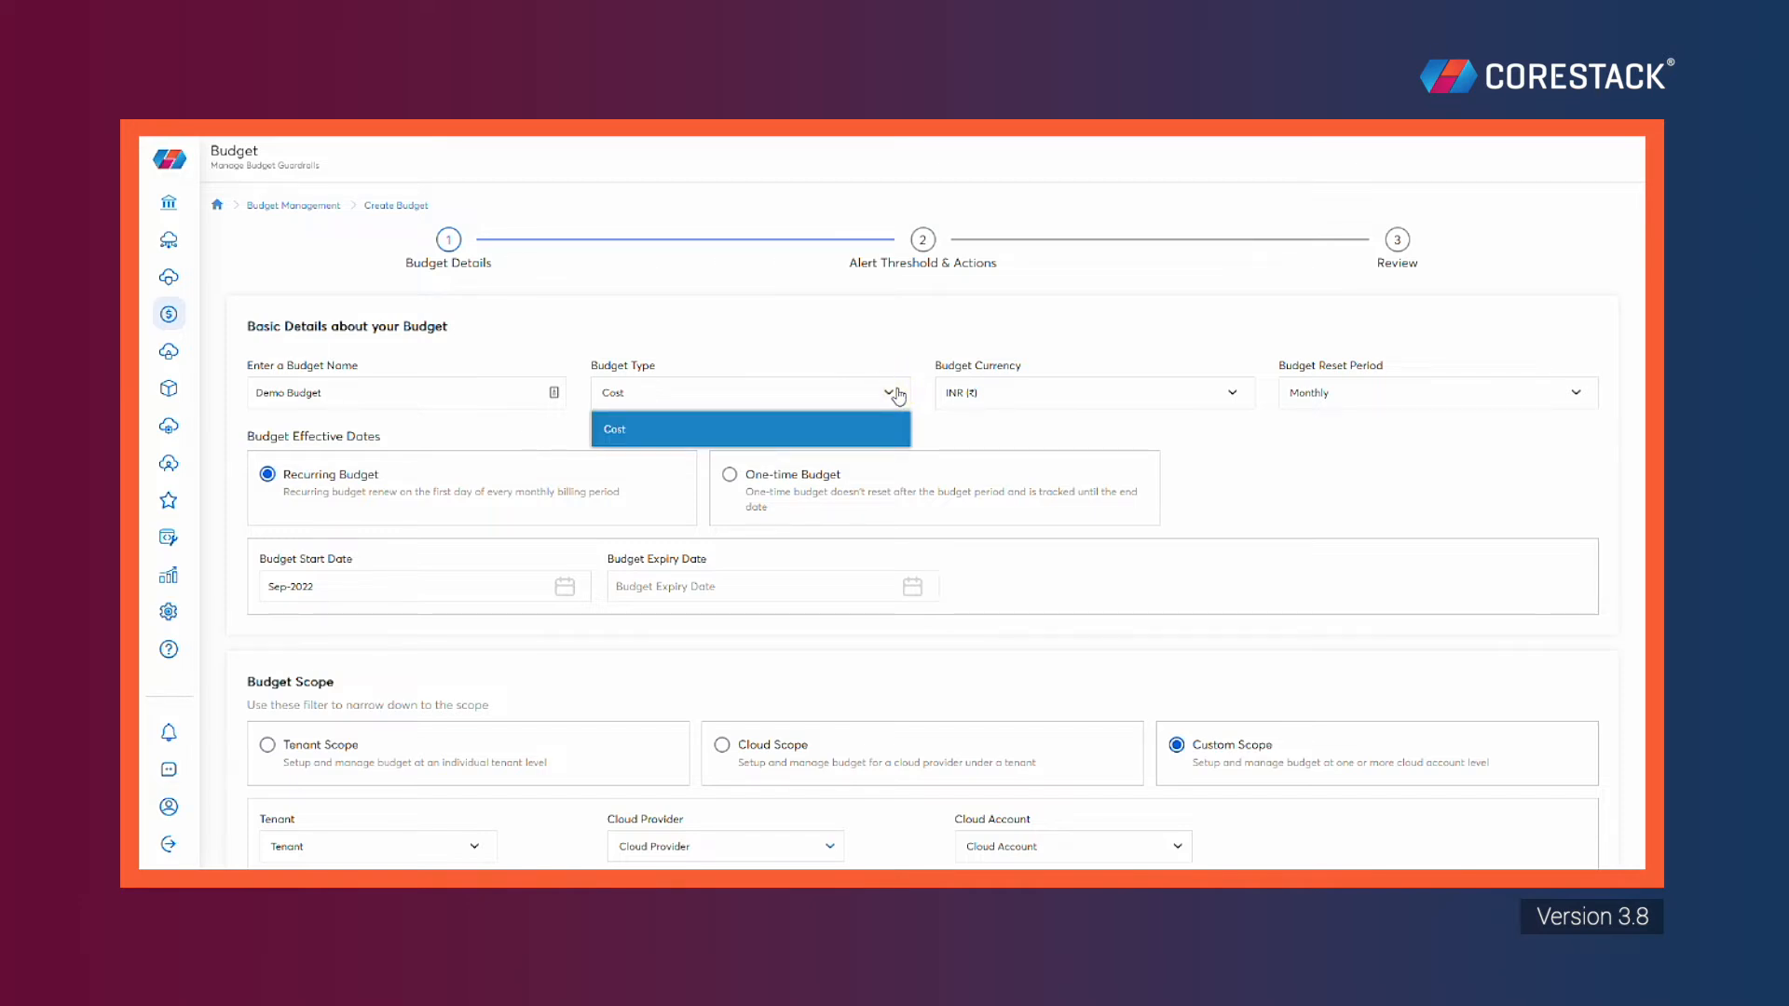
{"action": "left_click", "coordinate": [865, 432]}
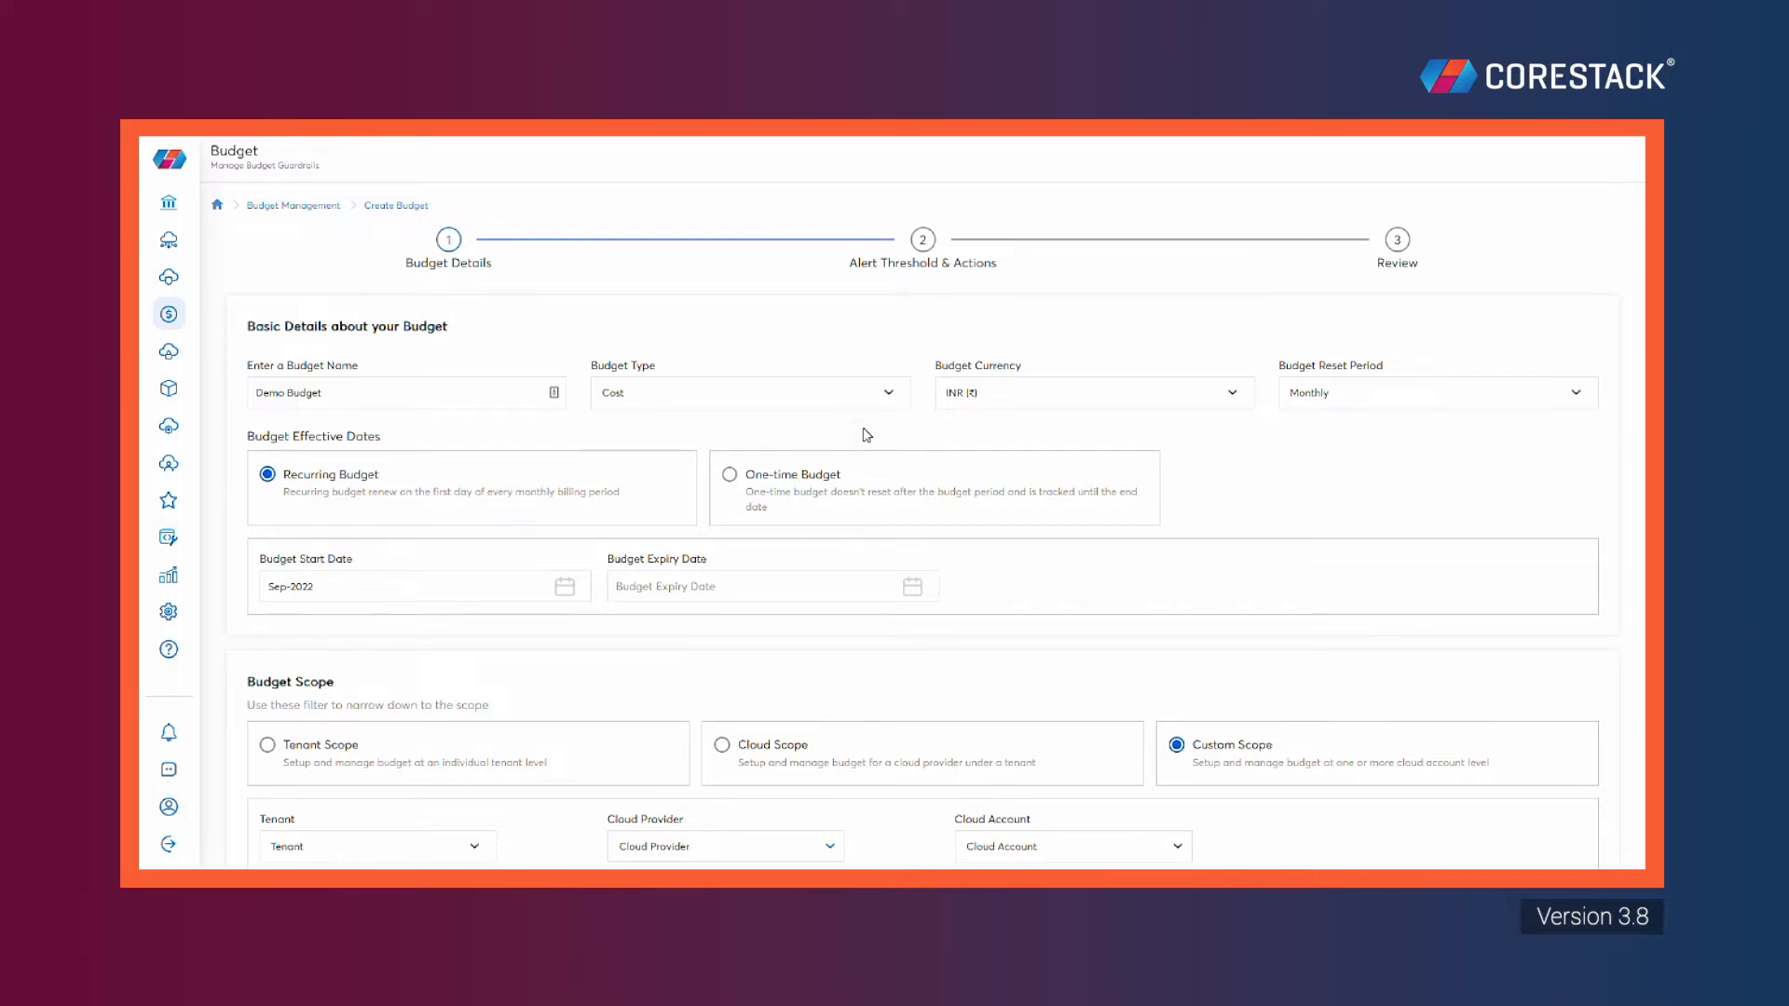
{"action": "left_click", "coordinate": [1232, 393]}
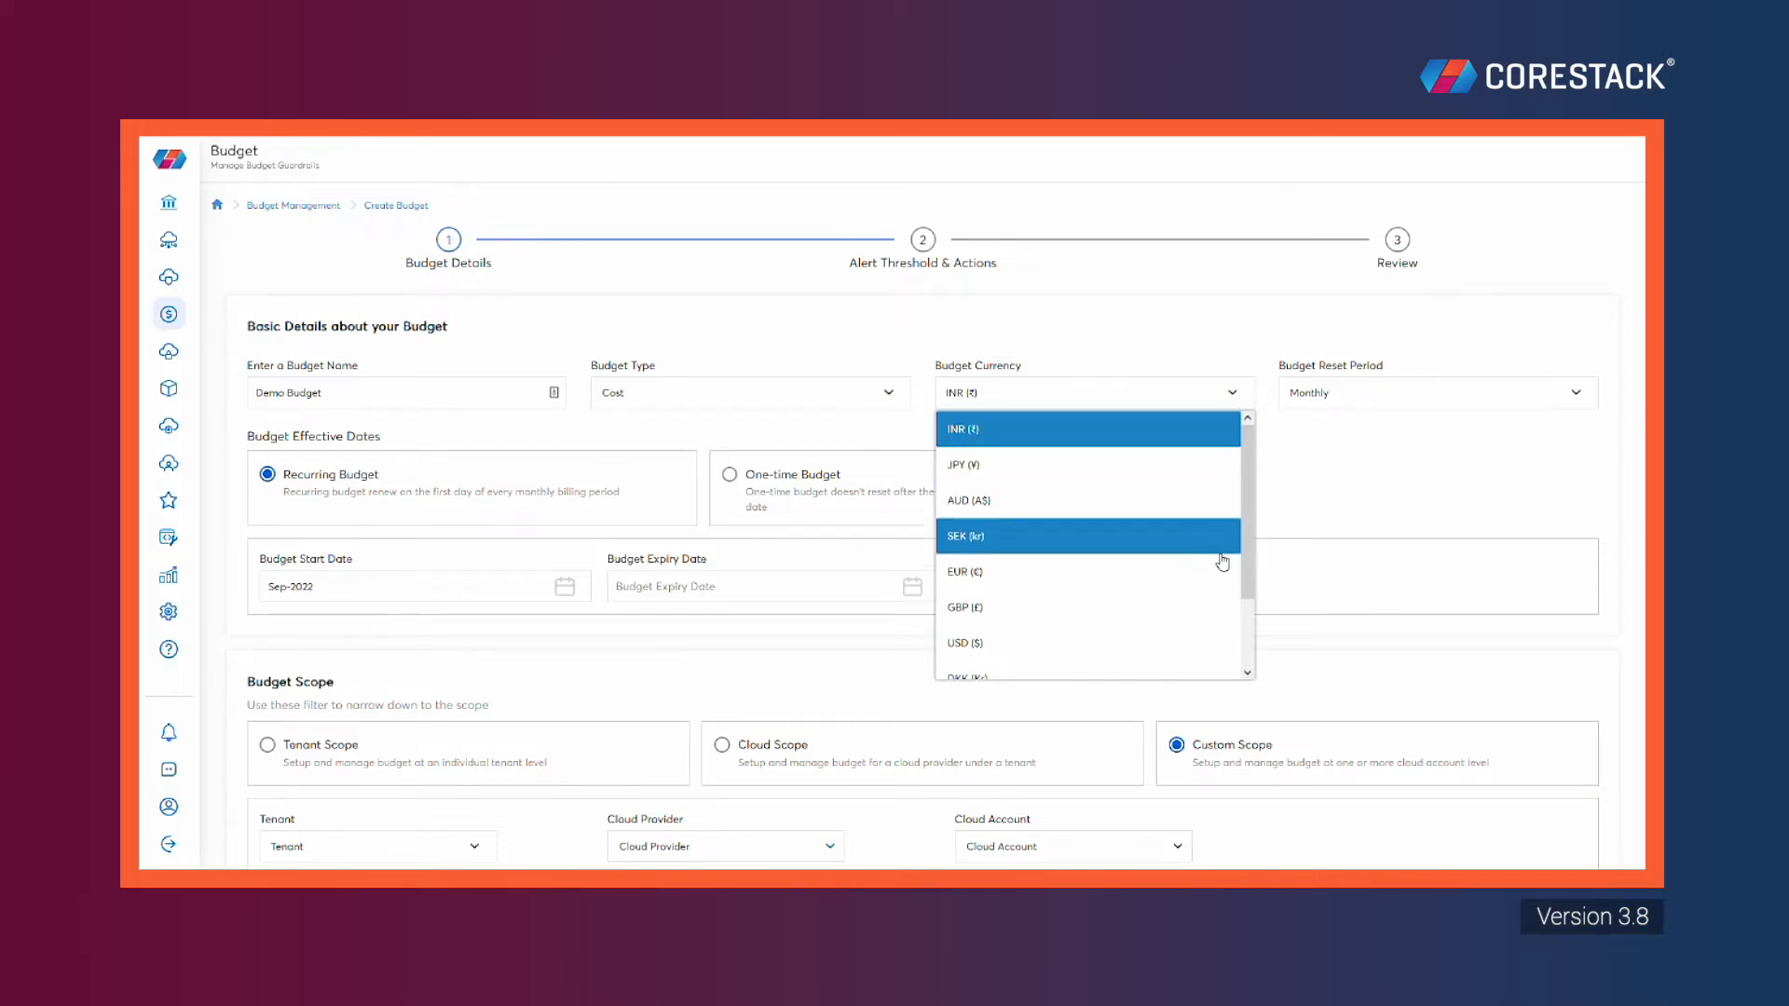
{"action": "left_click", "coordinate": [1216, 642]}
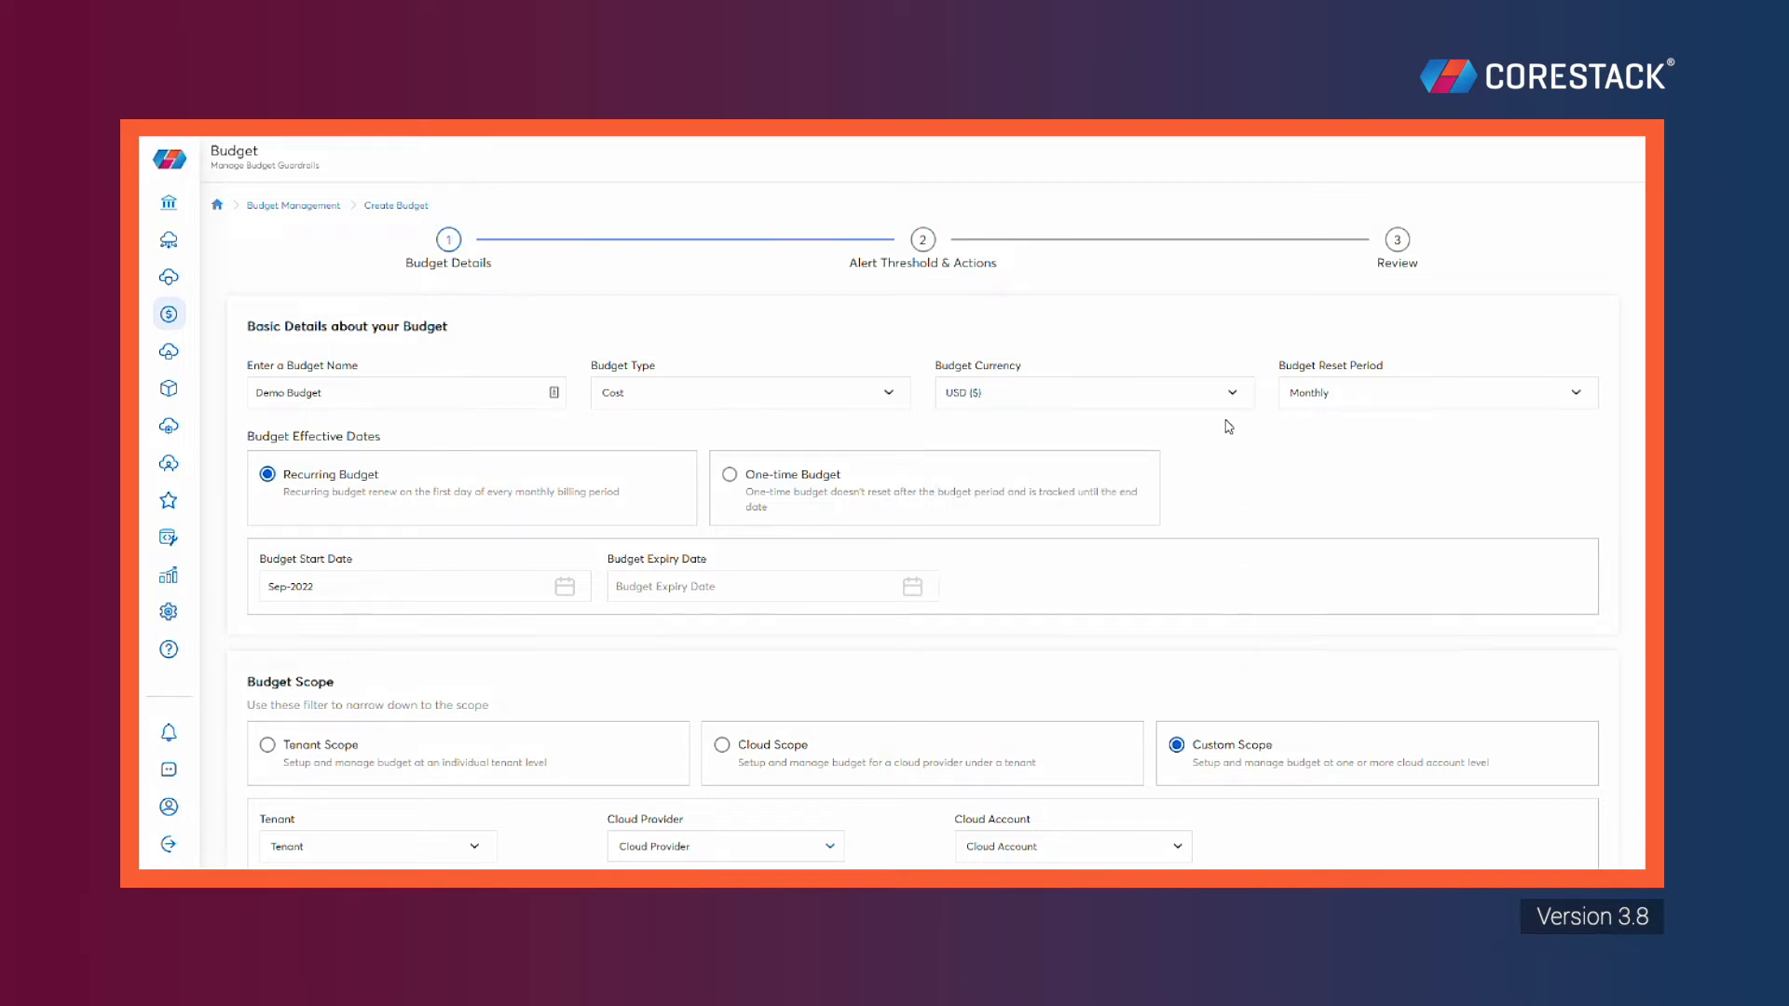
{"action": "left_click", "coordinate": [1589, 401]}
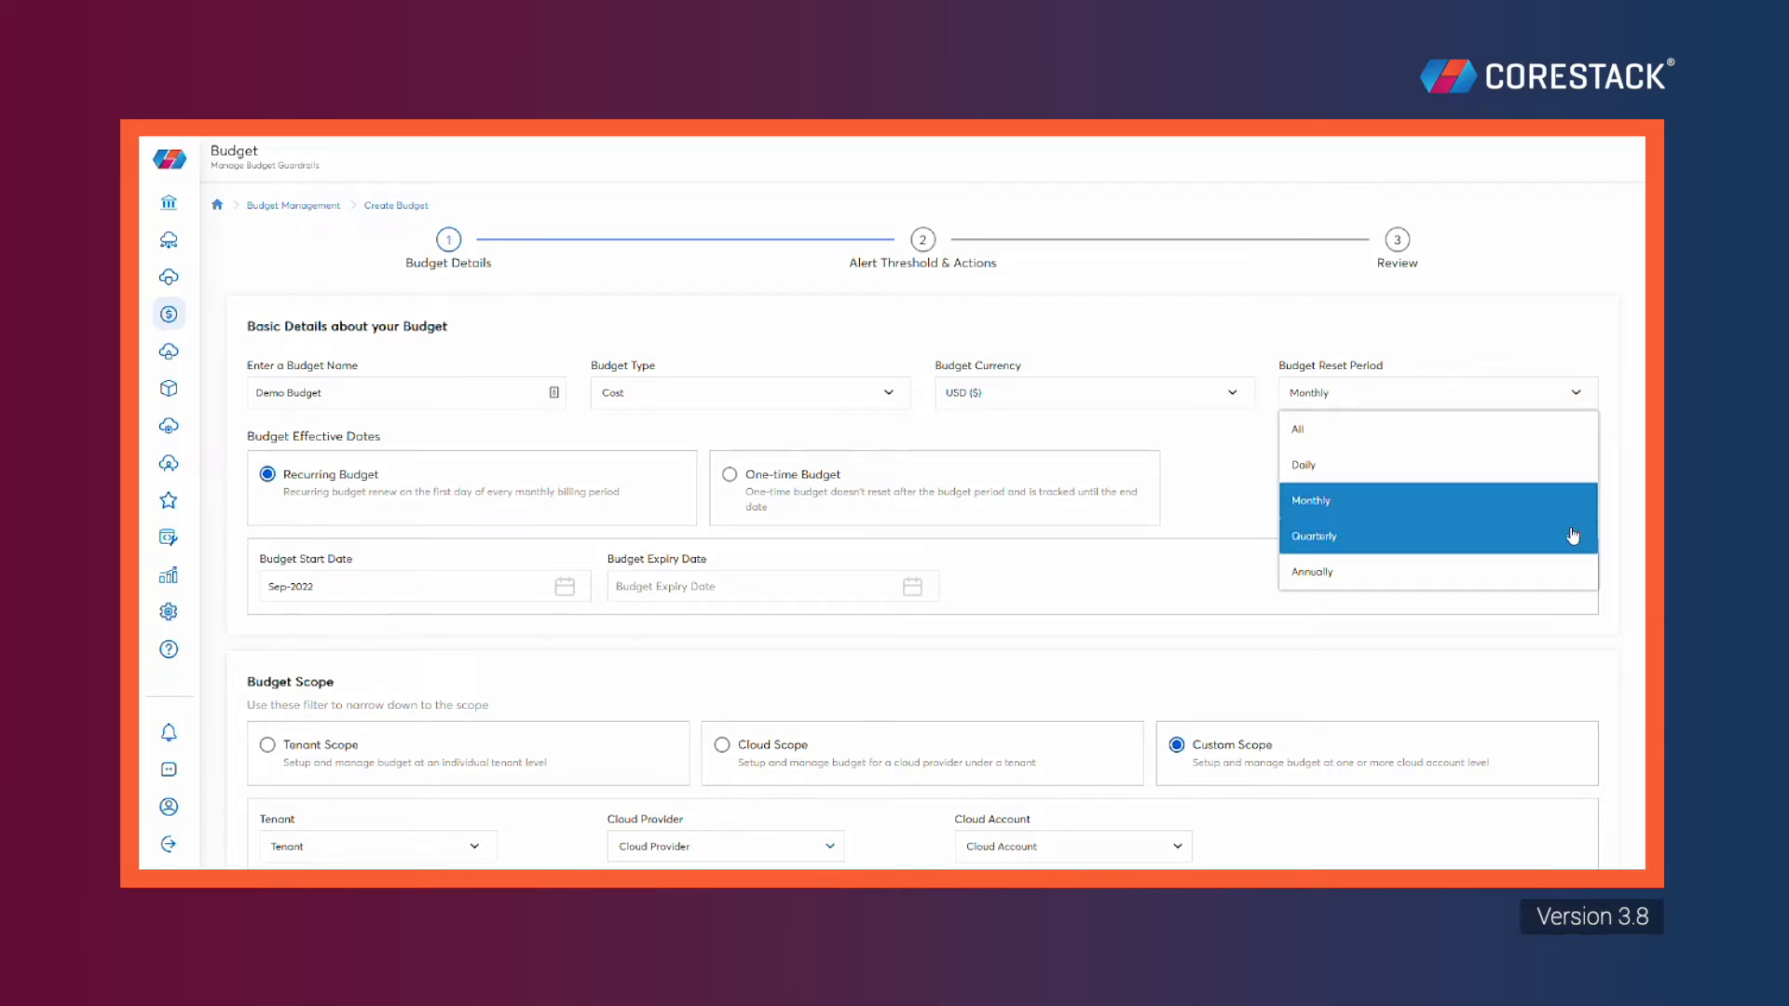
{"action": "left_click", "coordinate": [1507, 493]}
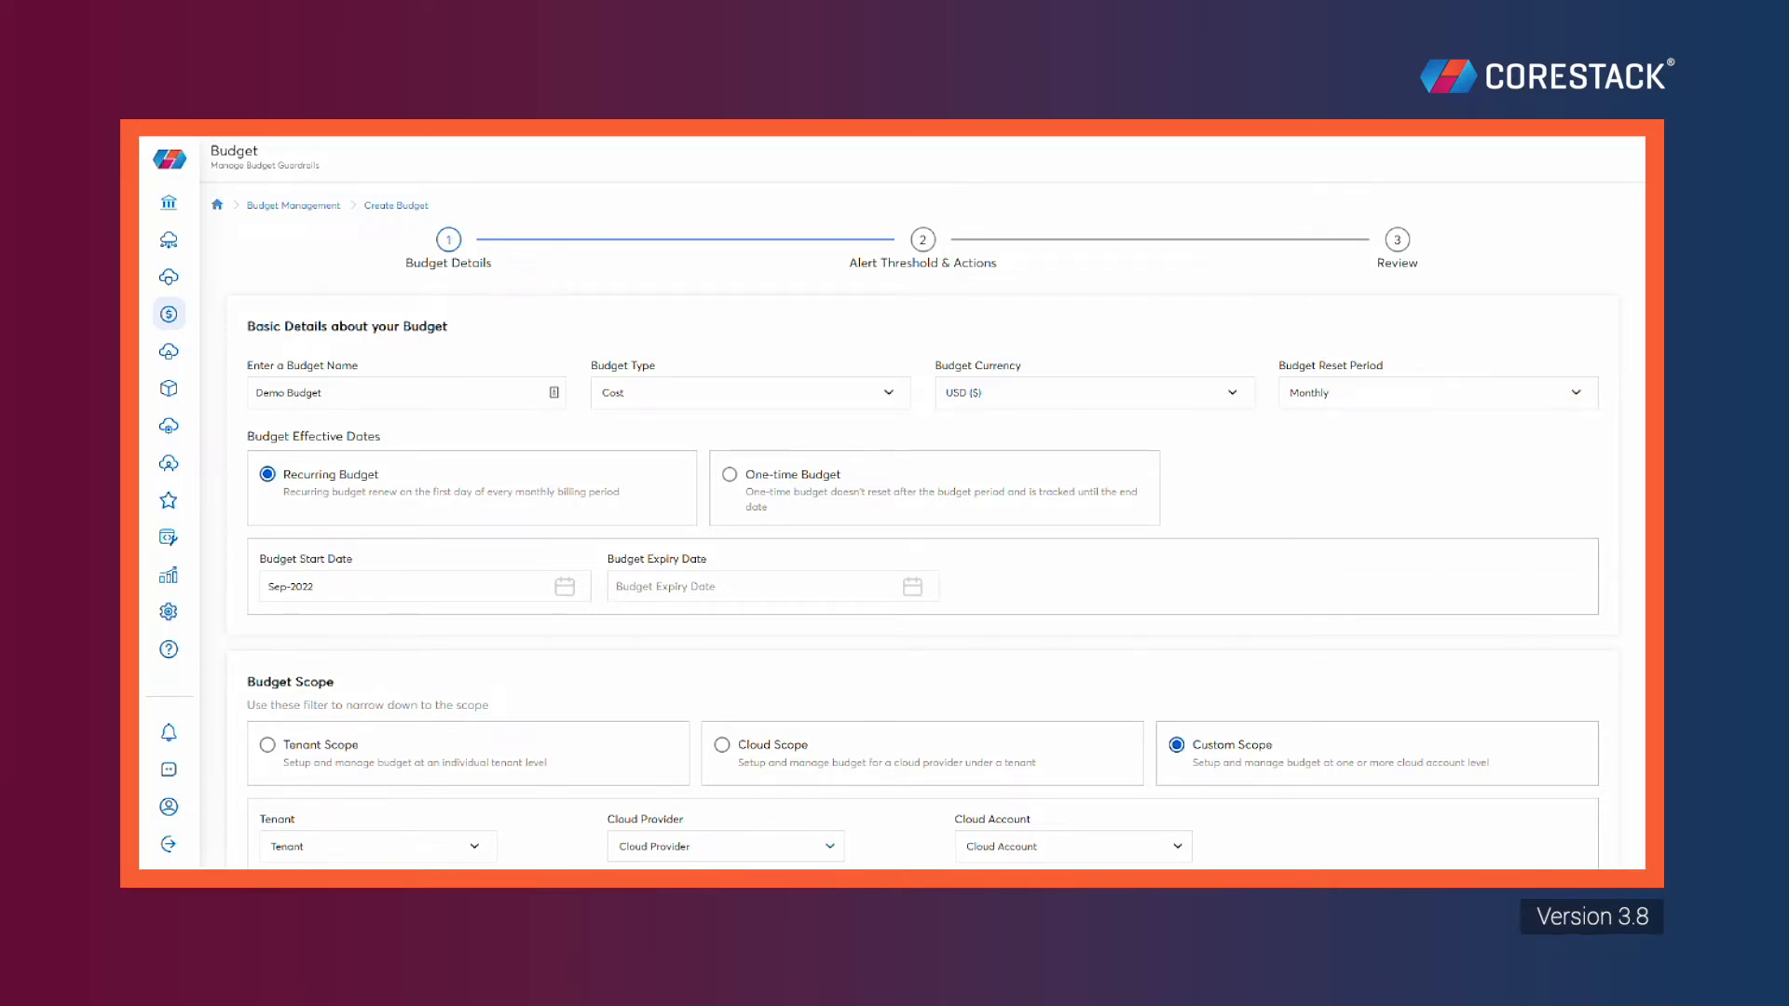
{"action": "left_click", "coordinate": [400, 587]}
{"action": "left_click", "coordinate": [281, 736]}
{"action": "left_click", "coordinate": [689, 587]}
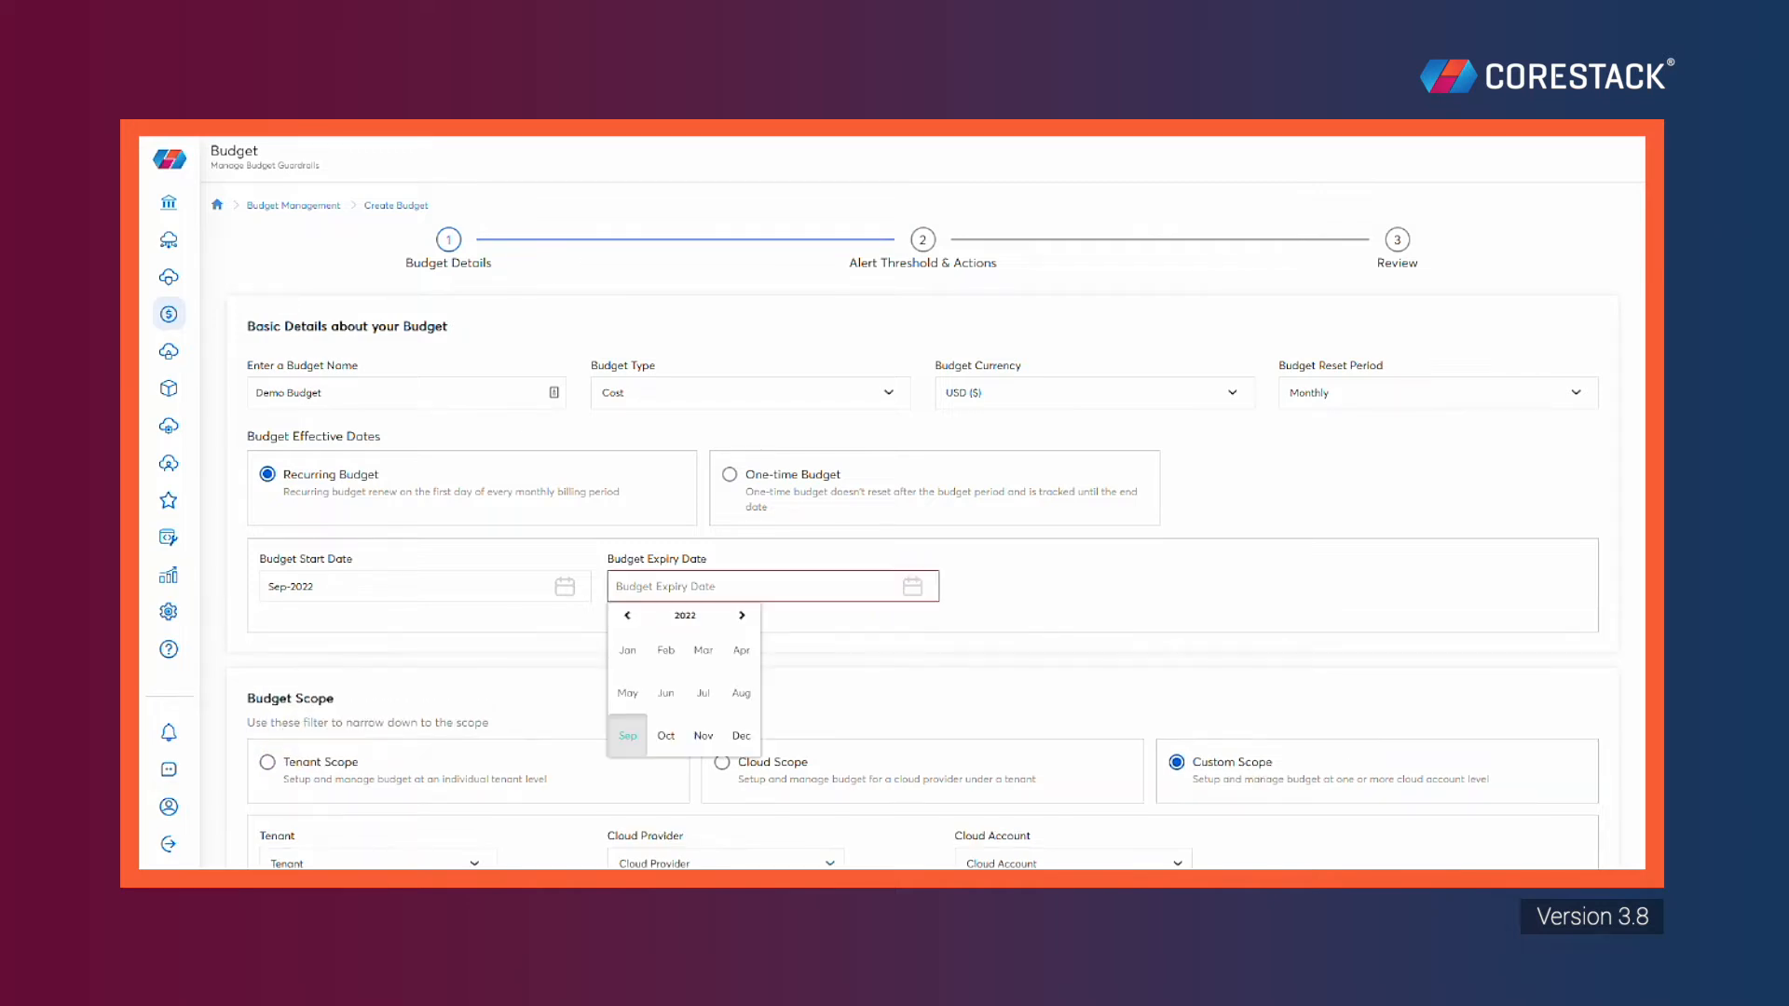
{"action": "left_click", "coordinate": [655, 734]}
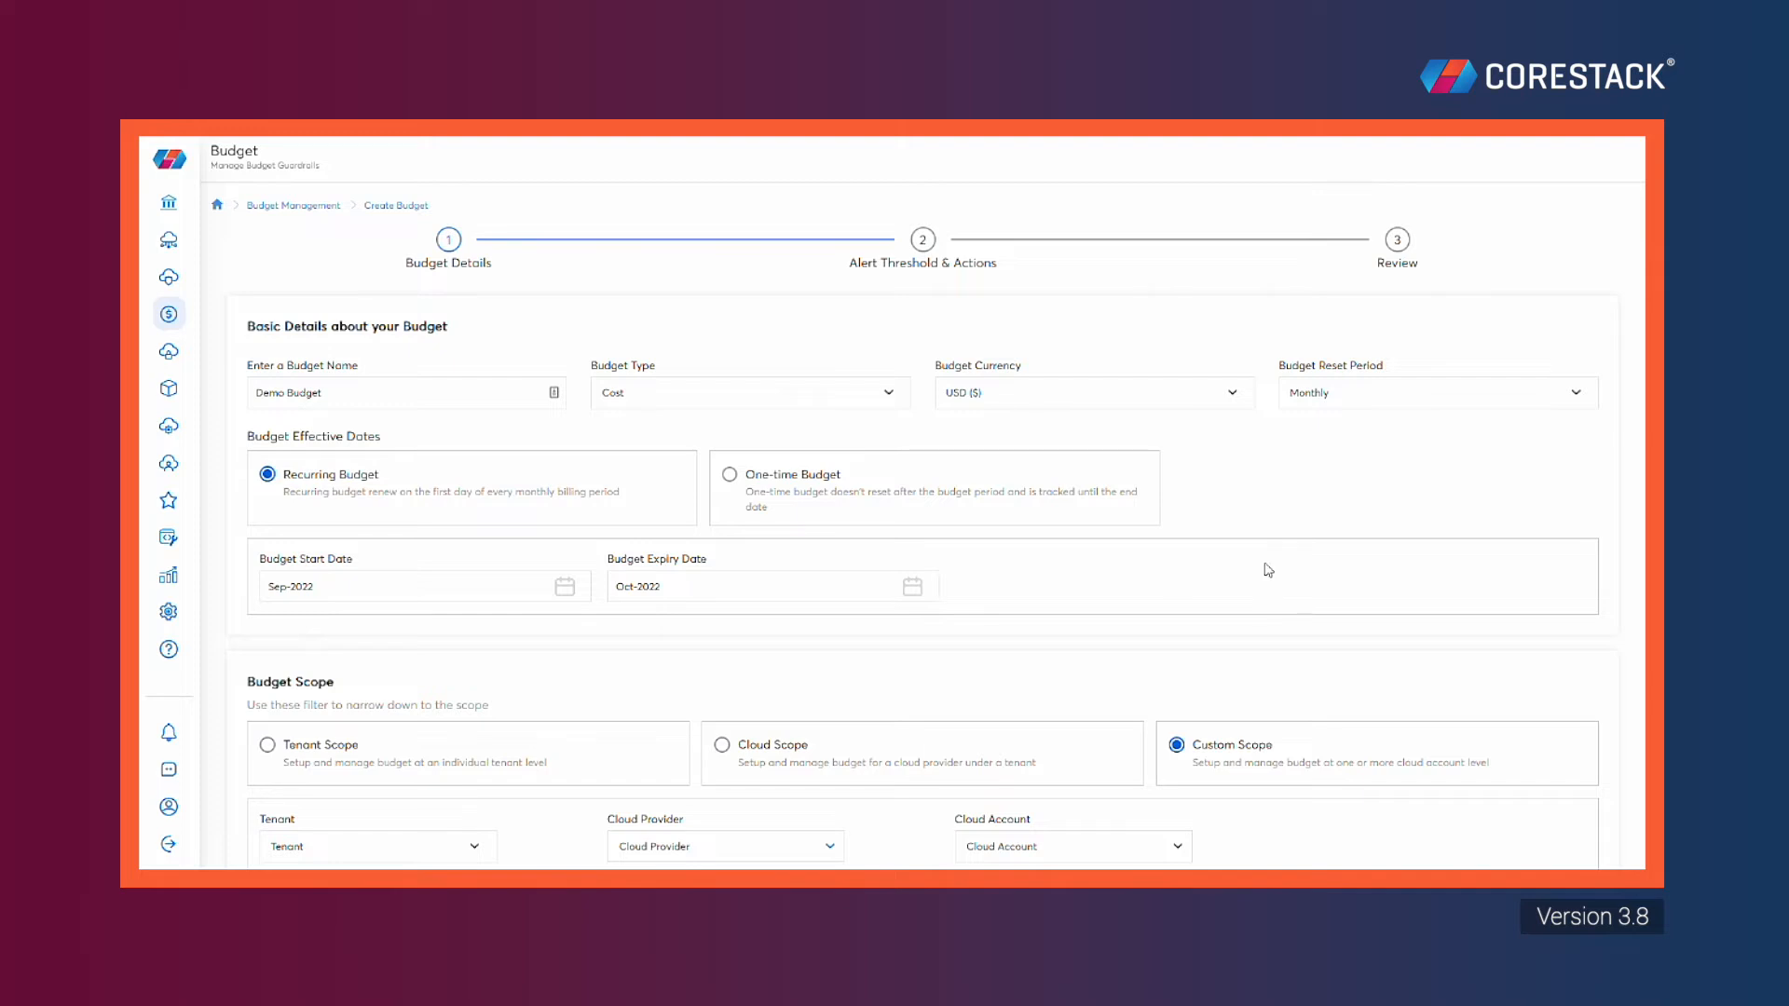
Keep the budget recurring and scope it to the qateam tenant
{"action": "scroll", "coordinate": [1640, 410], "scroll_direction": "down", "scroll_amount": 3}
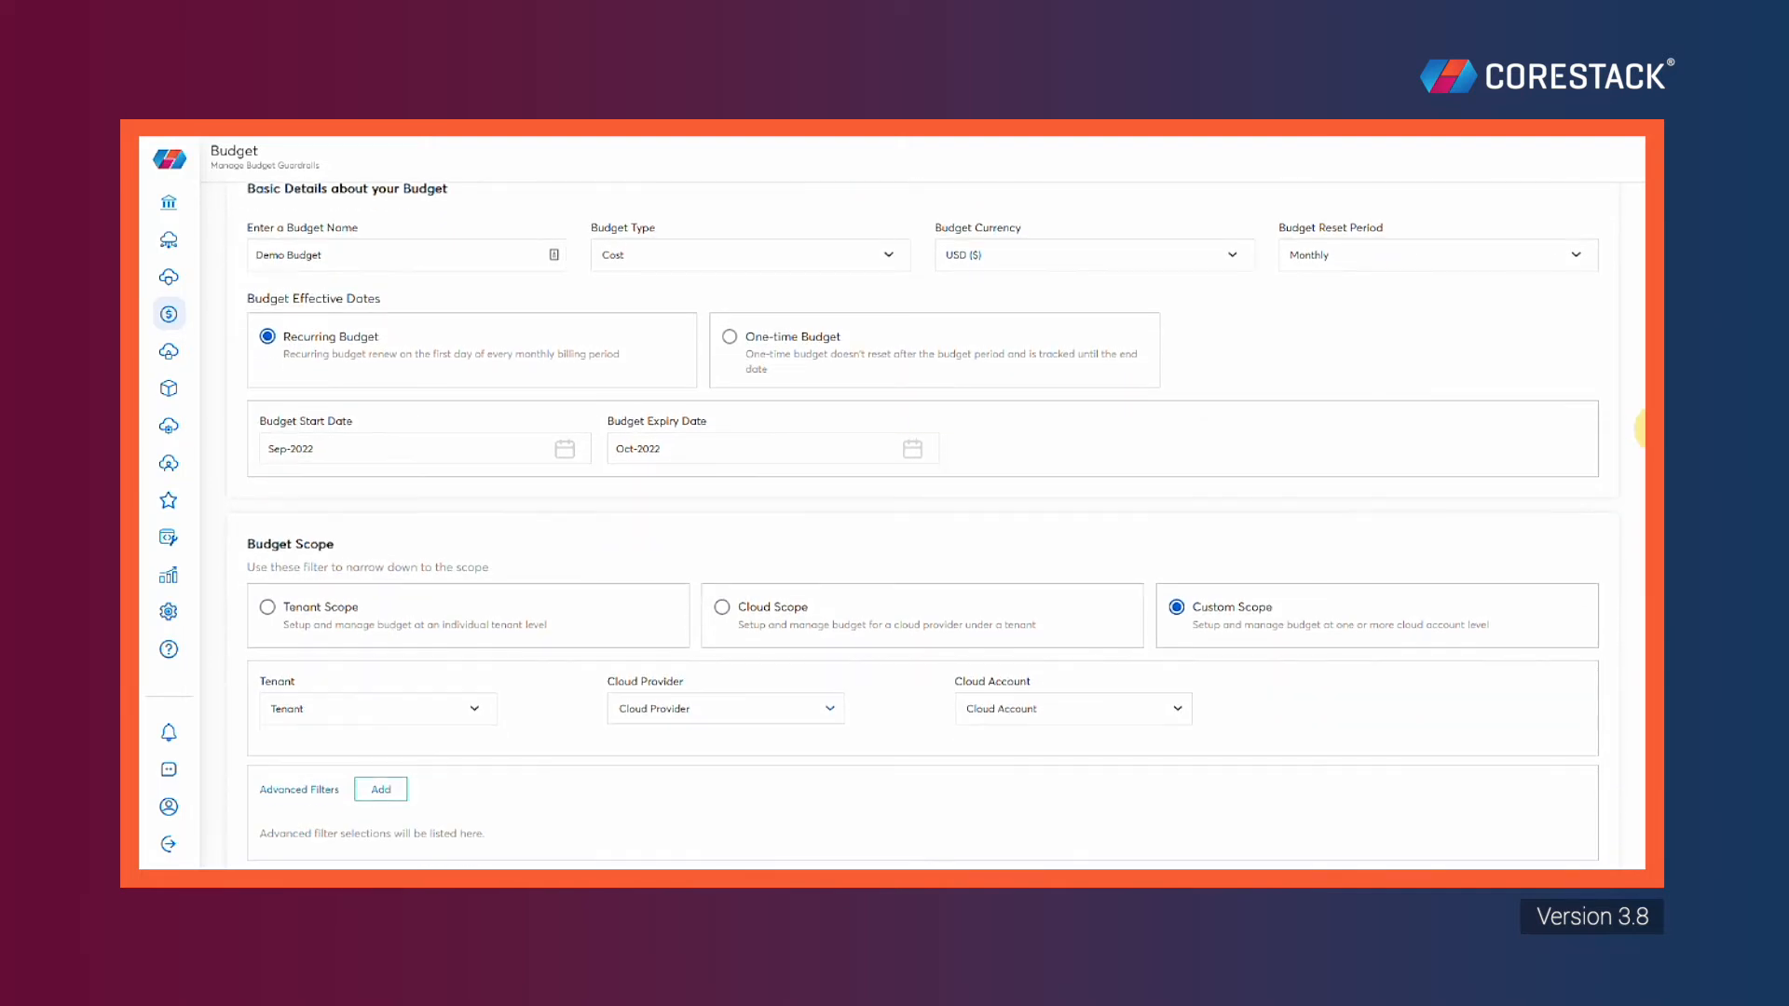
{"action": "left_click_drag", "start_coordinate": [1644, 435], "coordinate": [1644, 450]}
{"action": "left_click", "coordinate": [265, 291]}
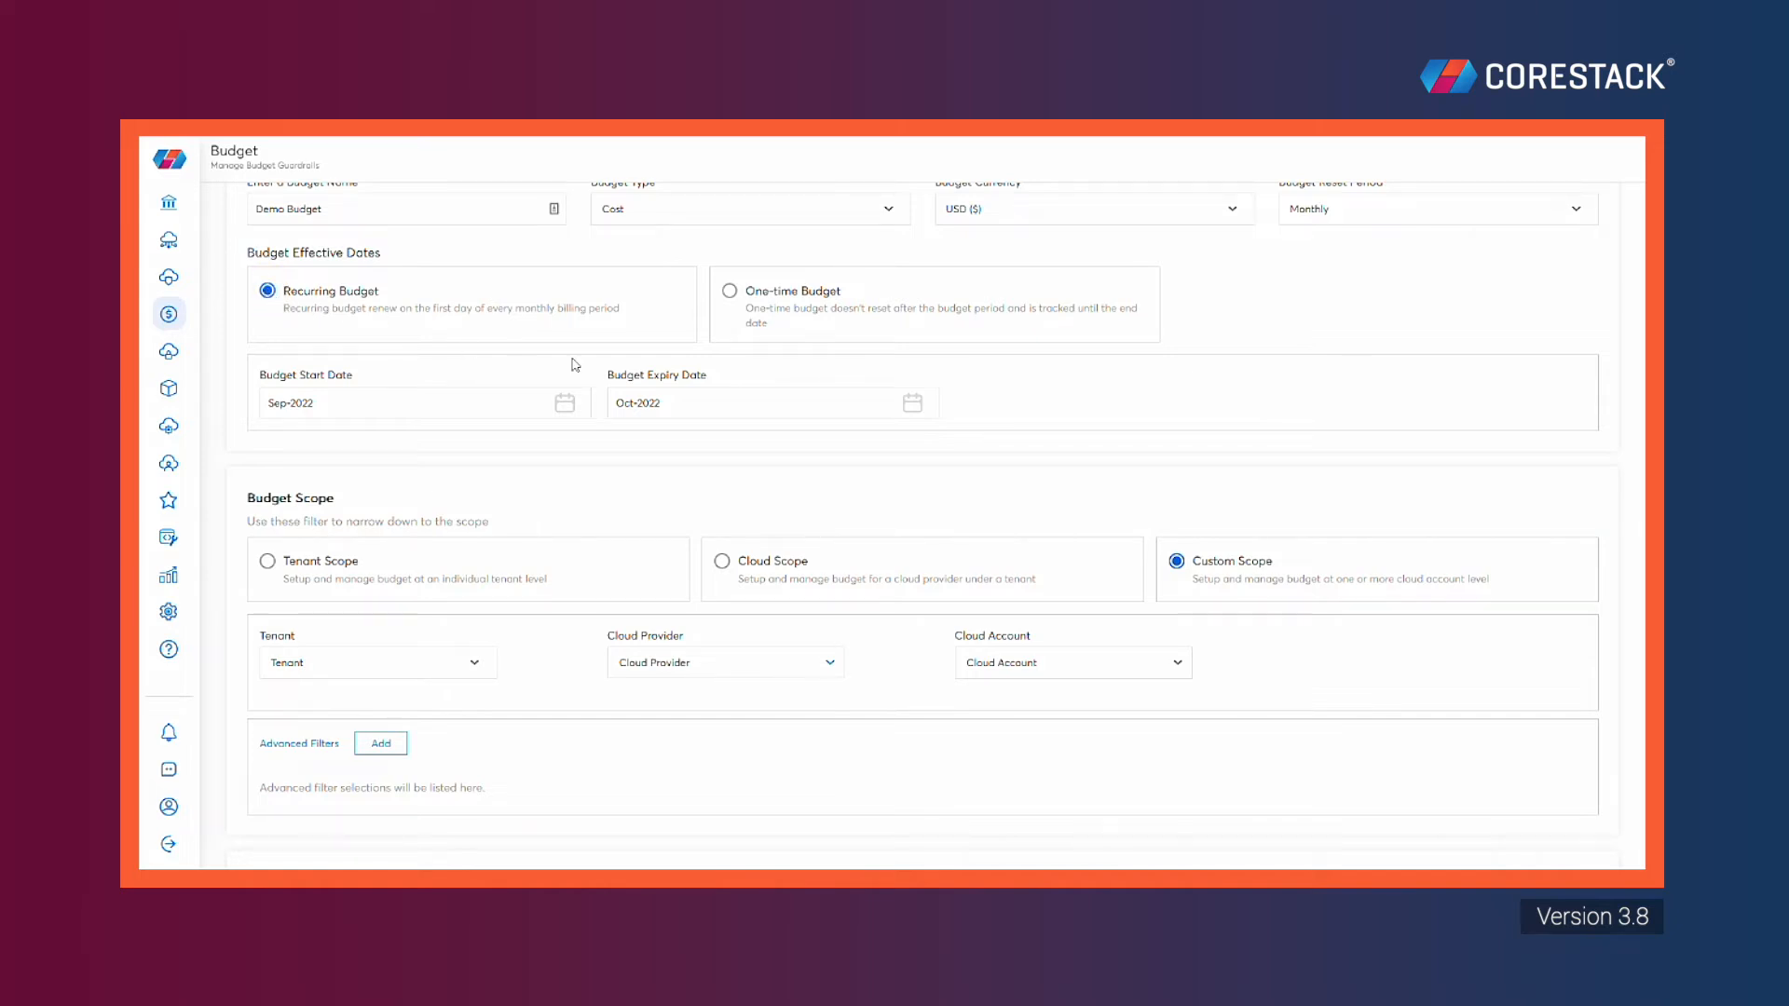
{"action": "left_click_drag", "start_coordinate": [1644, 473], "coordinate": [1642, 589]}
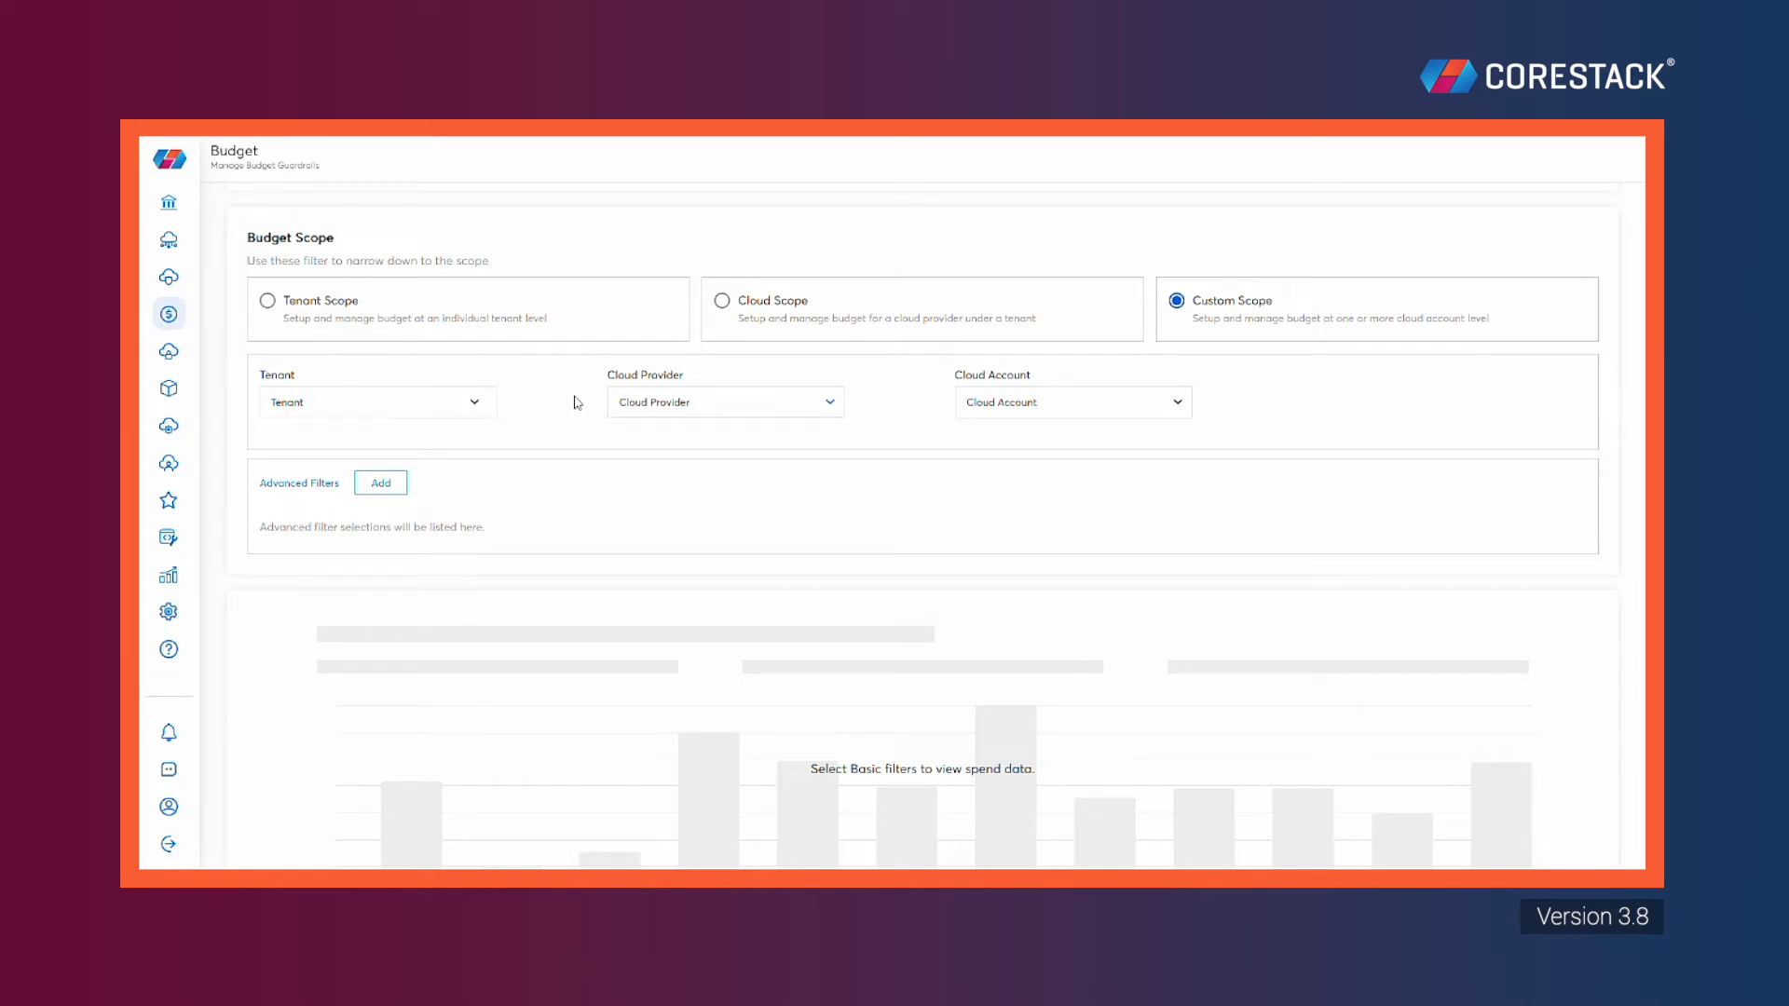
{"action": "left_click", "coordinate": [471, 404]}
{"action": "left_click", "coordinate": [436, 431]}
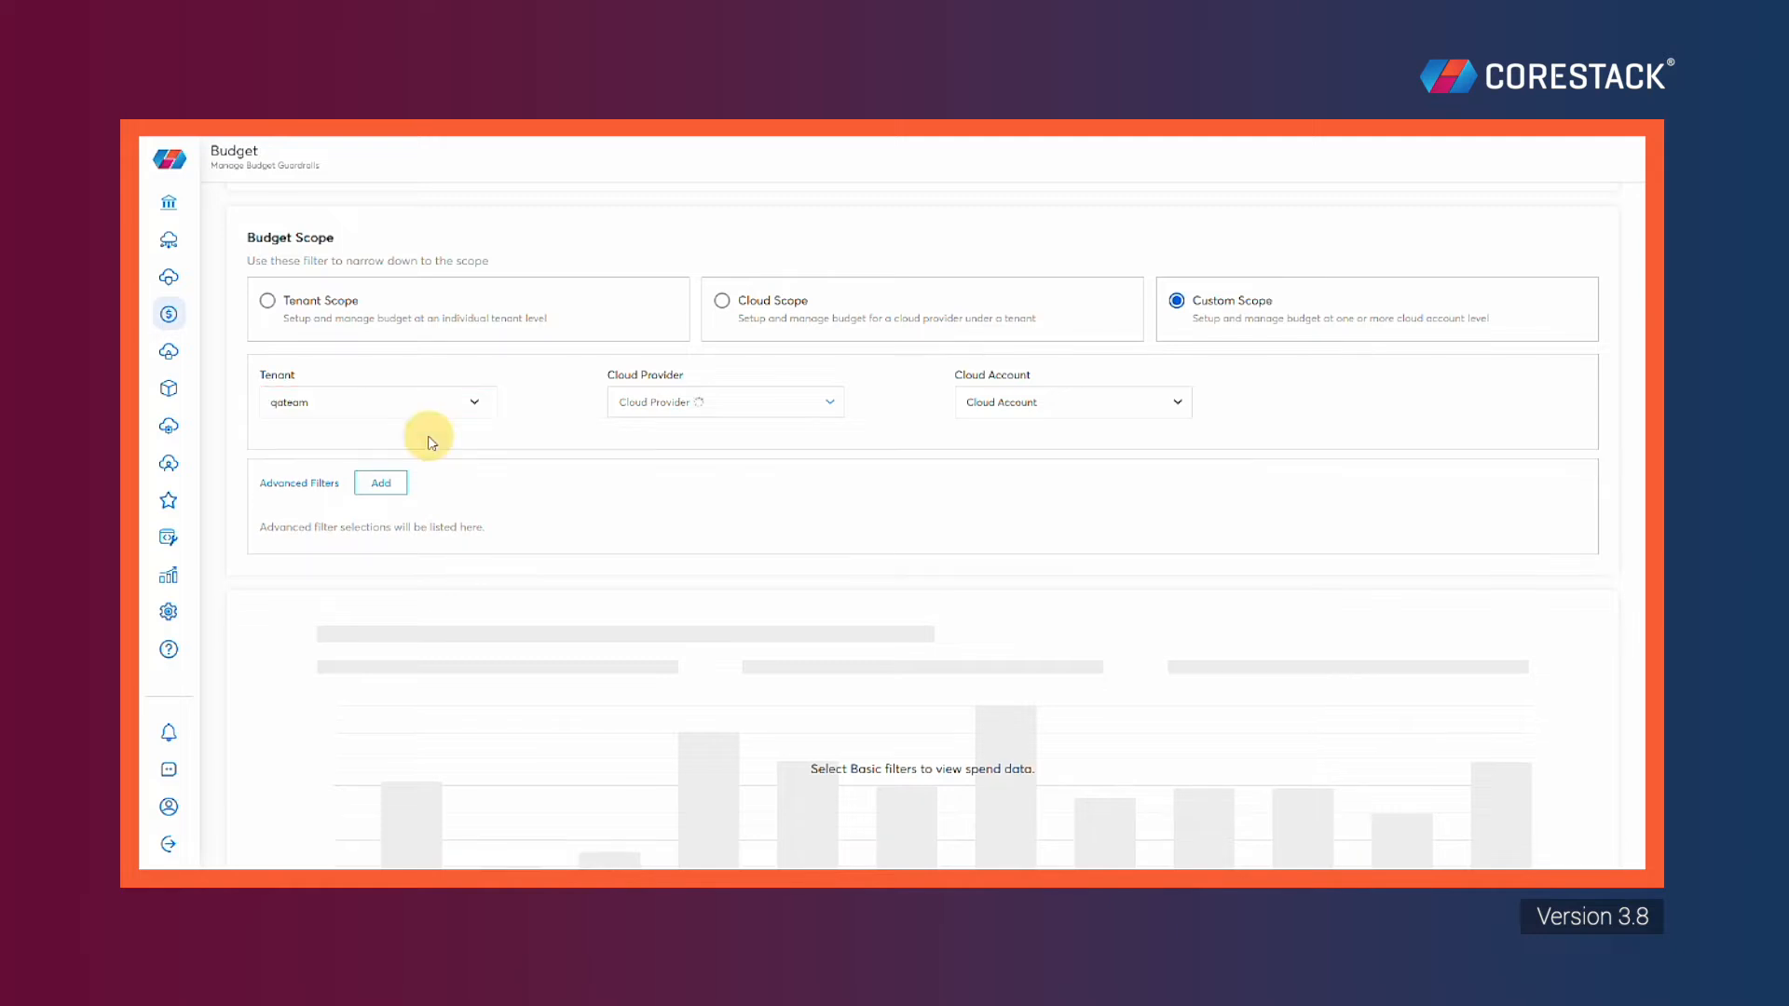
Limit the scope to AWS as cloud provider and all cloud accounts
{"action": "left_click", "coordinate": [826, 404]}
{"action": "left_click", "coordinate": [689, 572]}
{"action": "left_click", "coordinate": [871, 615]}
{"action": "left_click", "coordinate": [1160, 413]}
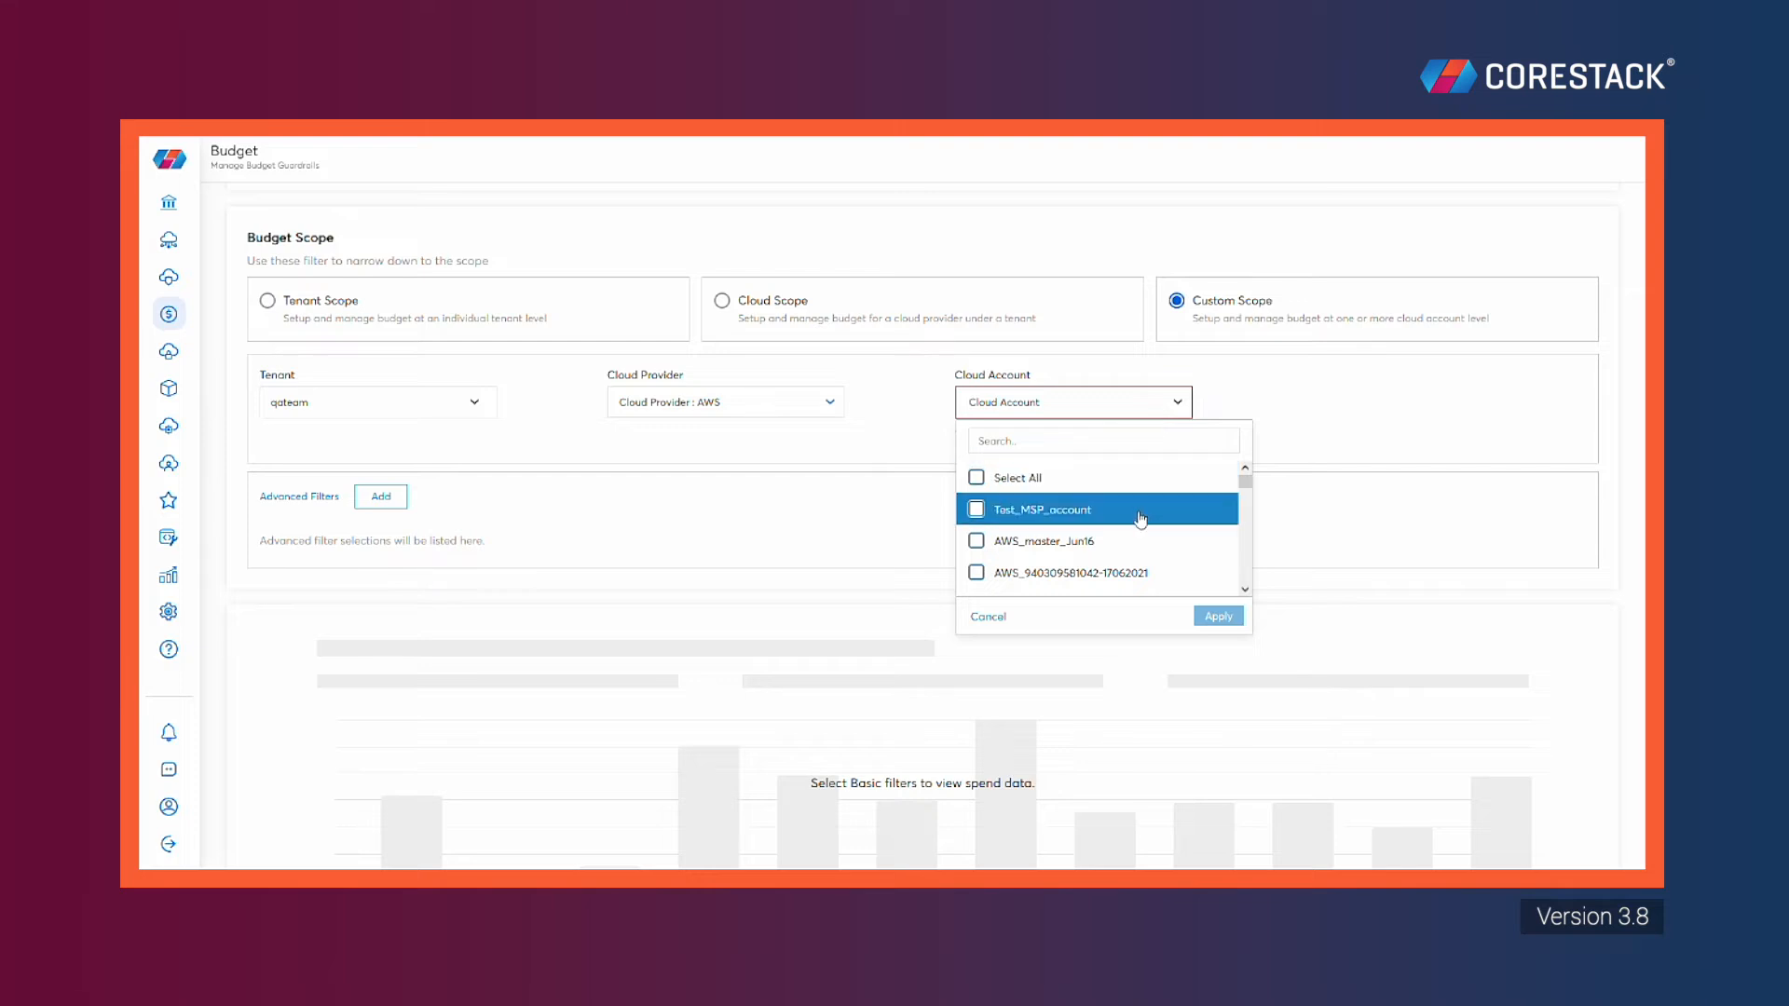
{"action": "left_click", "coordinate": [1028, 478]}
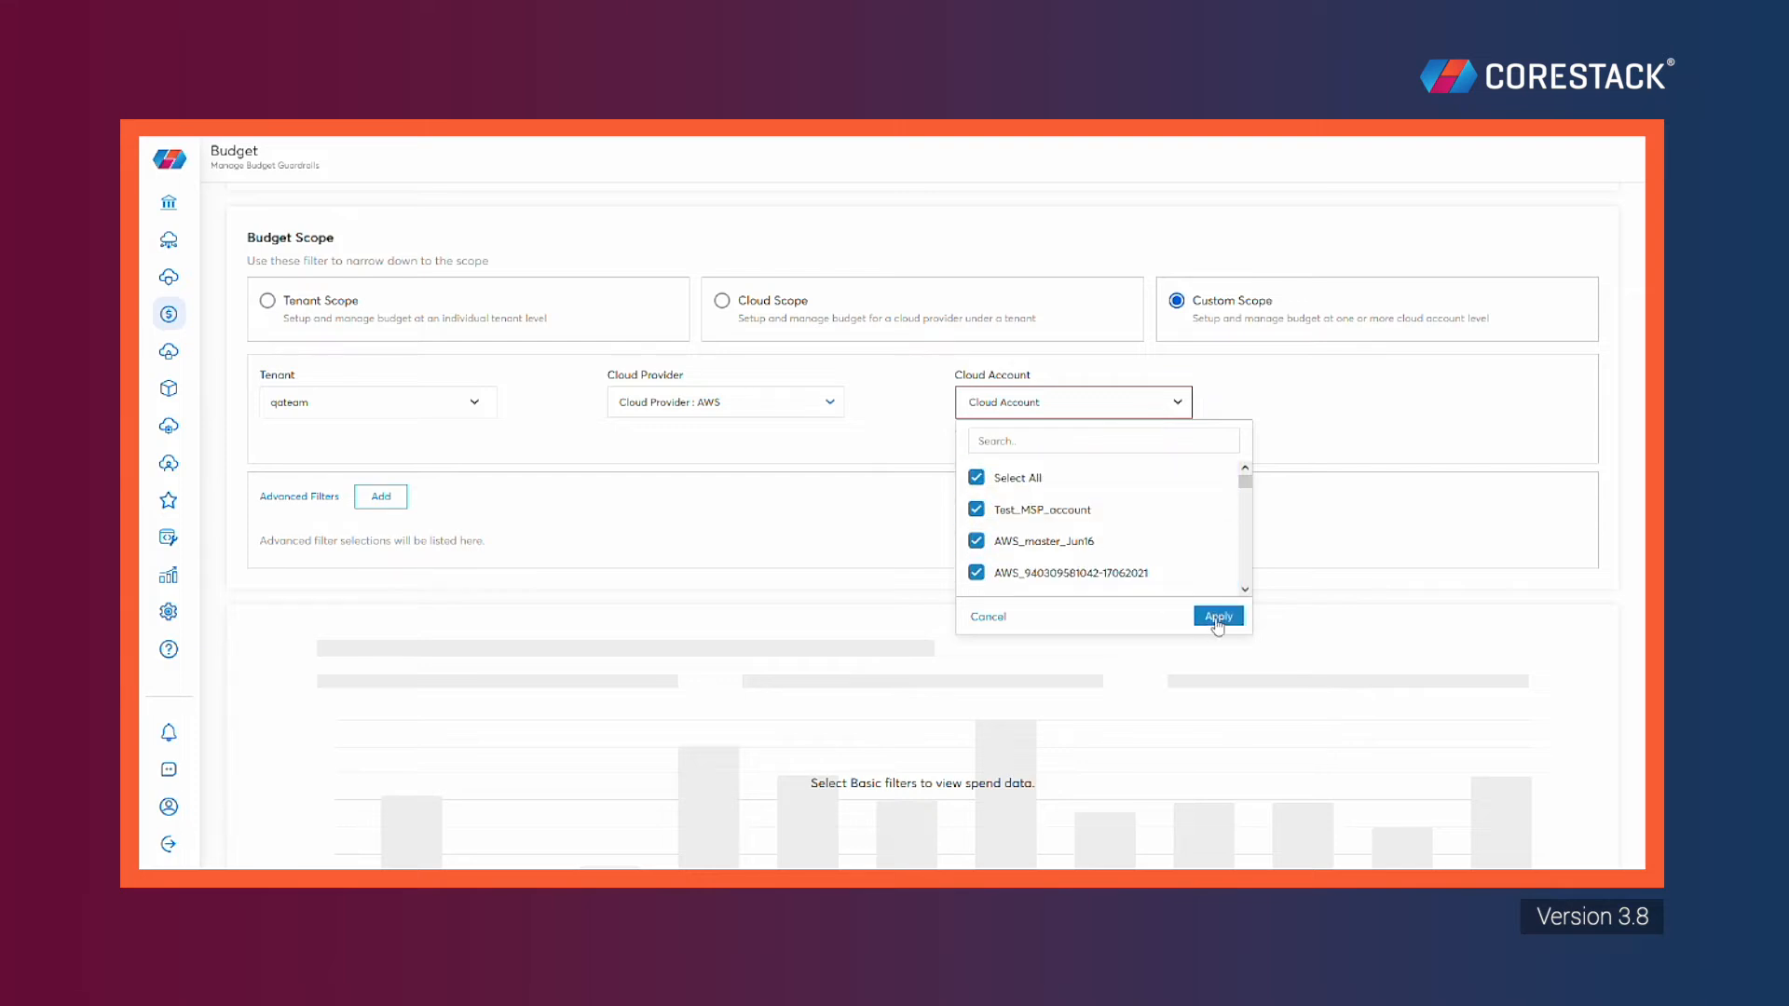
{"action": "left_click", "coordinate": [1218, 617]}
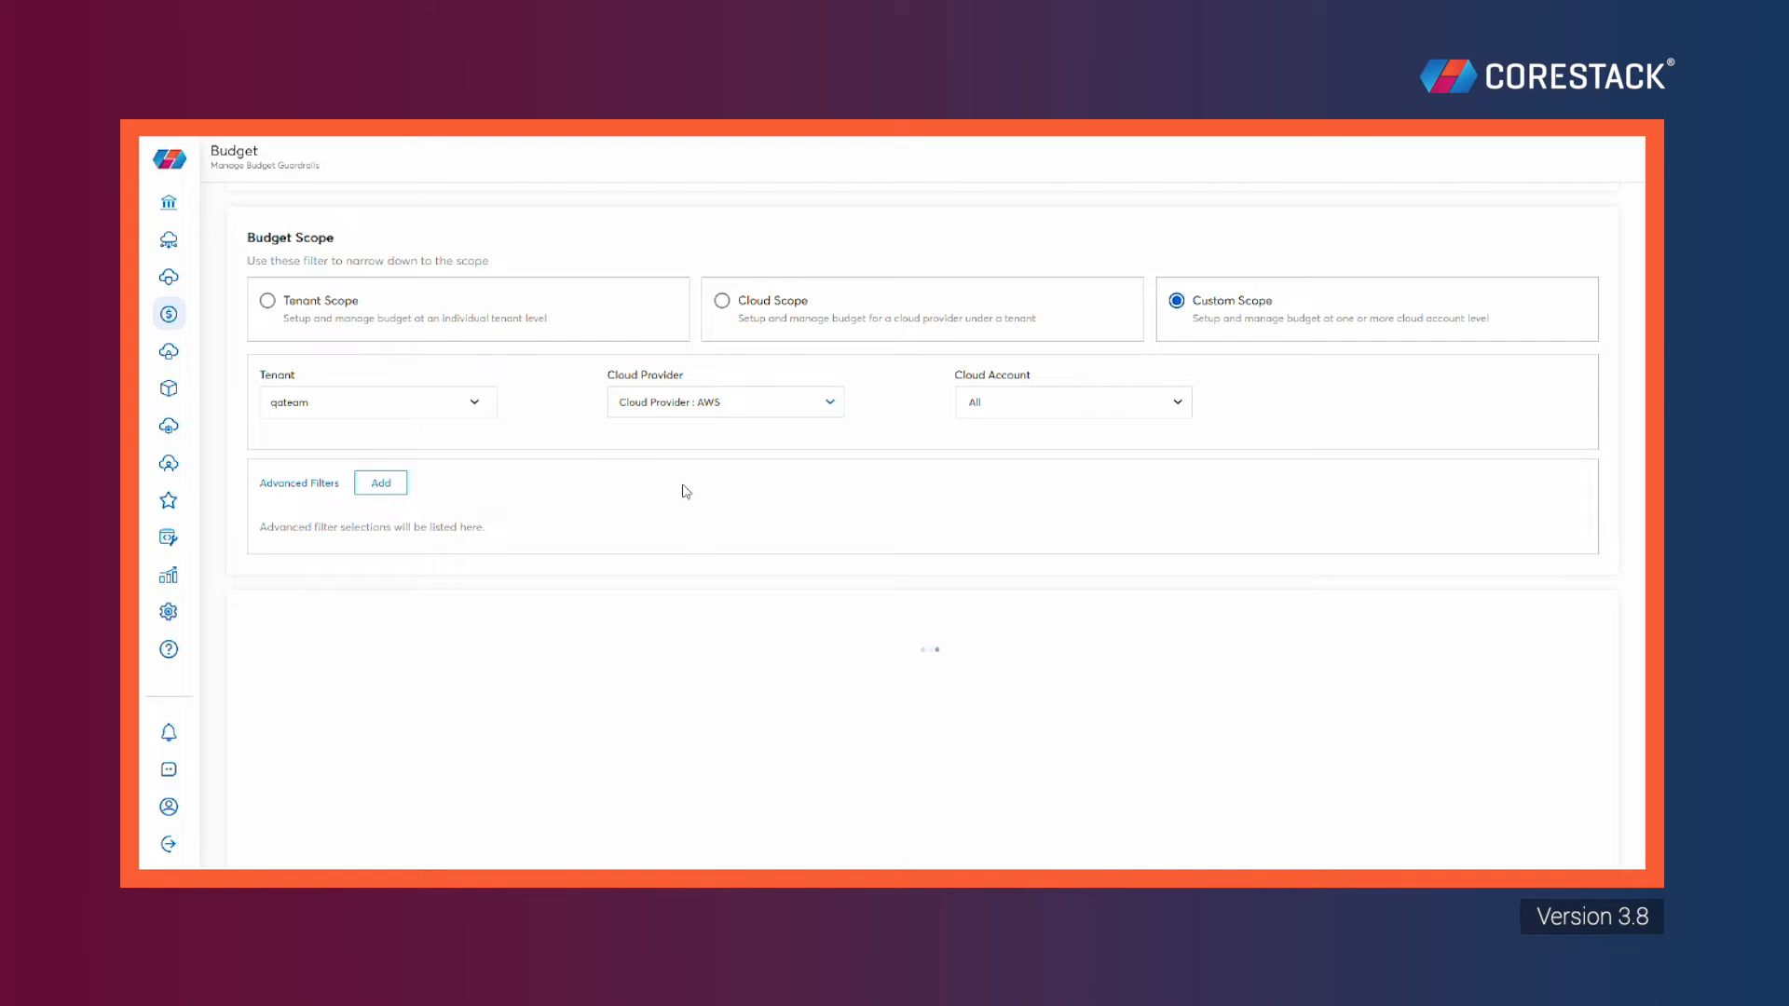
Browse the advanced filter types and cancel without adding any filter
{"action": "left_click", "coordinate": [384, 486]}
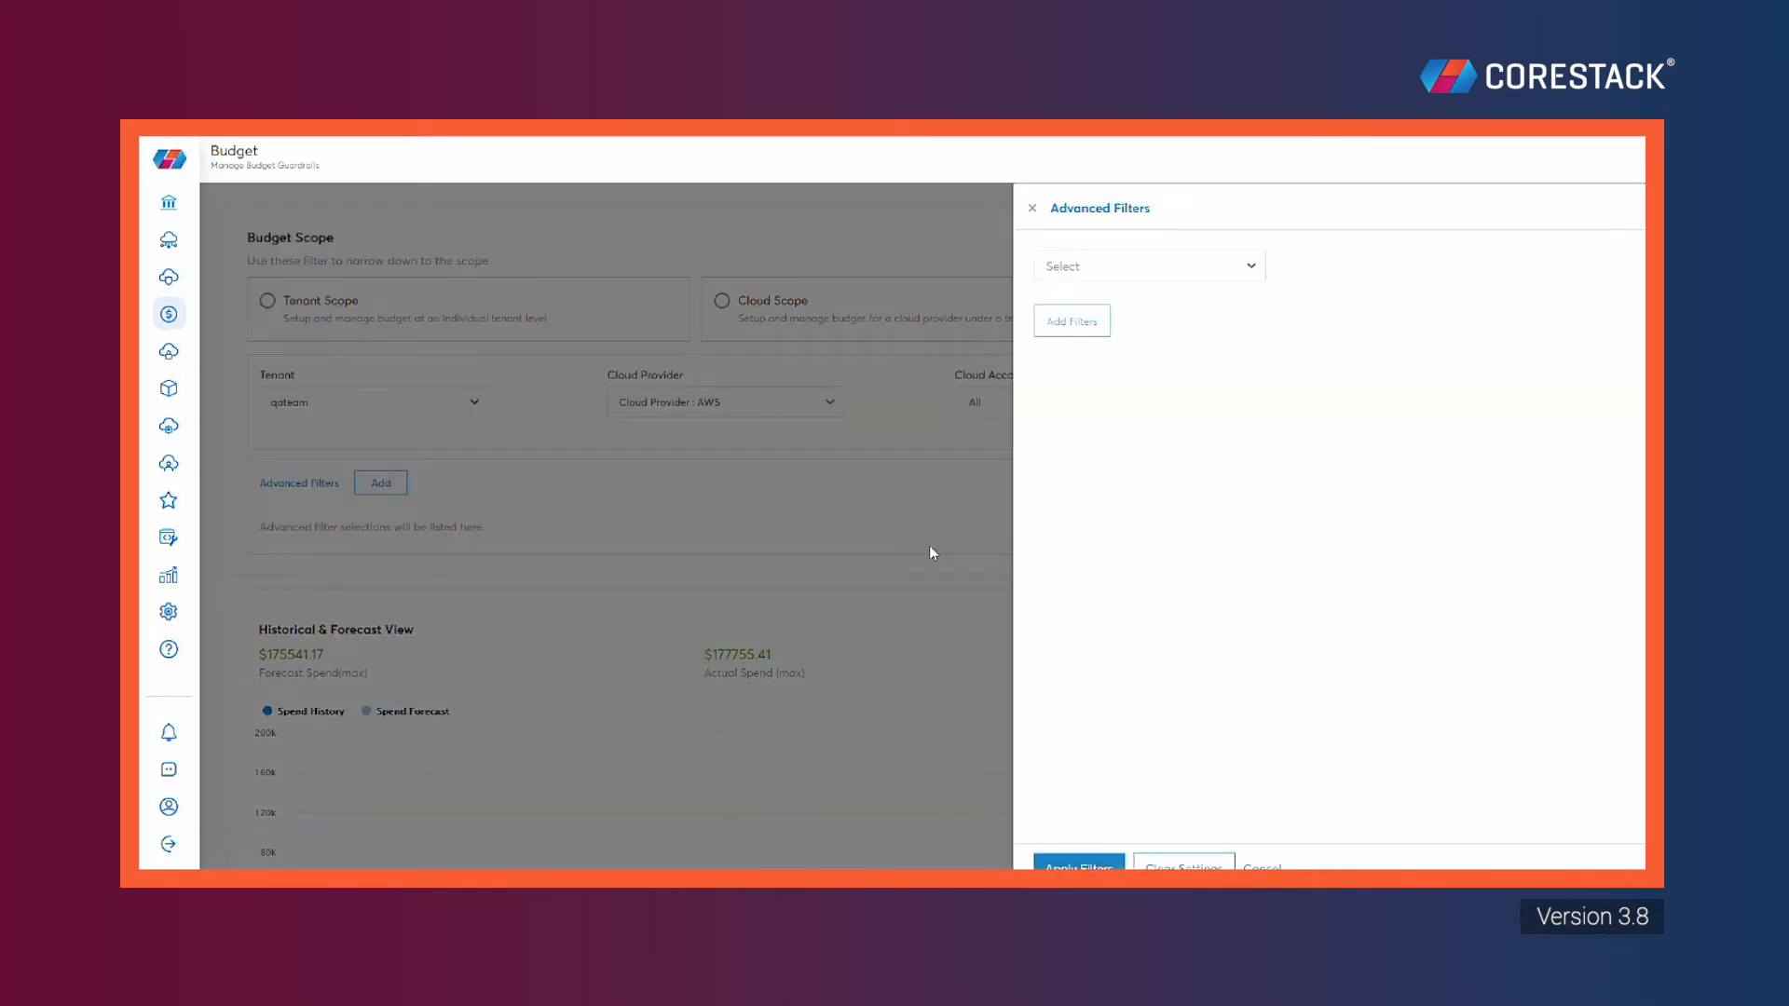
{"action": "left_click", "coordinate": [1233, 266]}
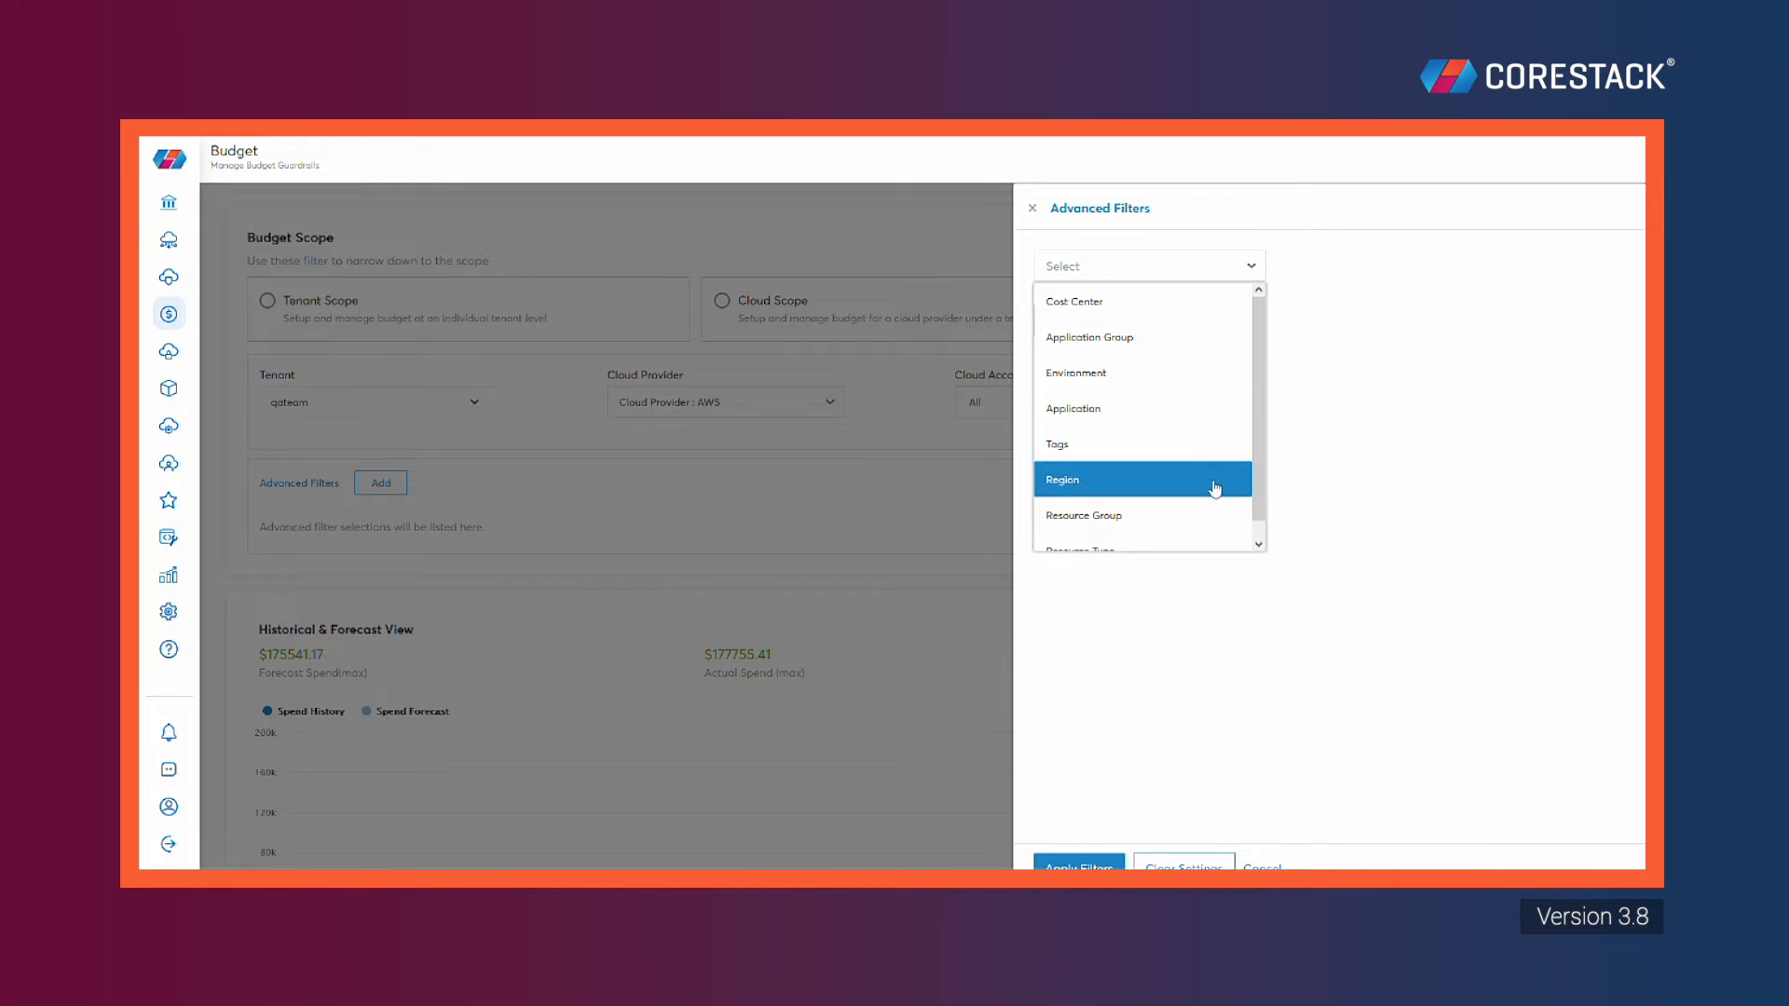
{"action": "scroll", "coordinate": [1204, 515], "scroll_direction": "down", "scroll_amount": 1}
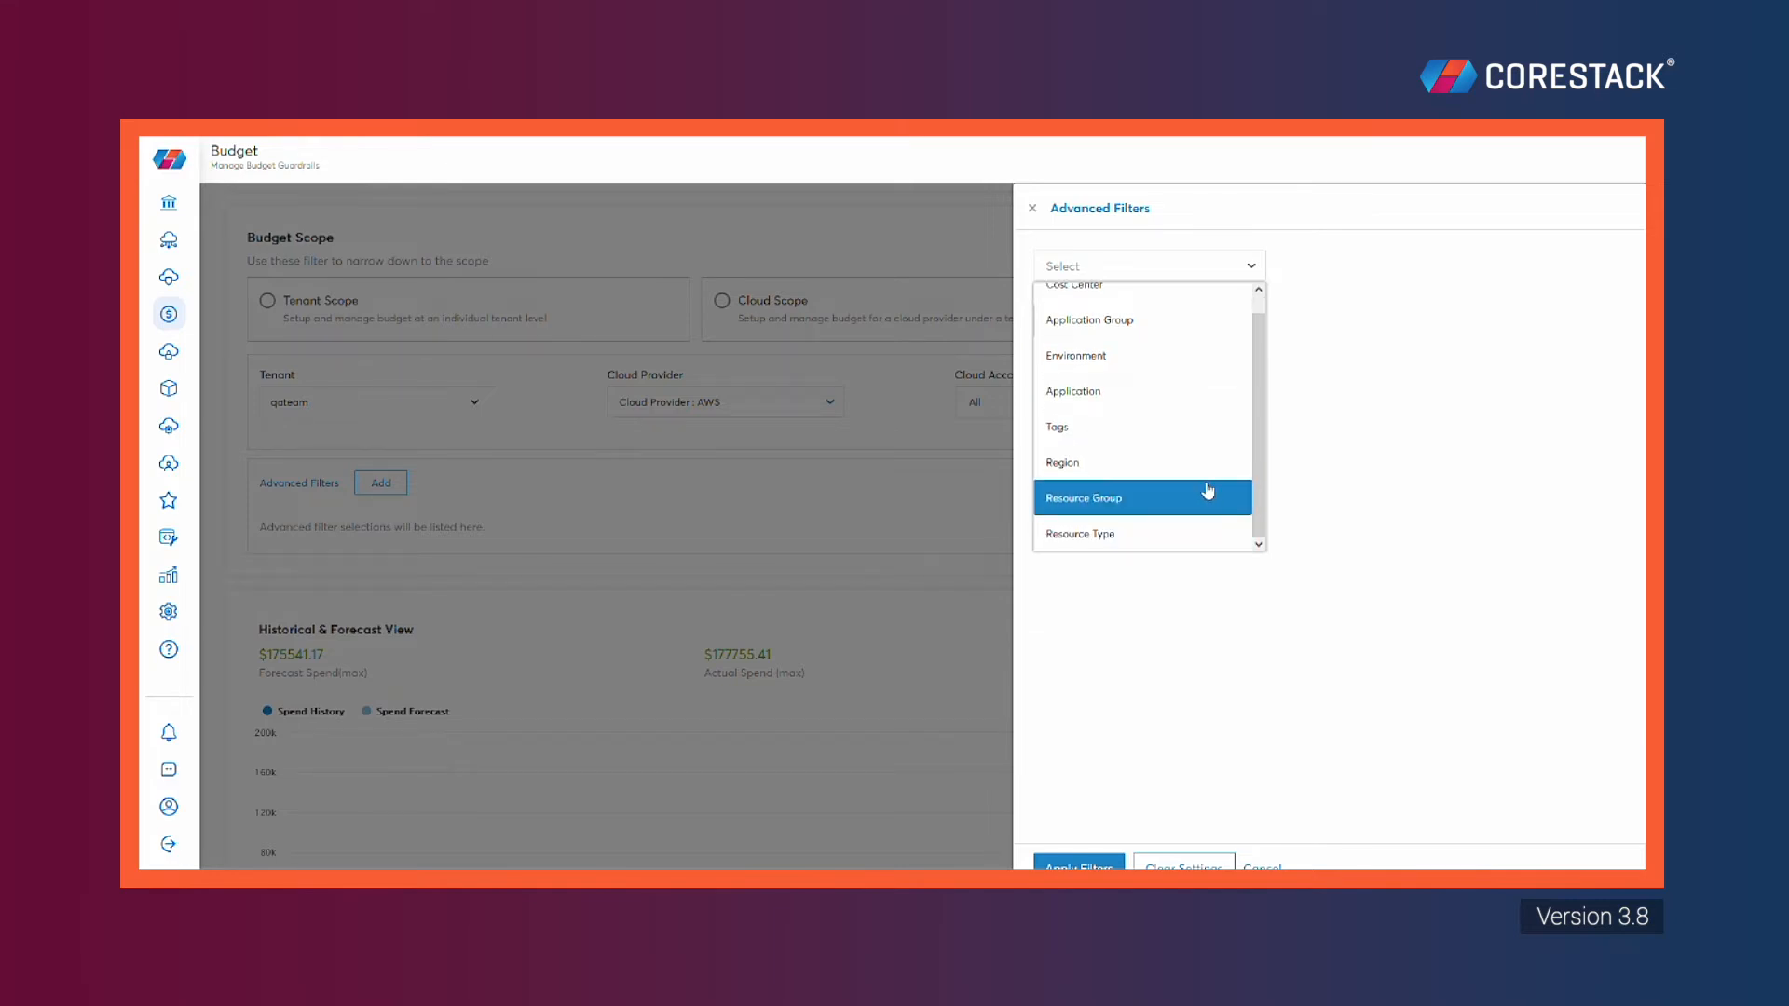
{"action": "left_click", "coordinate": [1314, 355]}
{"action": "left_click", "coordinate": [1264, 864]}
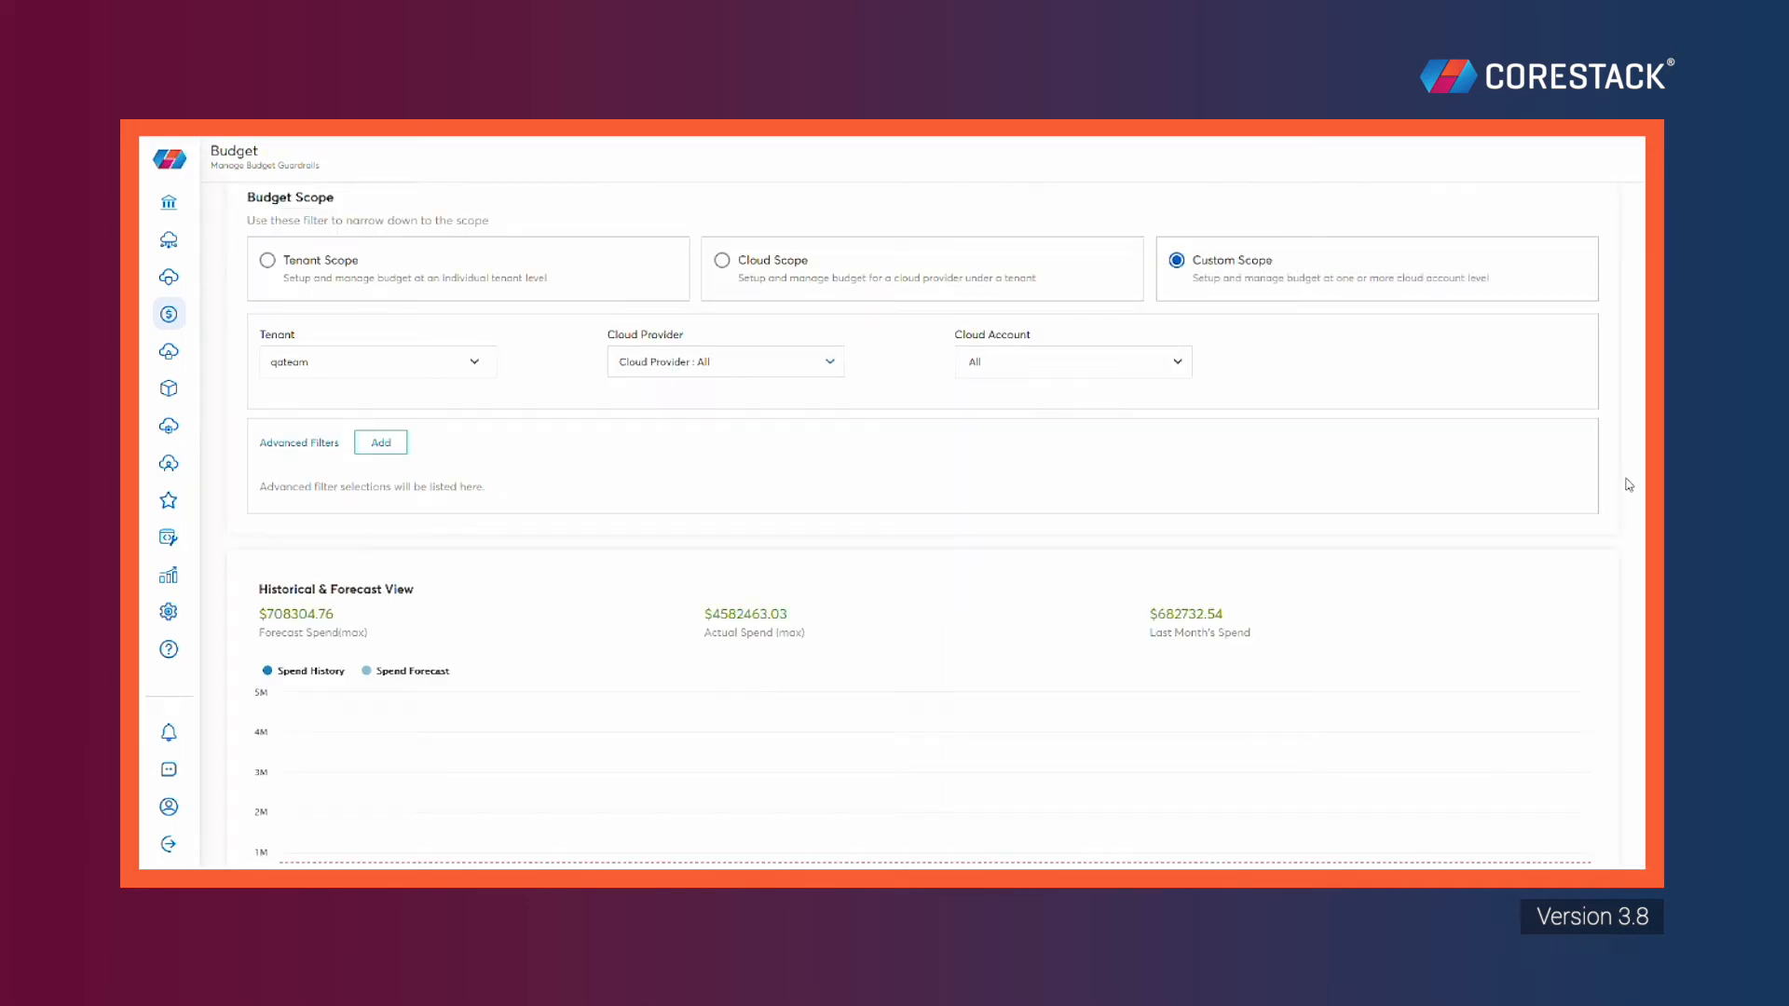
Use auto-suggested monthly budget planning for Oct–Dec 2022 and save the budget details
{"action": "scroll", "coordinate": [1629, 485], "scroll_direction": "down", "scroll_amount": 5}
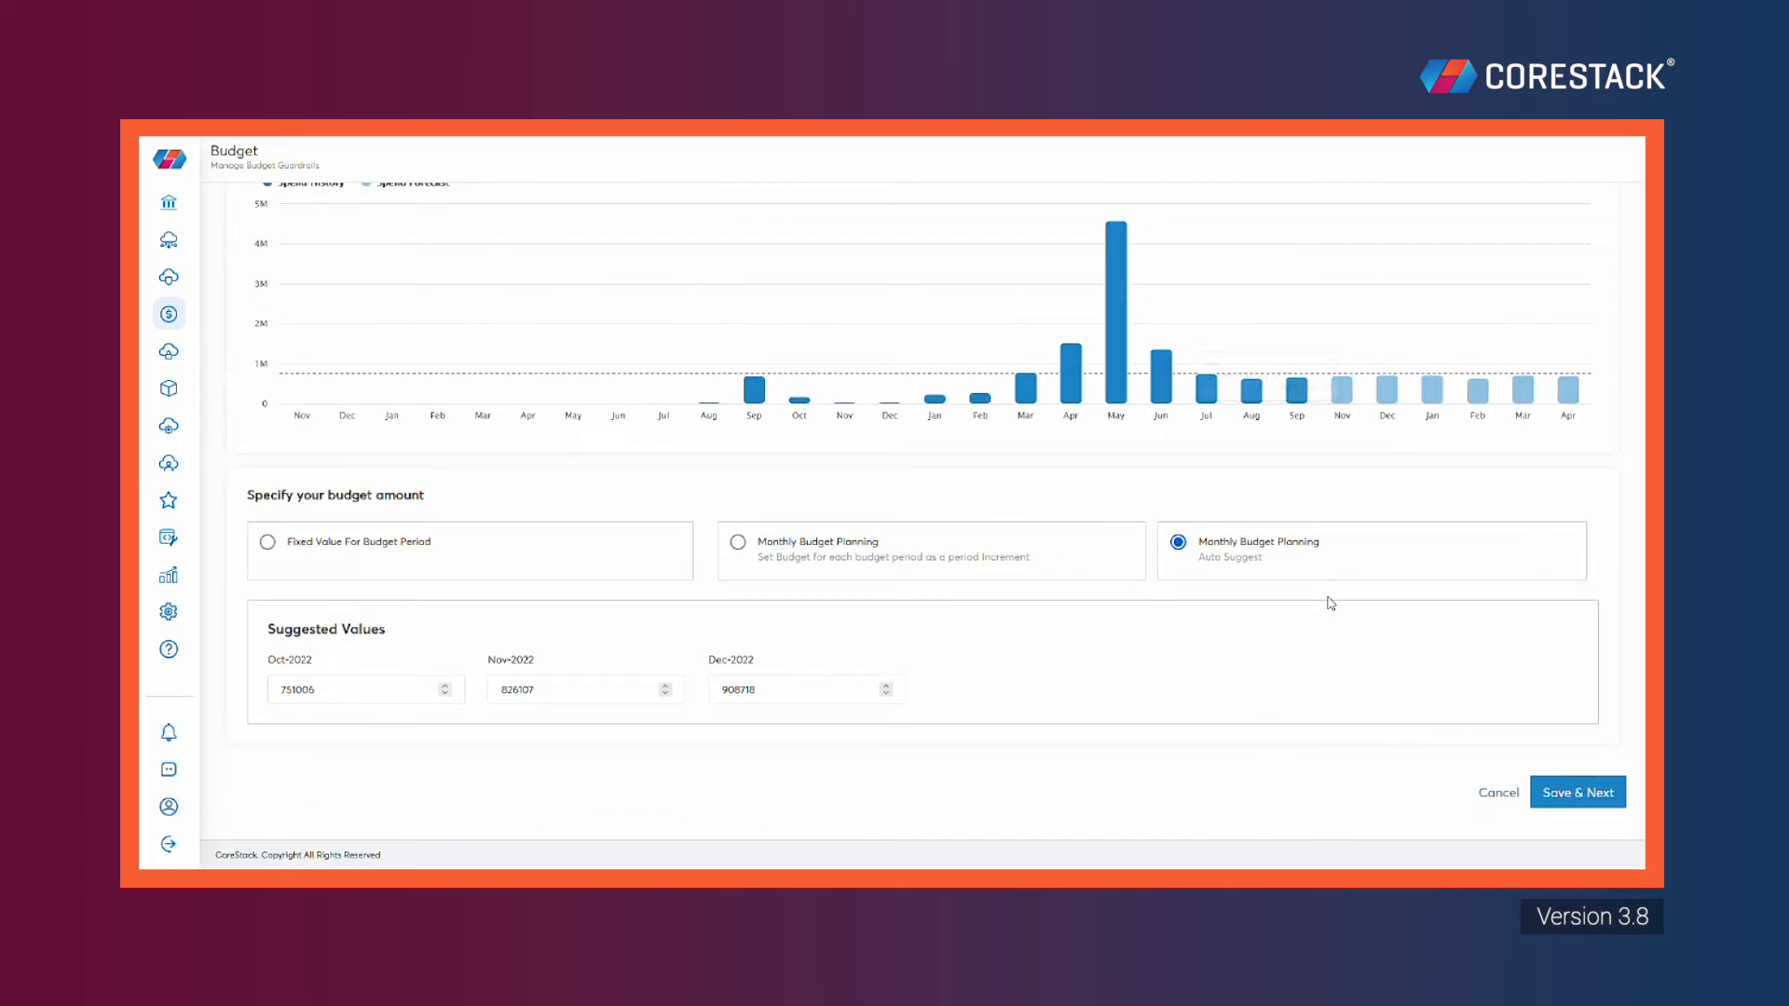
{"action": "left_click", "coordinate": [287, 542]}
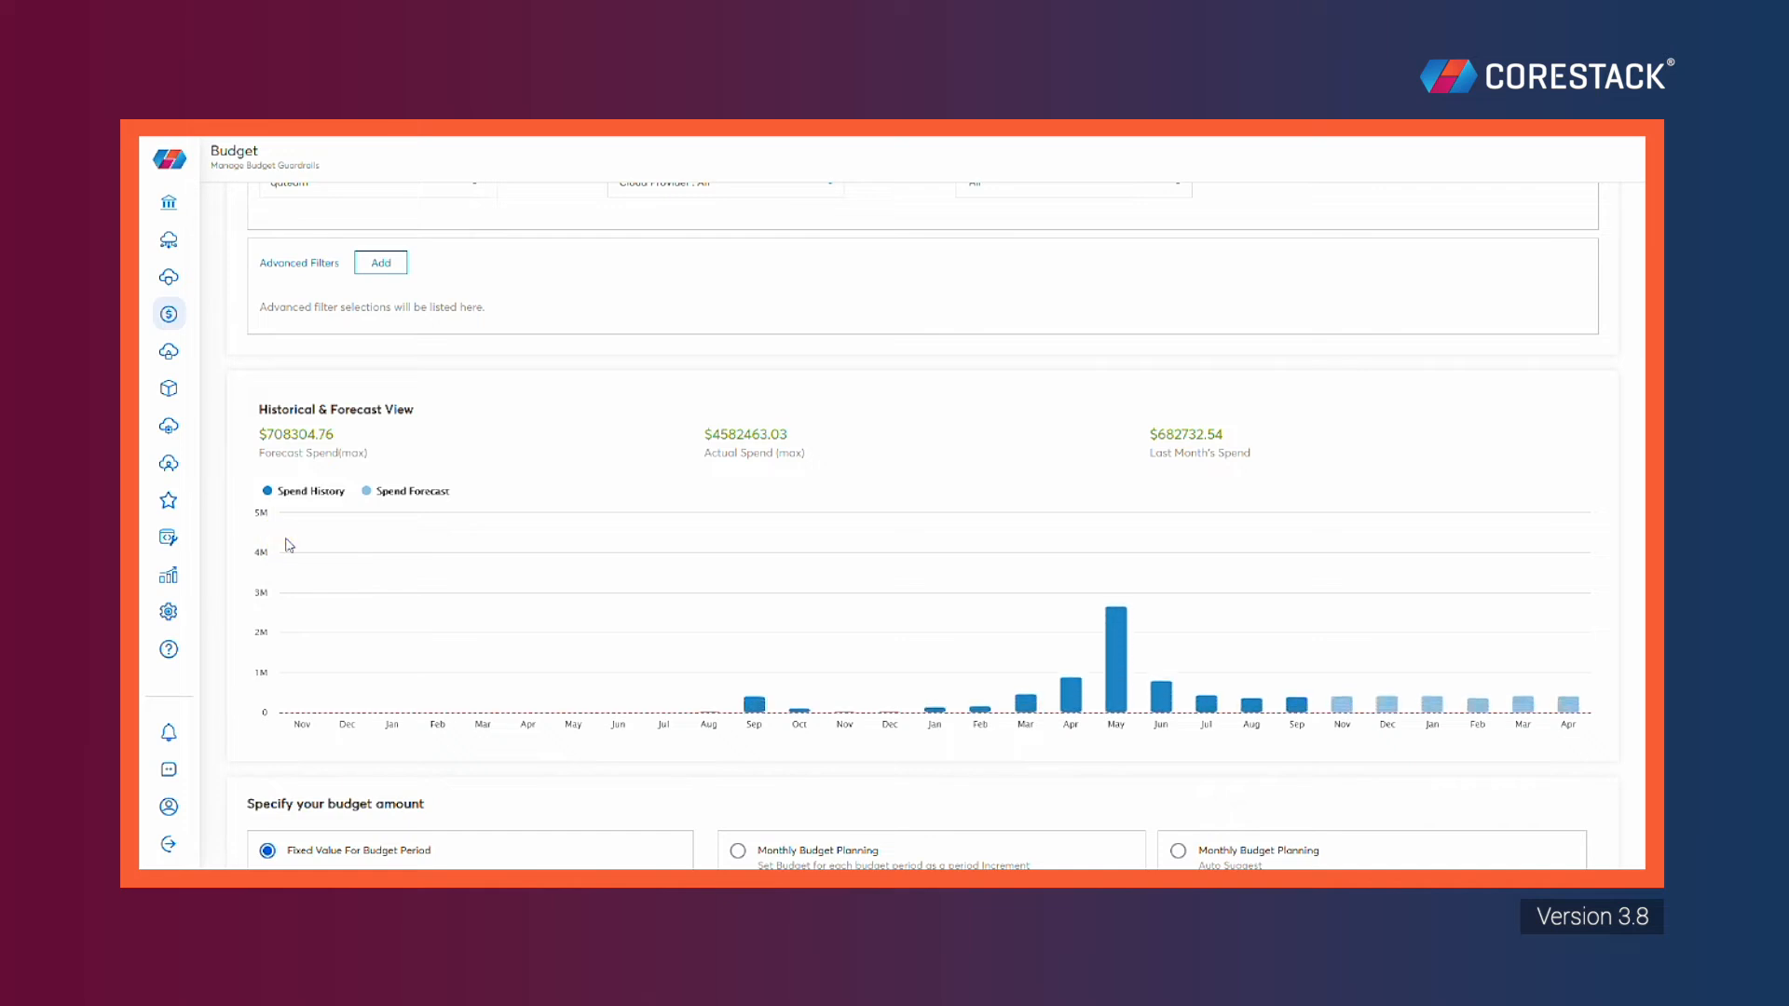
{"action": "scroll", "coordinate": [596, 521], "scroll_direction": "down", "scroll_amount": 3}
{"action": "left_click", "coordinate": [302, 697]}
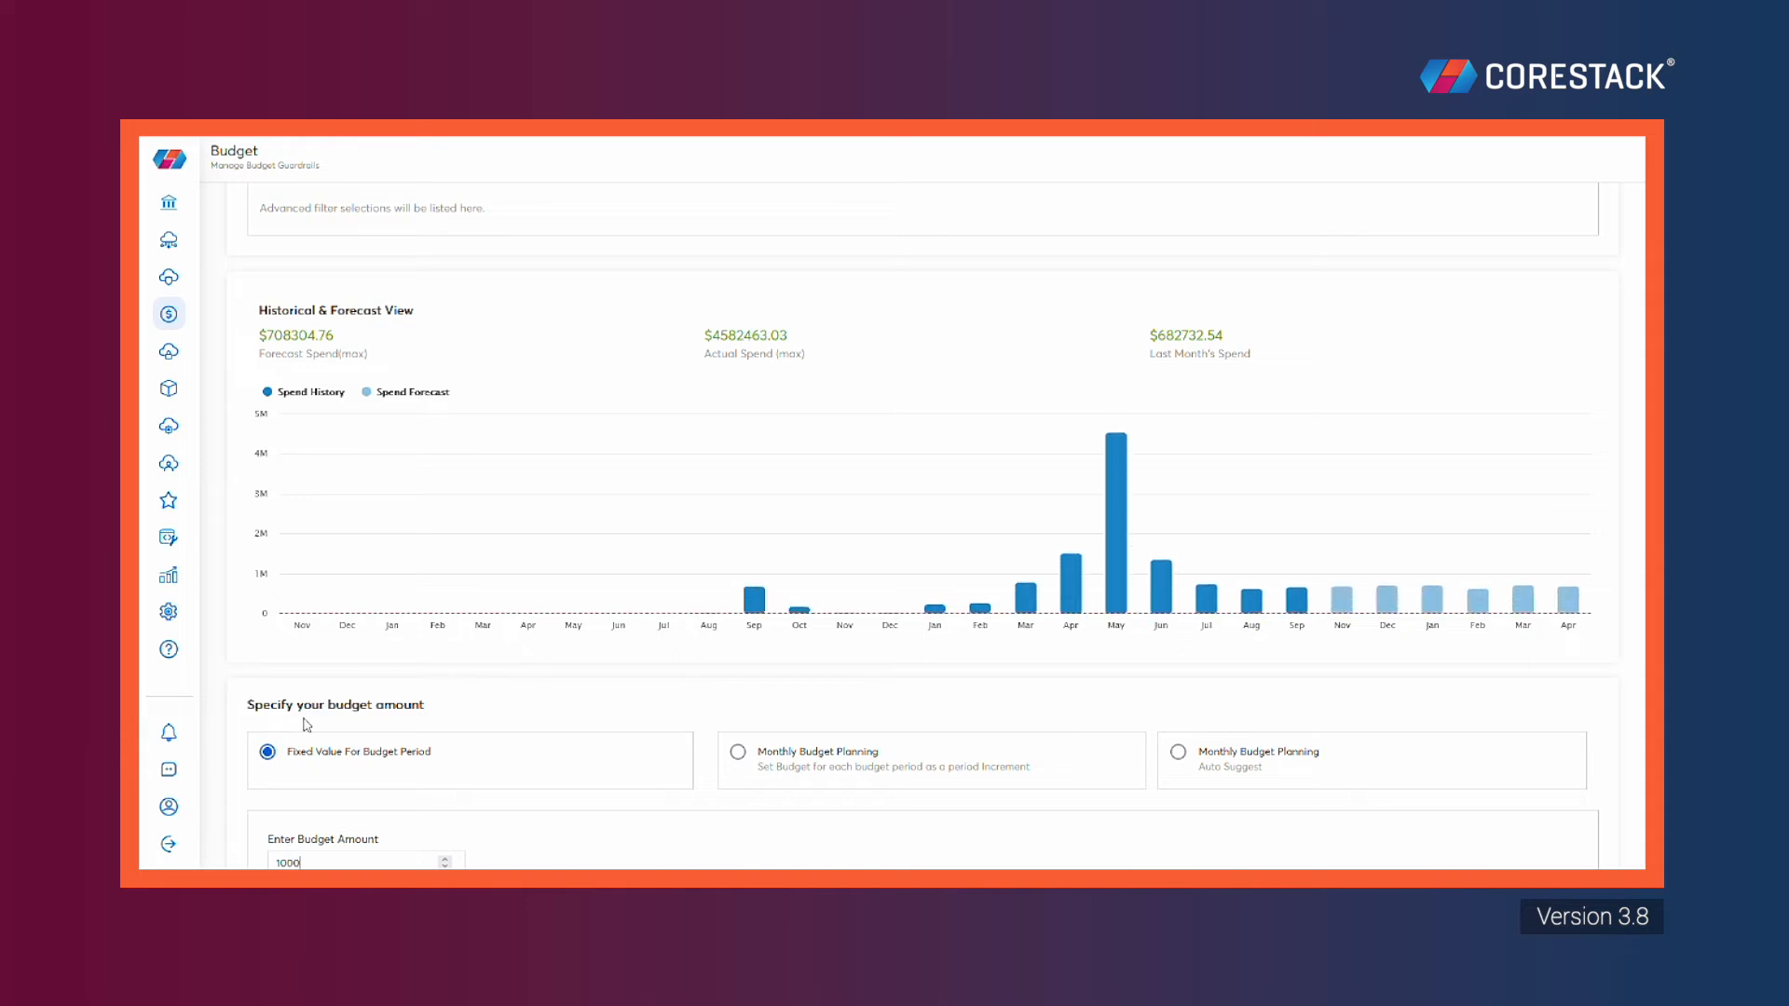
{"action": "left_click", "coordinate": [826, 688]}
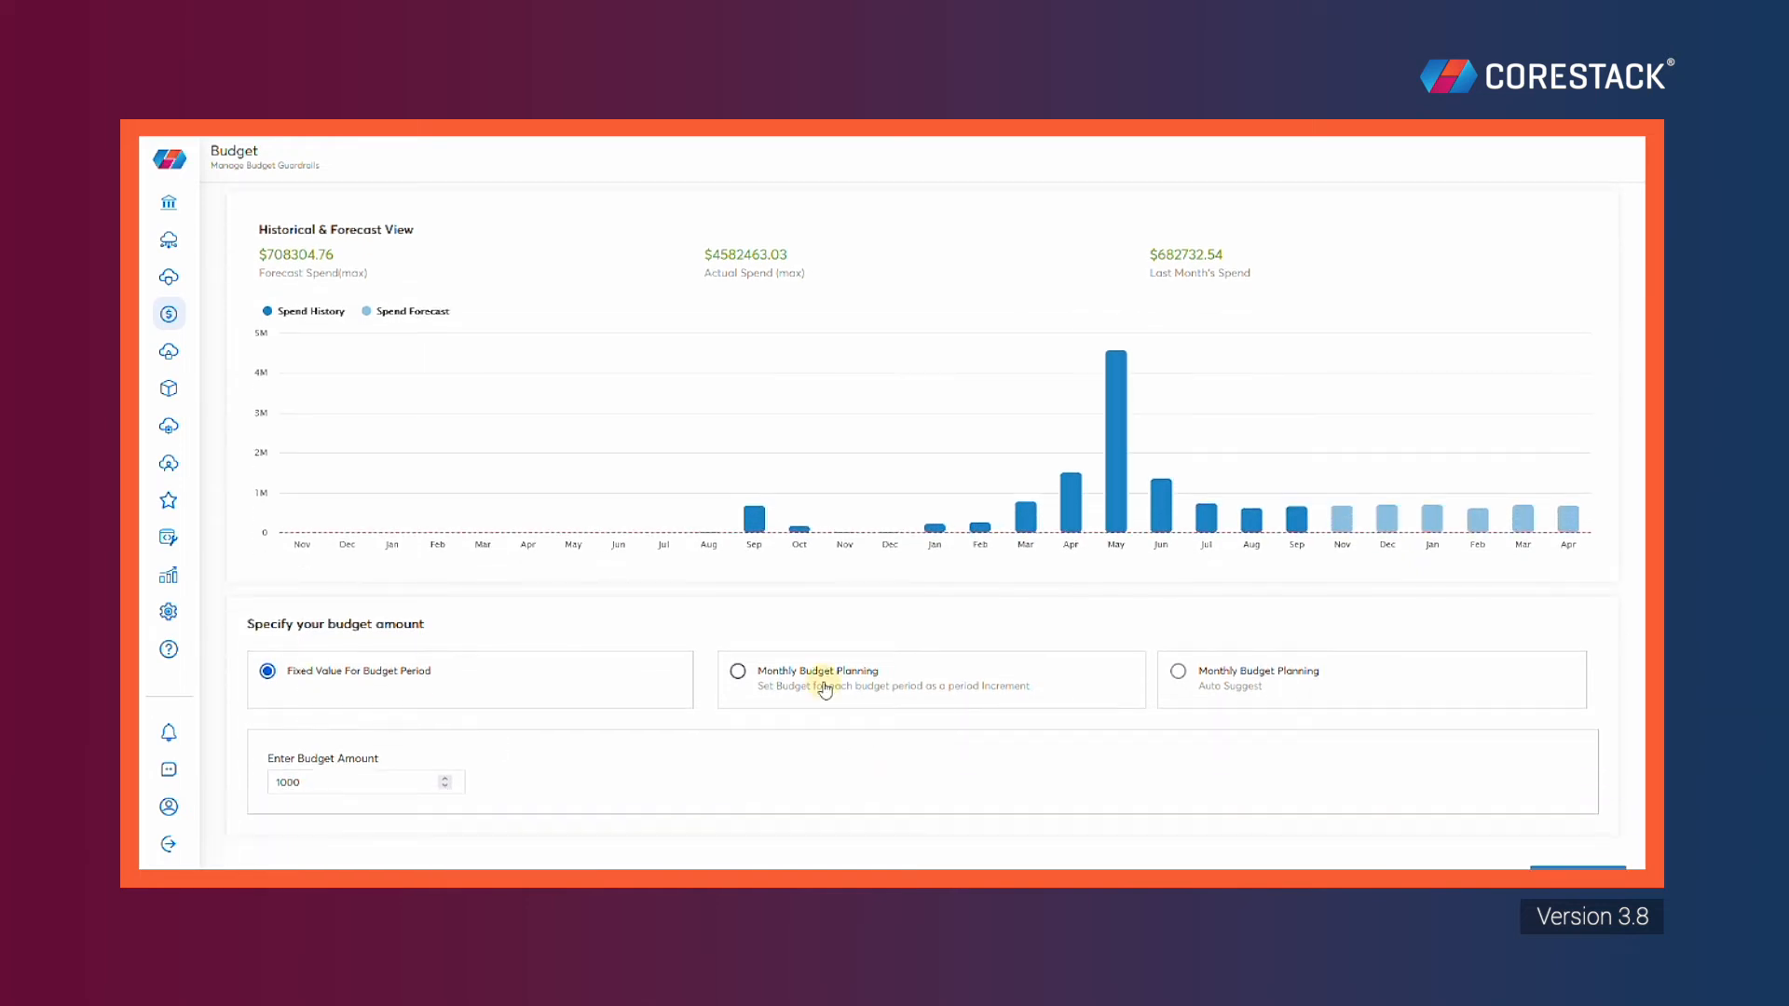
{"action": "scroll", "coordinate": [825, 694], "scroll_direction": "down", "scroll_amount": 4}
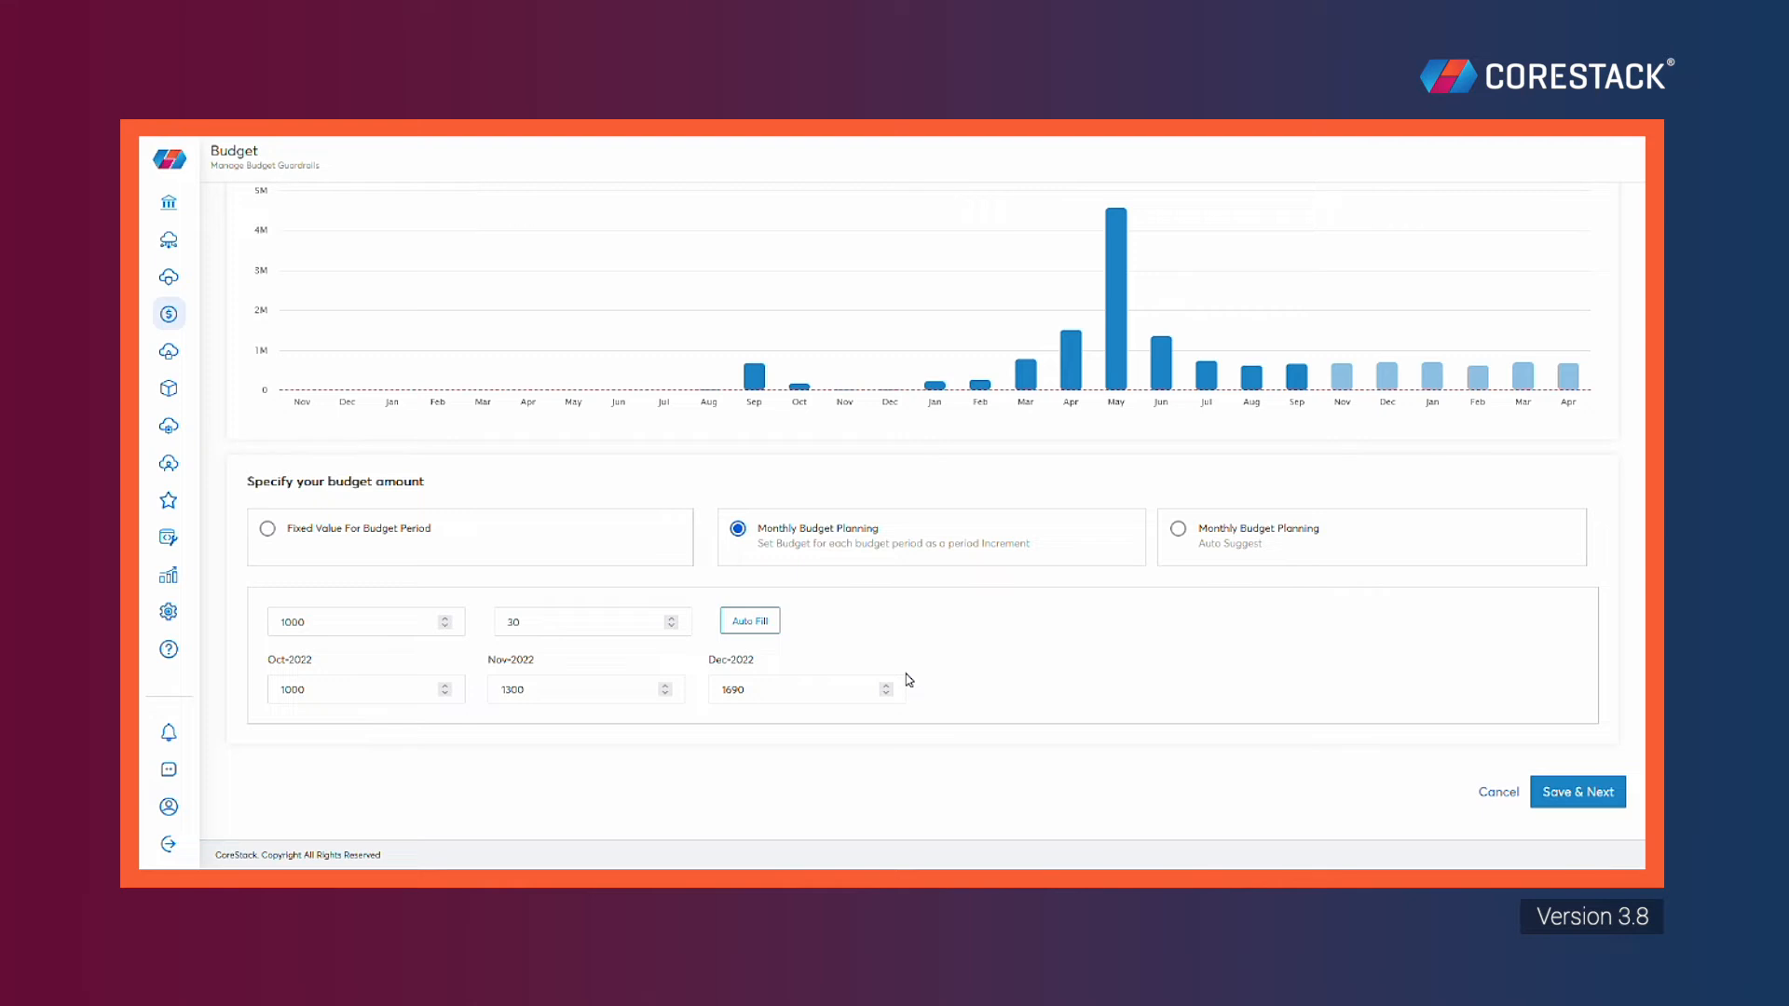
{"action": "left_click", "coordinate": [1179, 529]}
{"action": "scroll", "coordinate": [1171, 559], "scroll_direction": "down", "scroll_amount": 3}
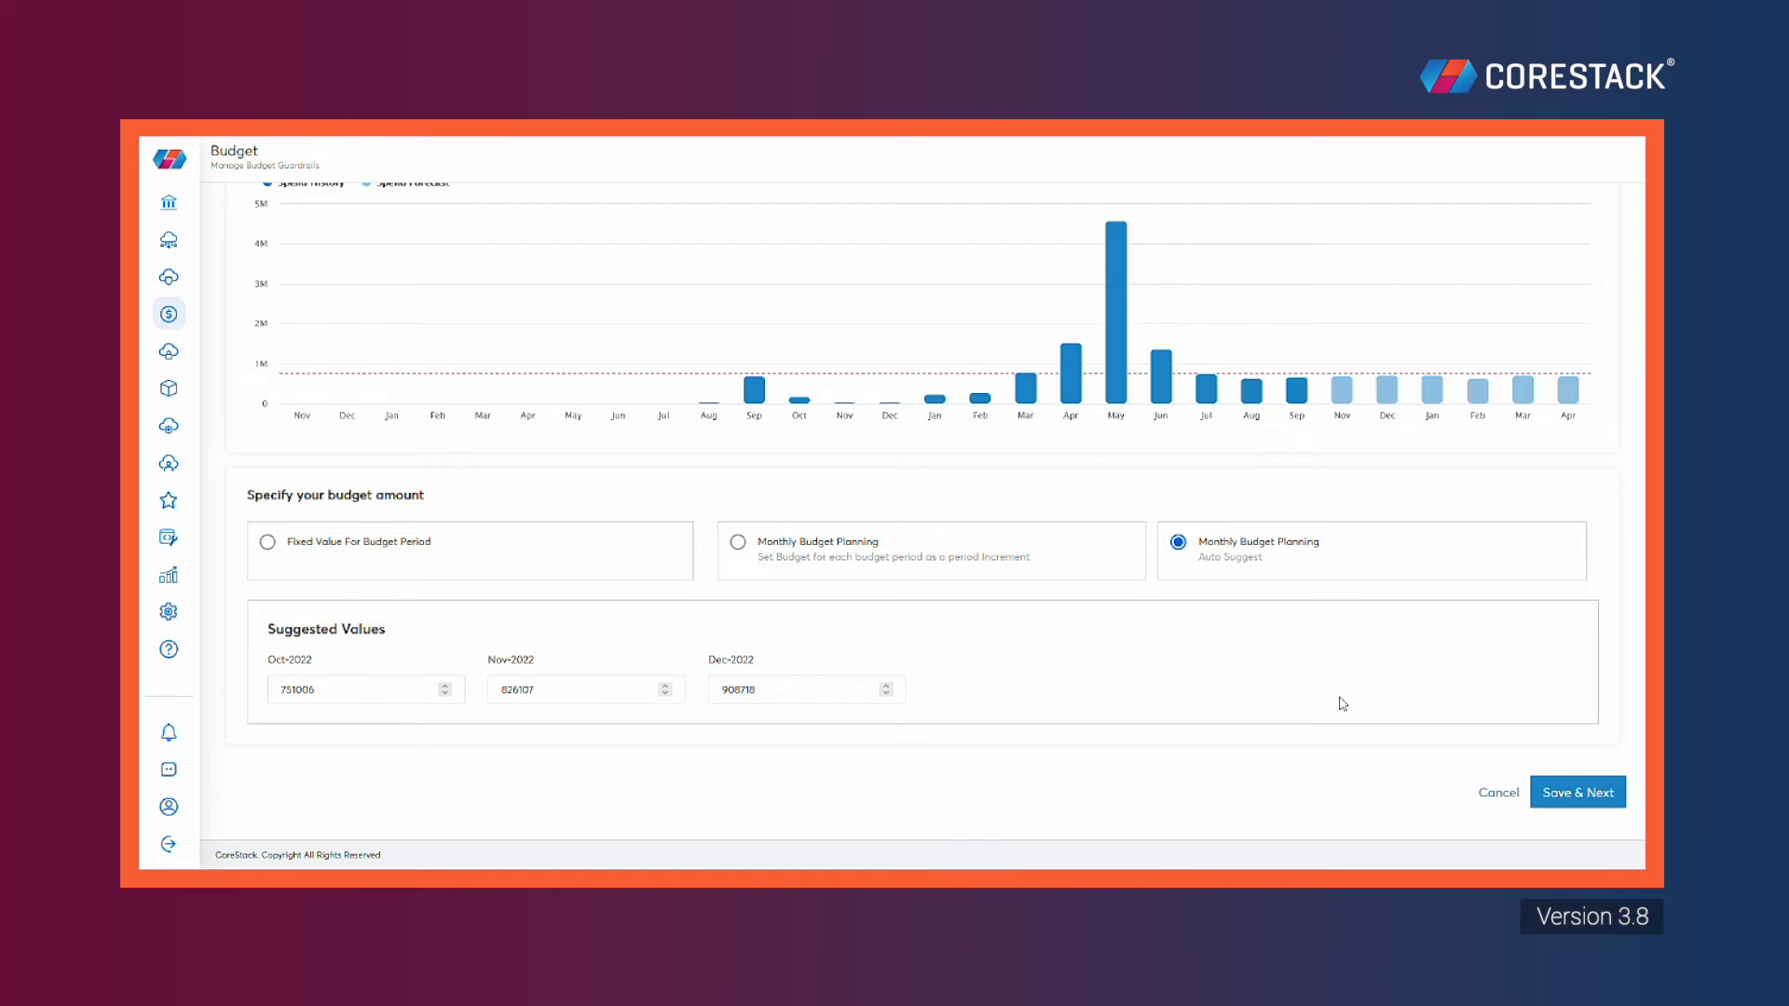
{"action": "left_click", "coordinate": [1588, 795]}
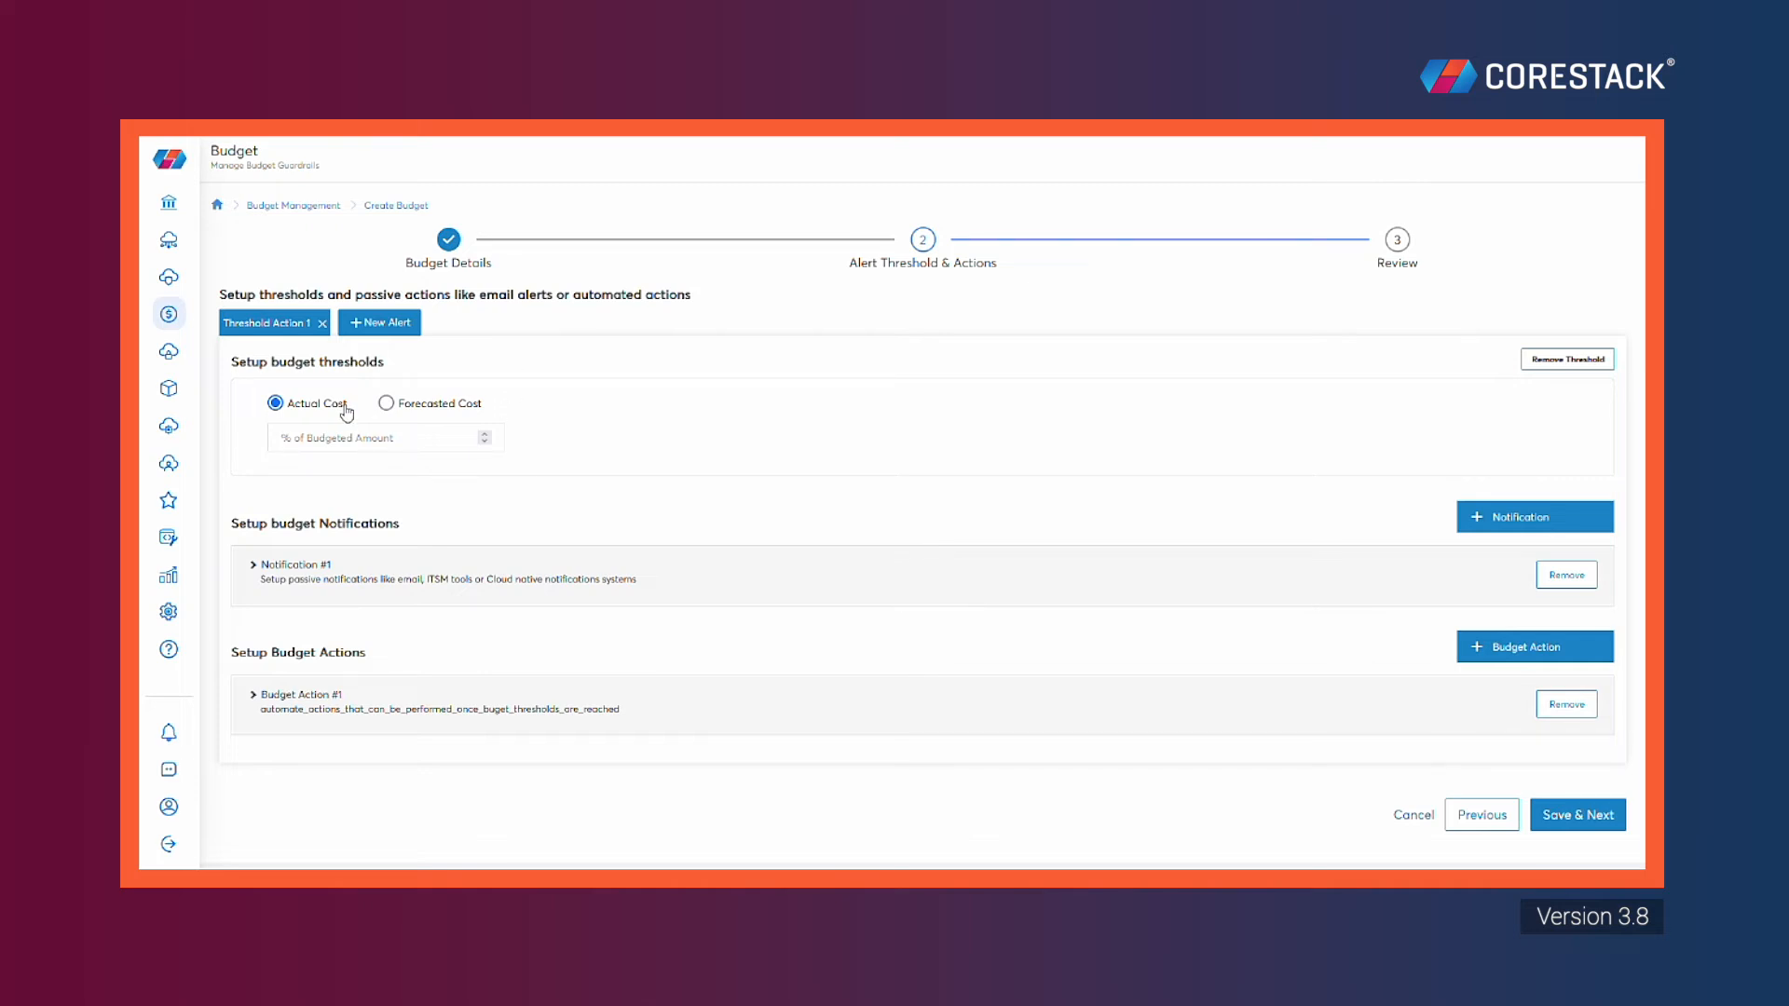
Set the threshold to trigger at 35% of the budgeted amount on forecasted cost
{"action": "left_click", "coordinate": [384, 403]}
{"action": "left_click", "coordinate": [275, 402]}
{"action": "left_click", "coordinate": [398, 434]}
{"action": "type", "text": "35"}
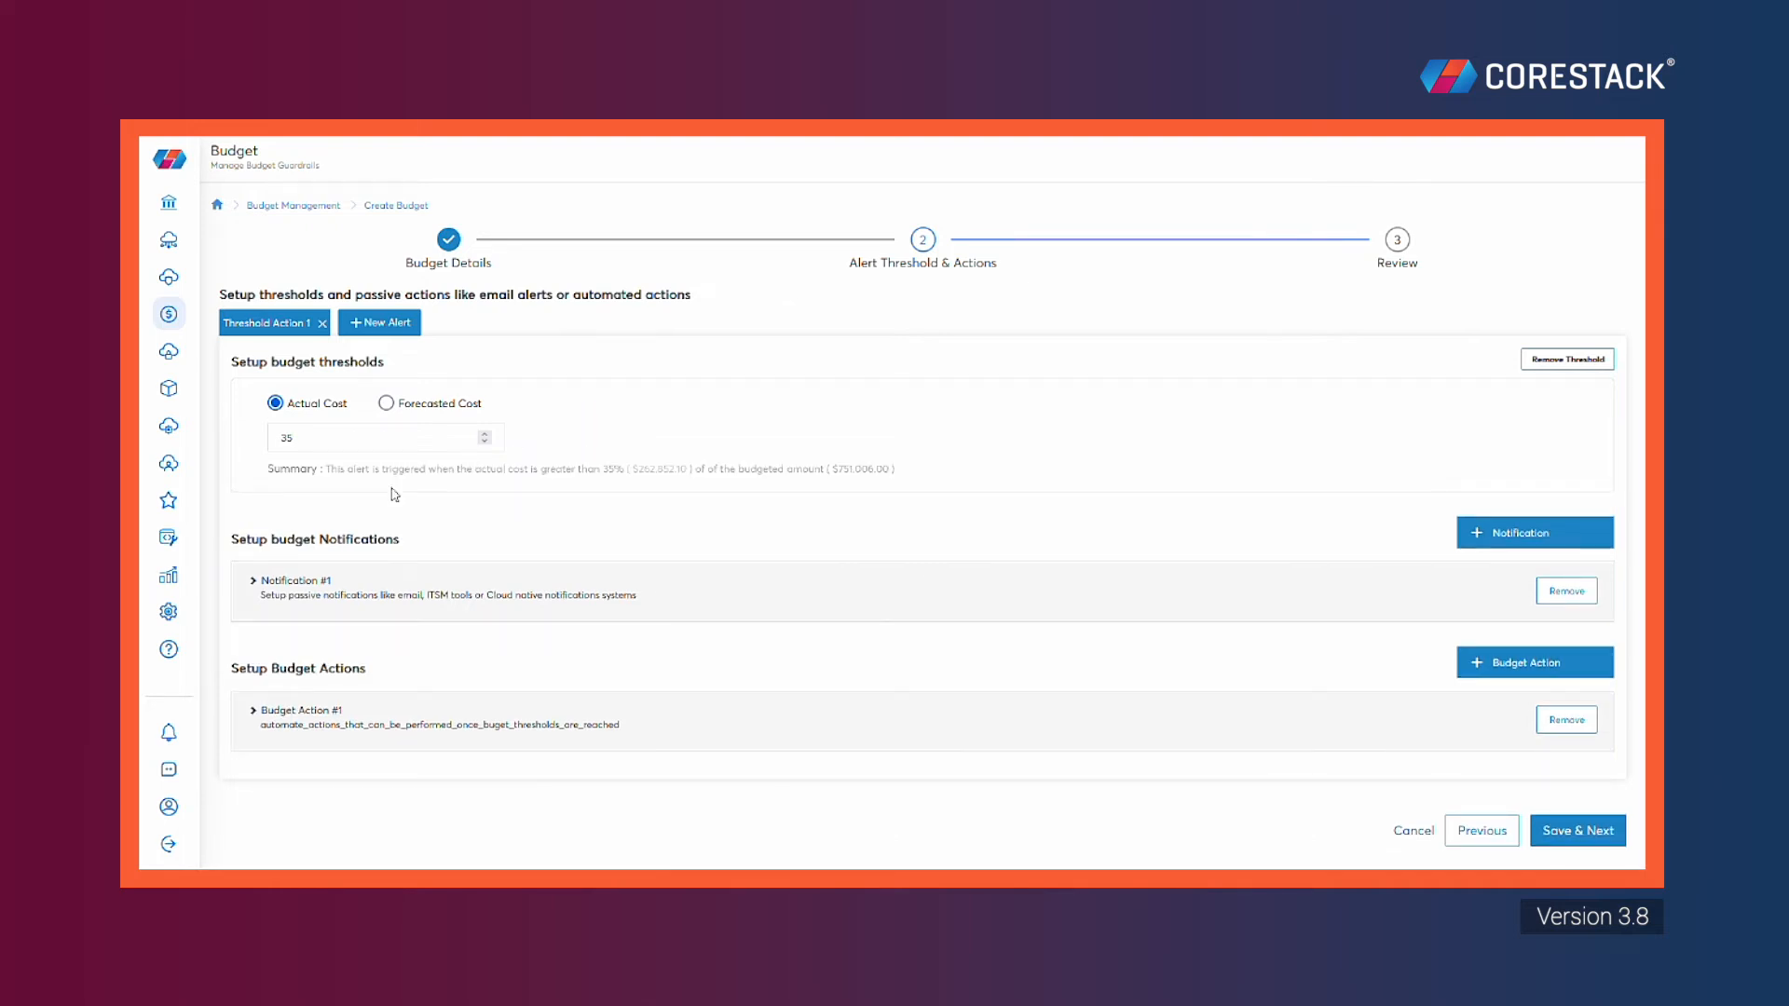
{"action": "left_click", "coordinate": [386, 408]}
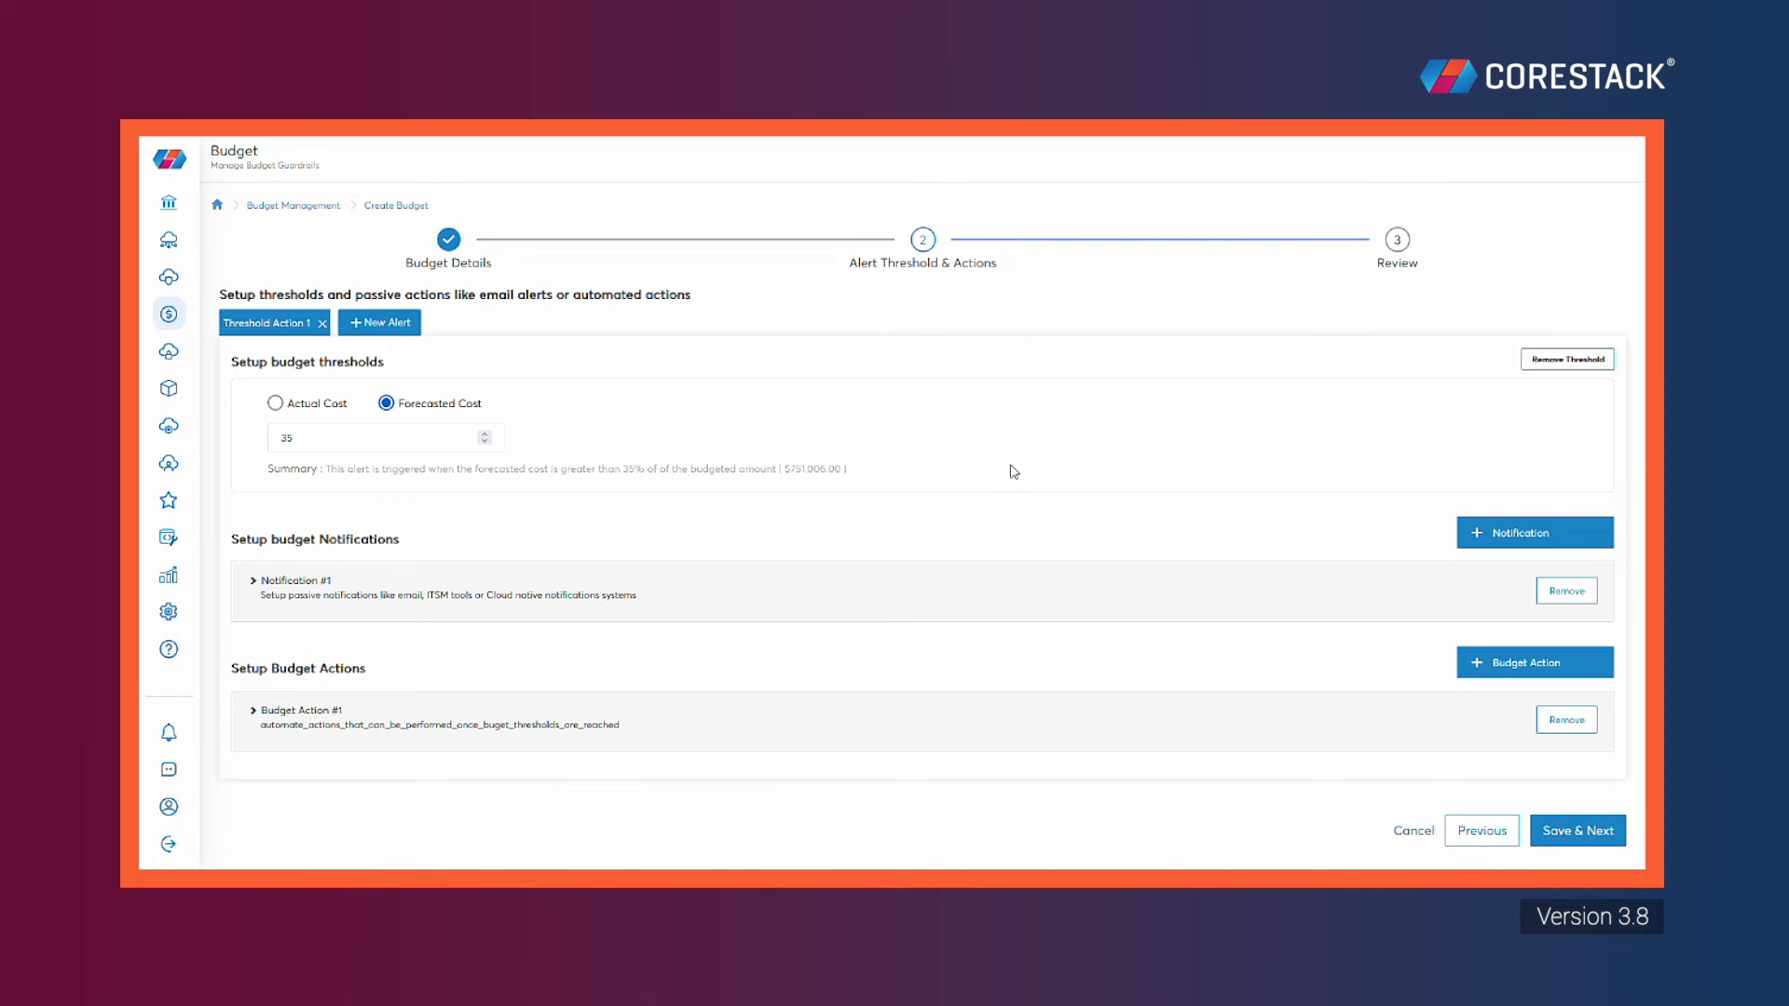
{"action": "scroll", "coordinate": [1009, 487], "scroll_direction": "down", "scroll_amount": 1}
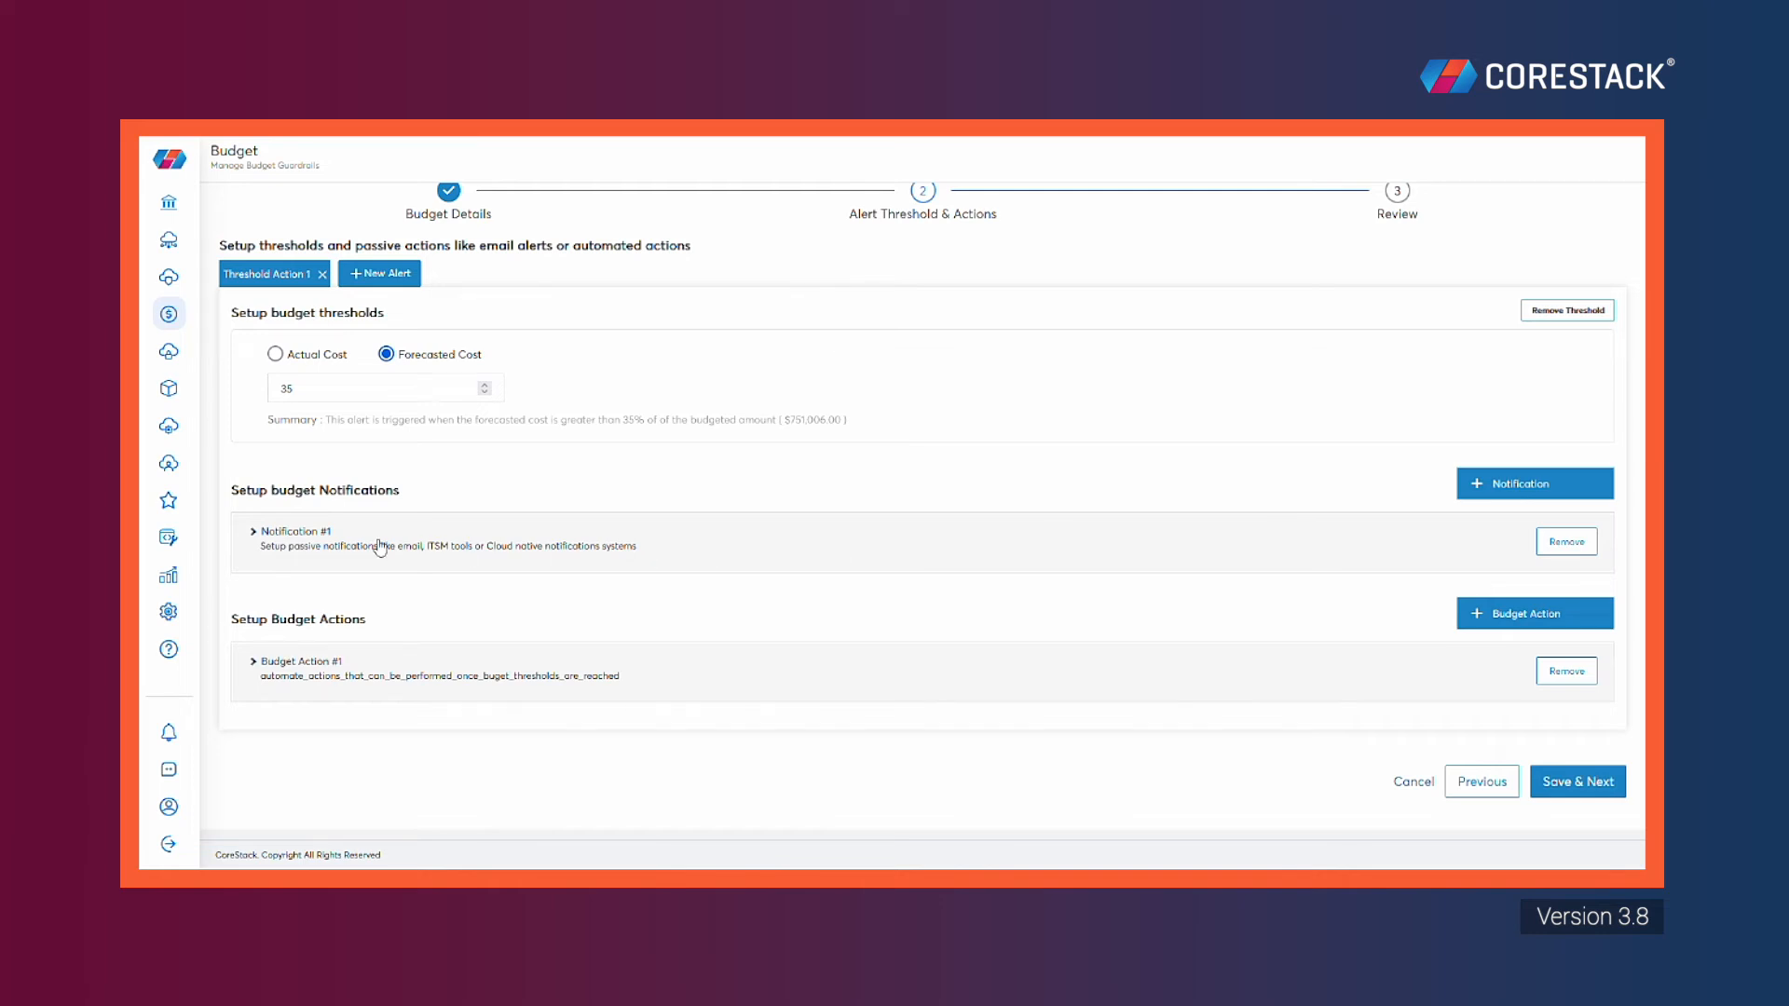
{"action": "left_click", "coordinate": [259, 533]}
Name the notification Demo-notification and add two email recipients
{"action": "scroll", "coordinate": [750, 527], "scroll_direction": "down", "scroll_amount": 2}
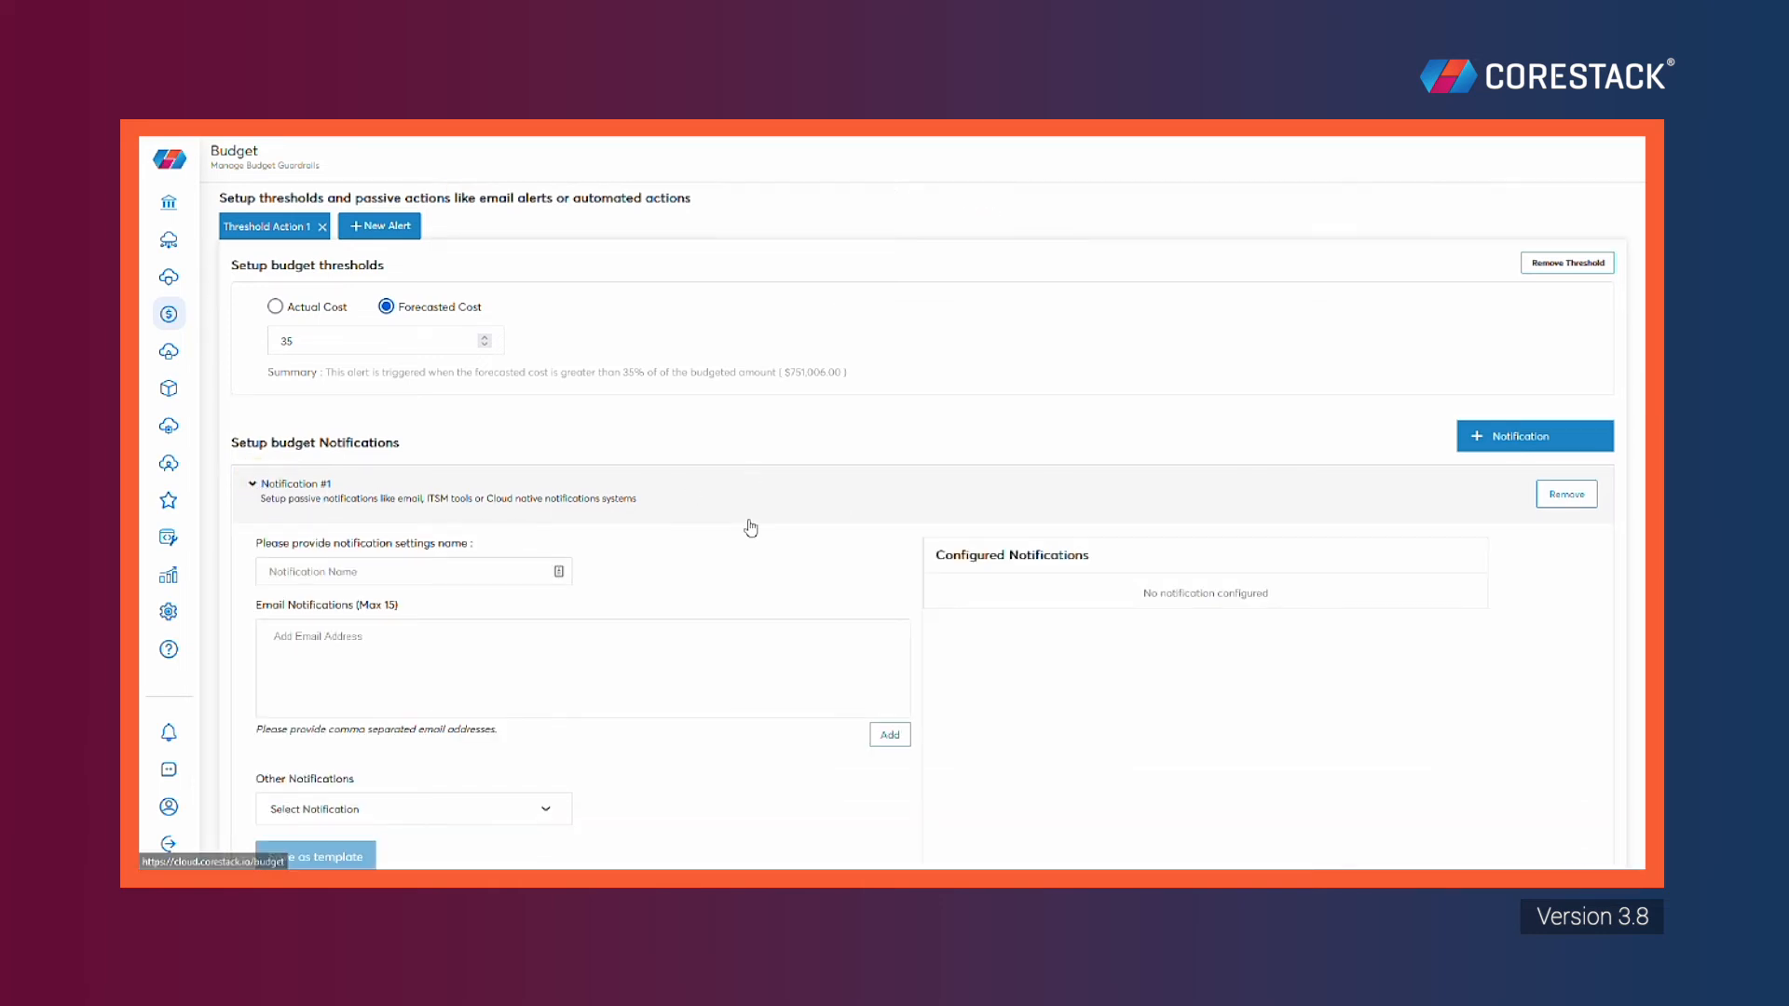
{"action": "left_click", "coordinate": [327, 457]}
{"action": "type", "text": "Demo-notification"}
{"action": "left_click", "coordinate": [501, 540]}
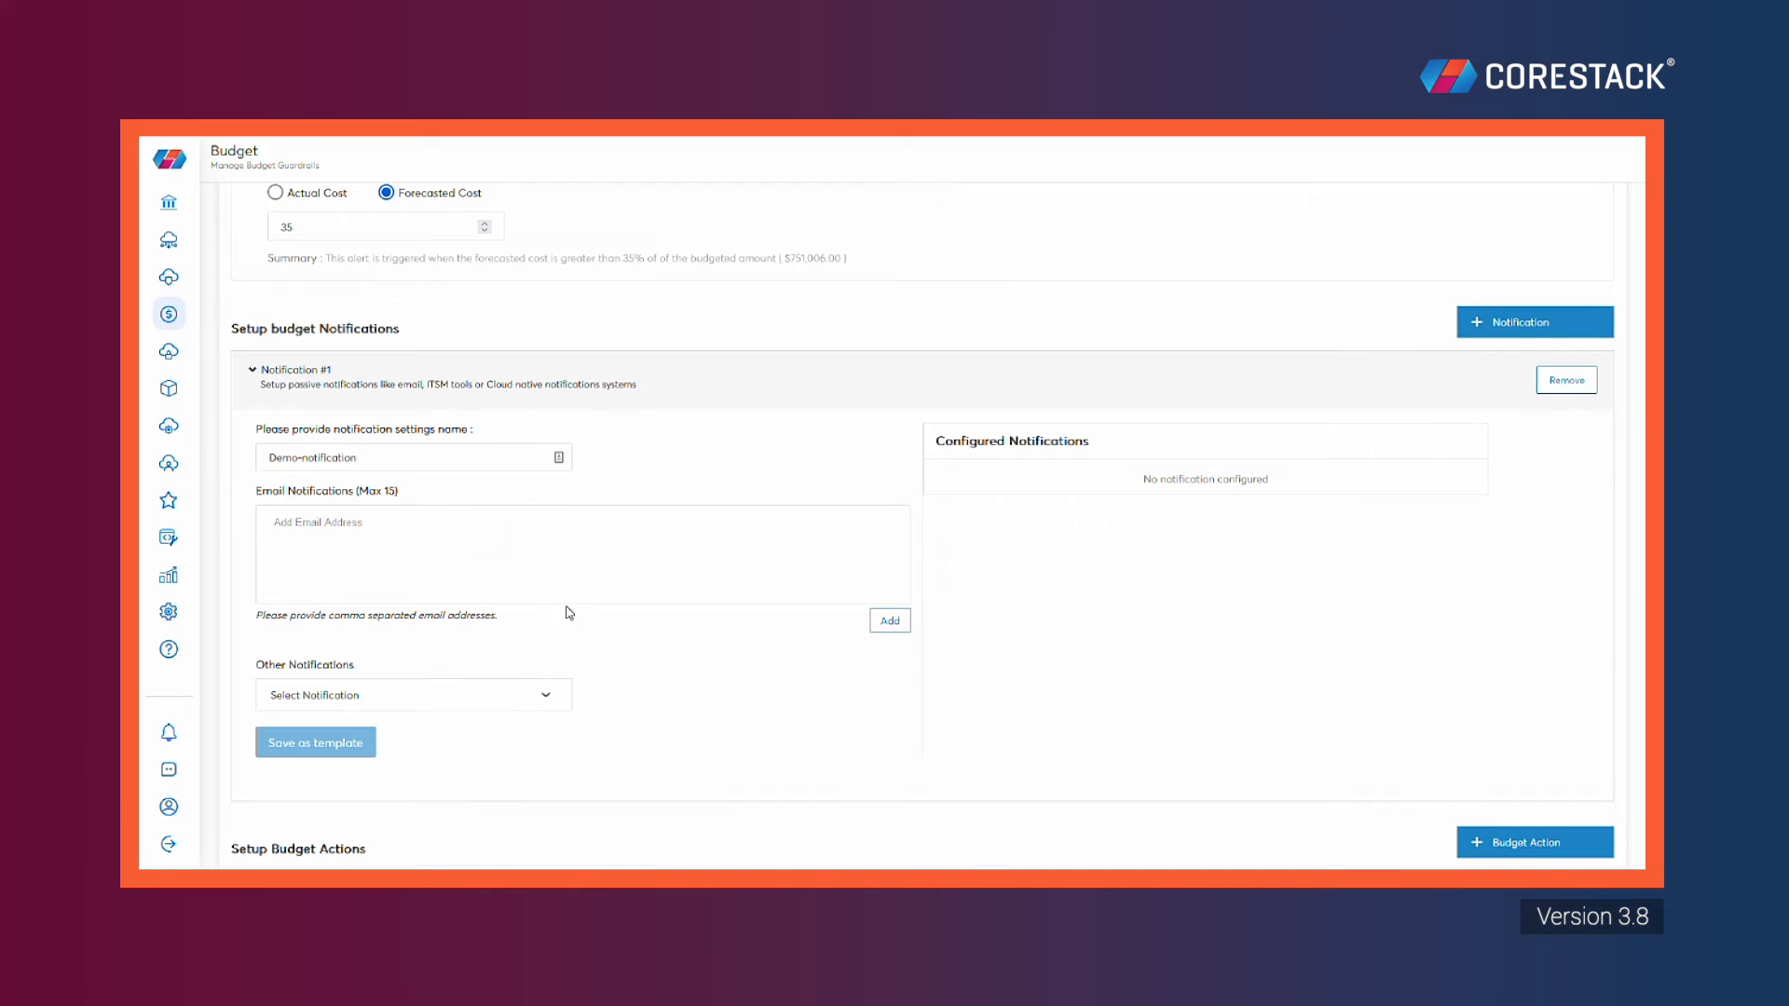
{"action": "type", "text": "demo@email.com"}
{"action": "key", "text": "Return"}
{"action": "type", "text": "demo2@email."}
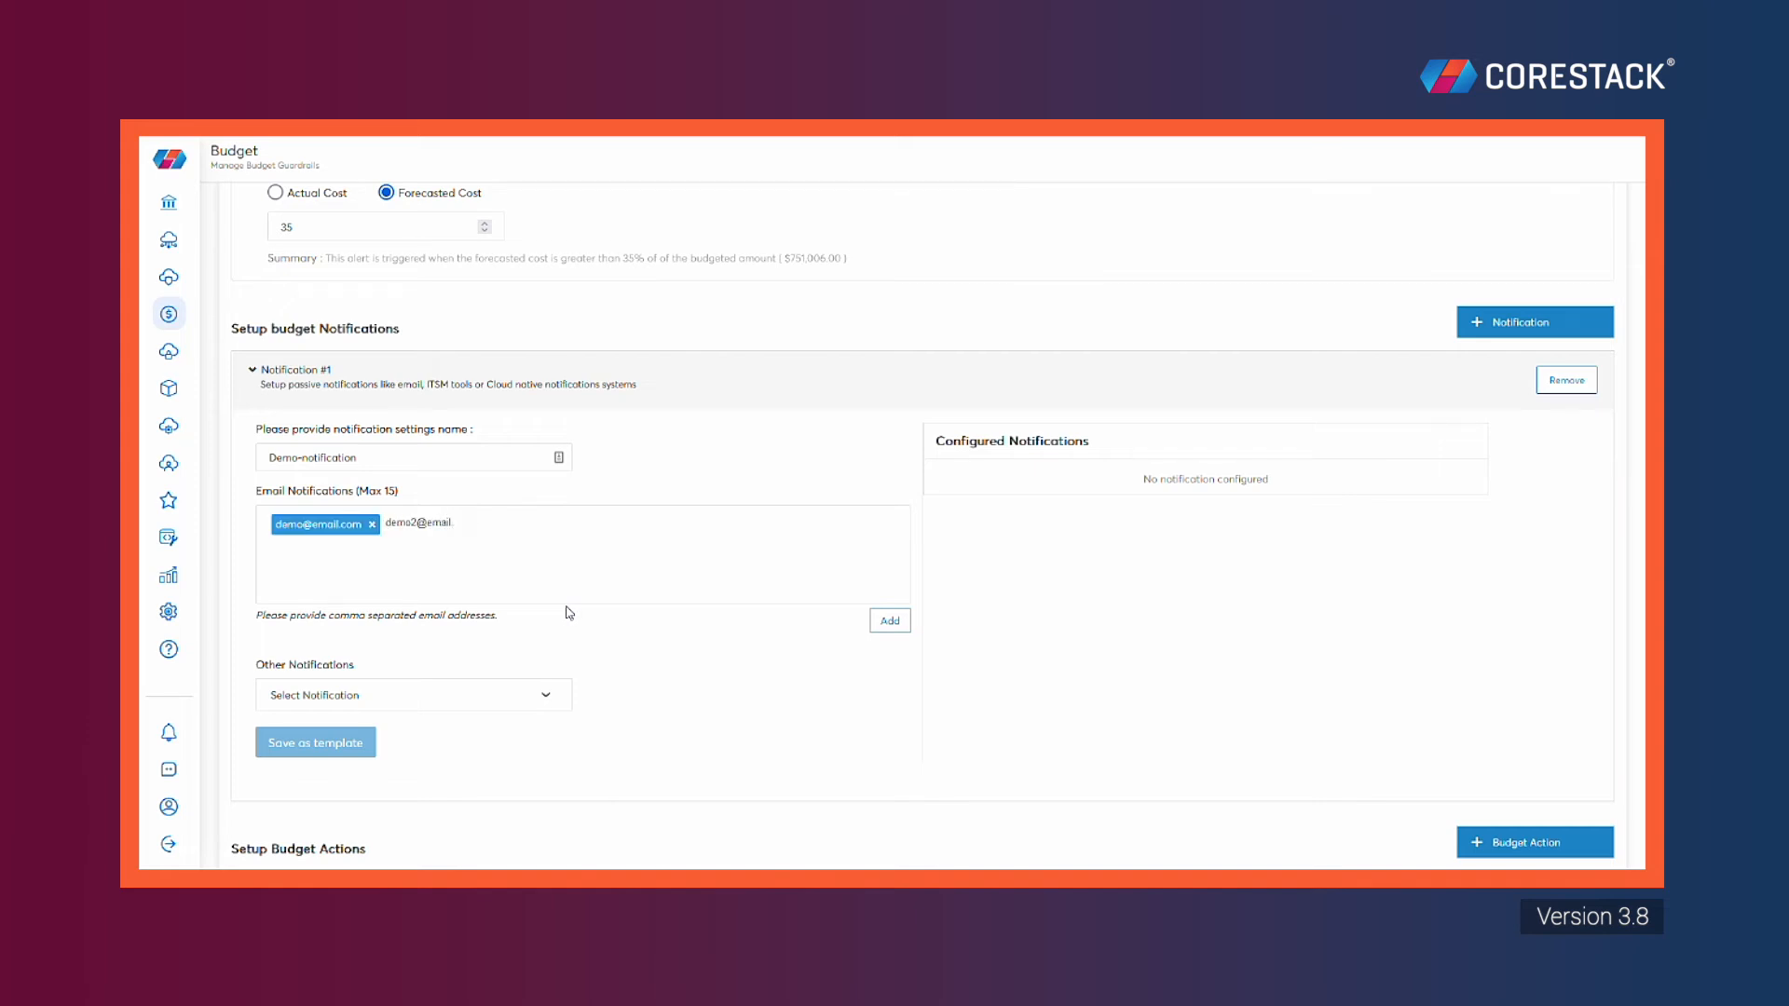
{"action": "type", "text": "com"}
{"action": "key", "text": "Return"}
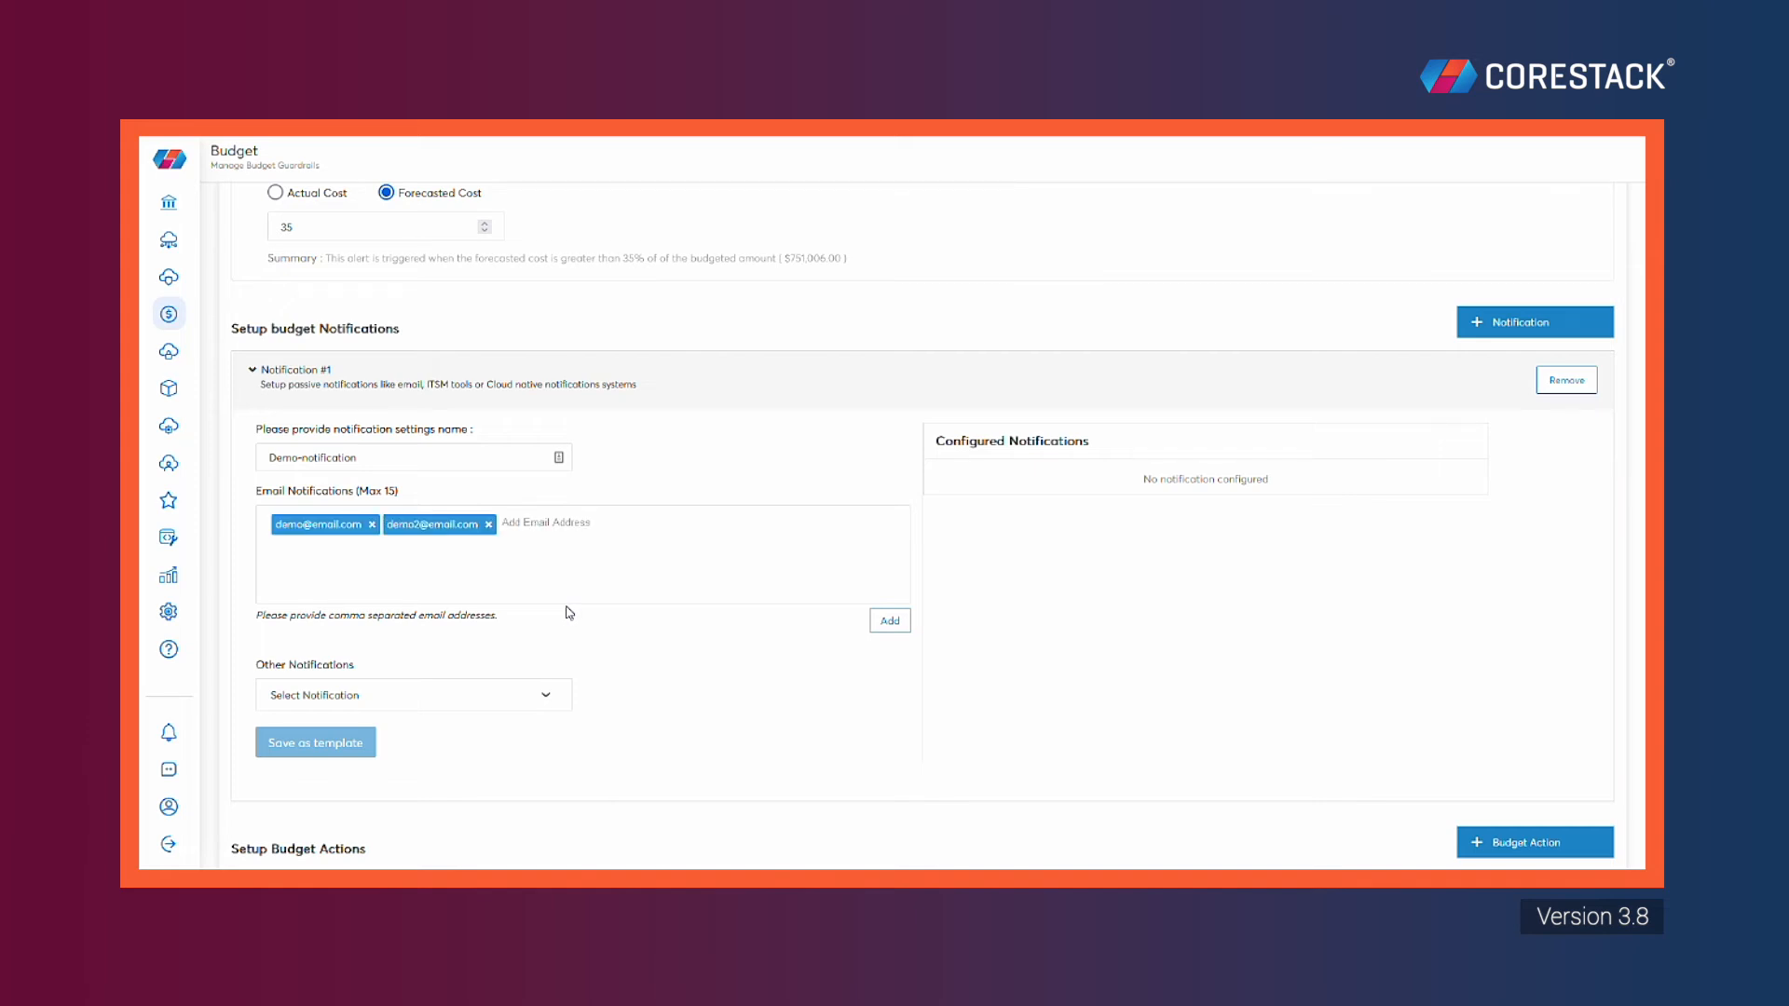
{"action": "left_click", "coordinate": [899, 626]}
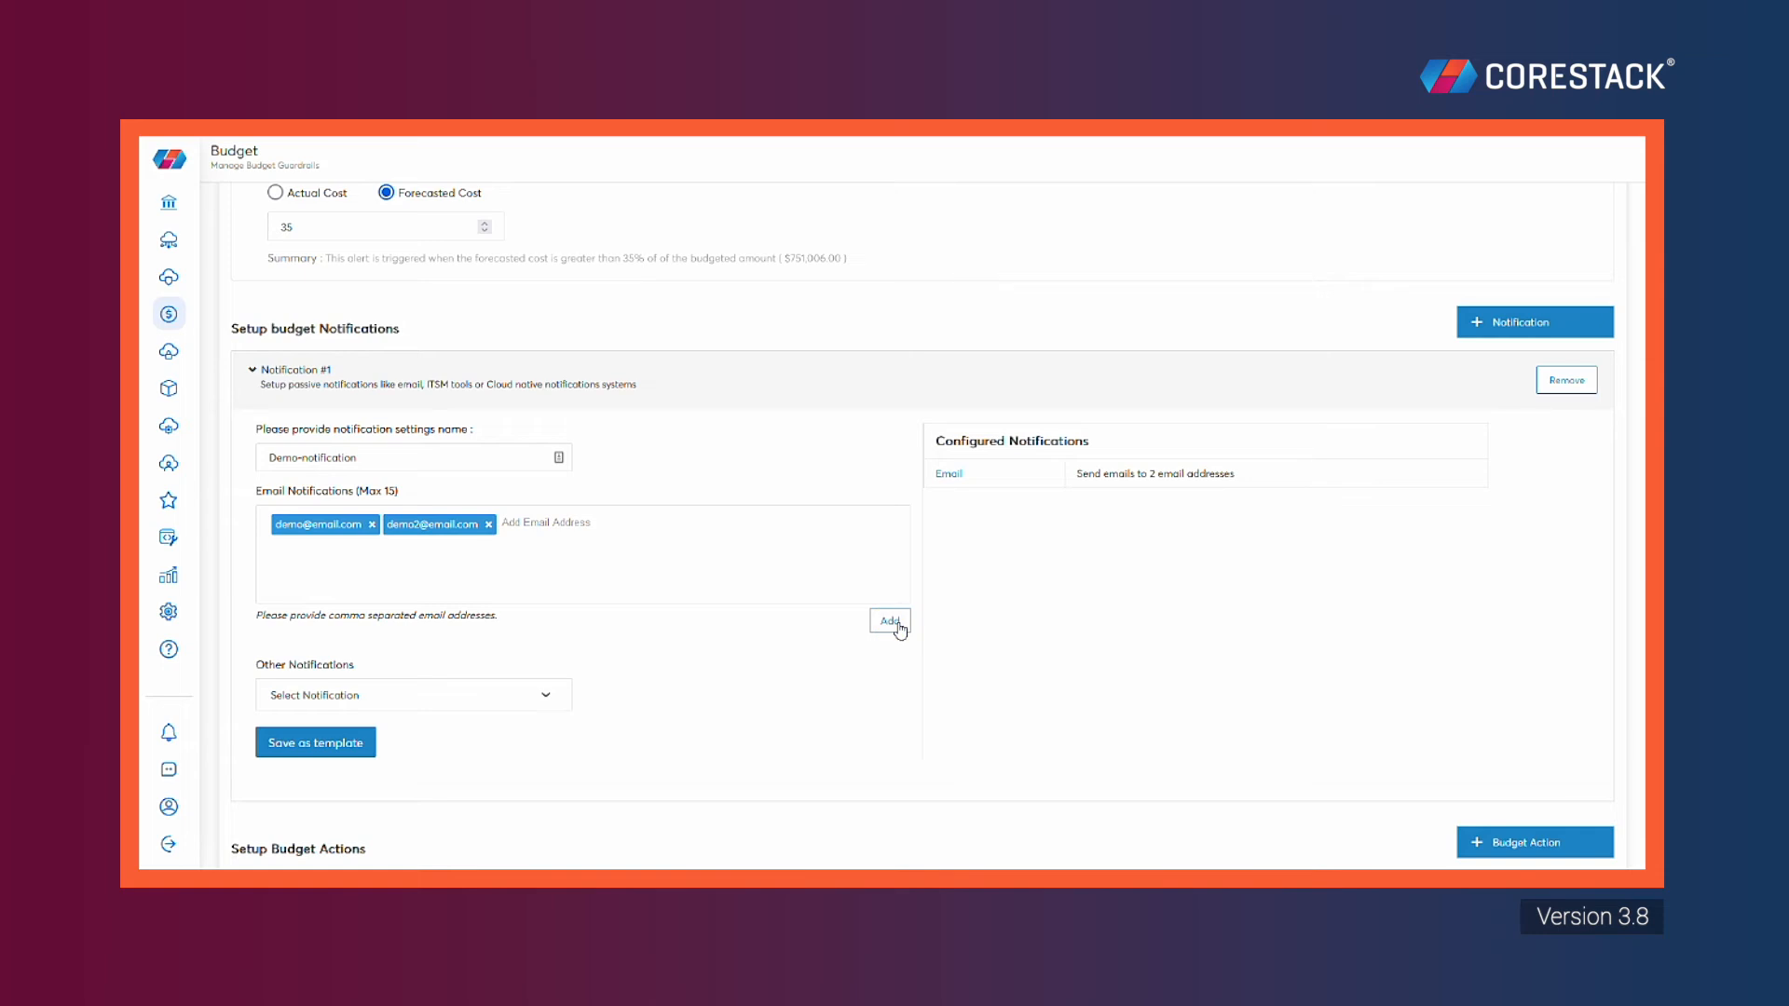
Add a JIRA_Datacenter_Jun_2022 ITSM alert and save the notification as a template
{"action": "left_click", "coordinate": [532, 698]}
{"action": "left_click", "coordinate": [513, 765]}
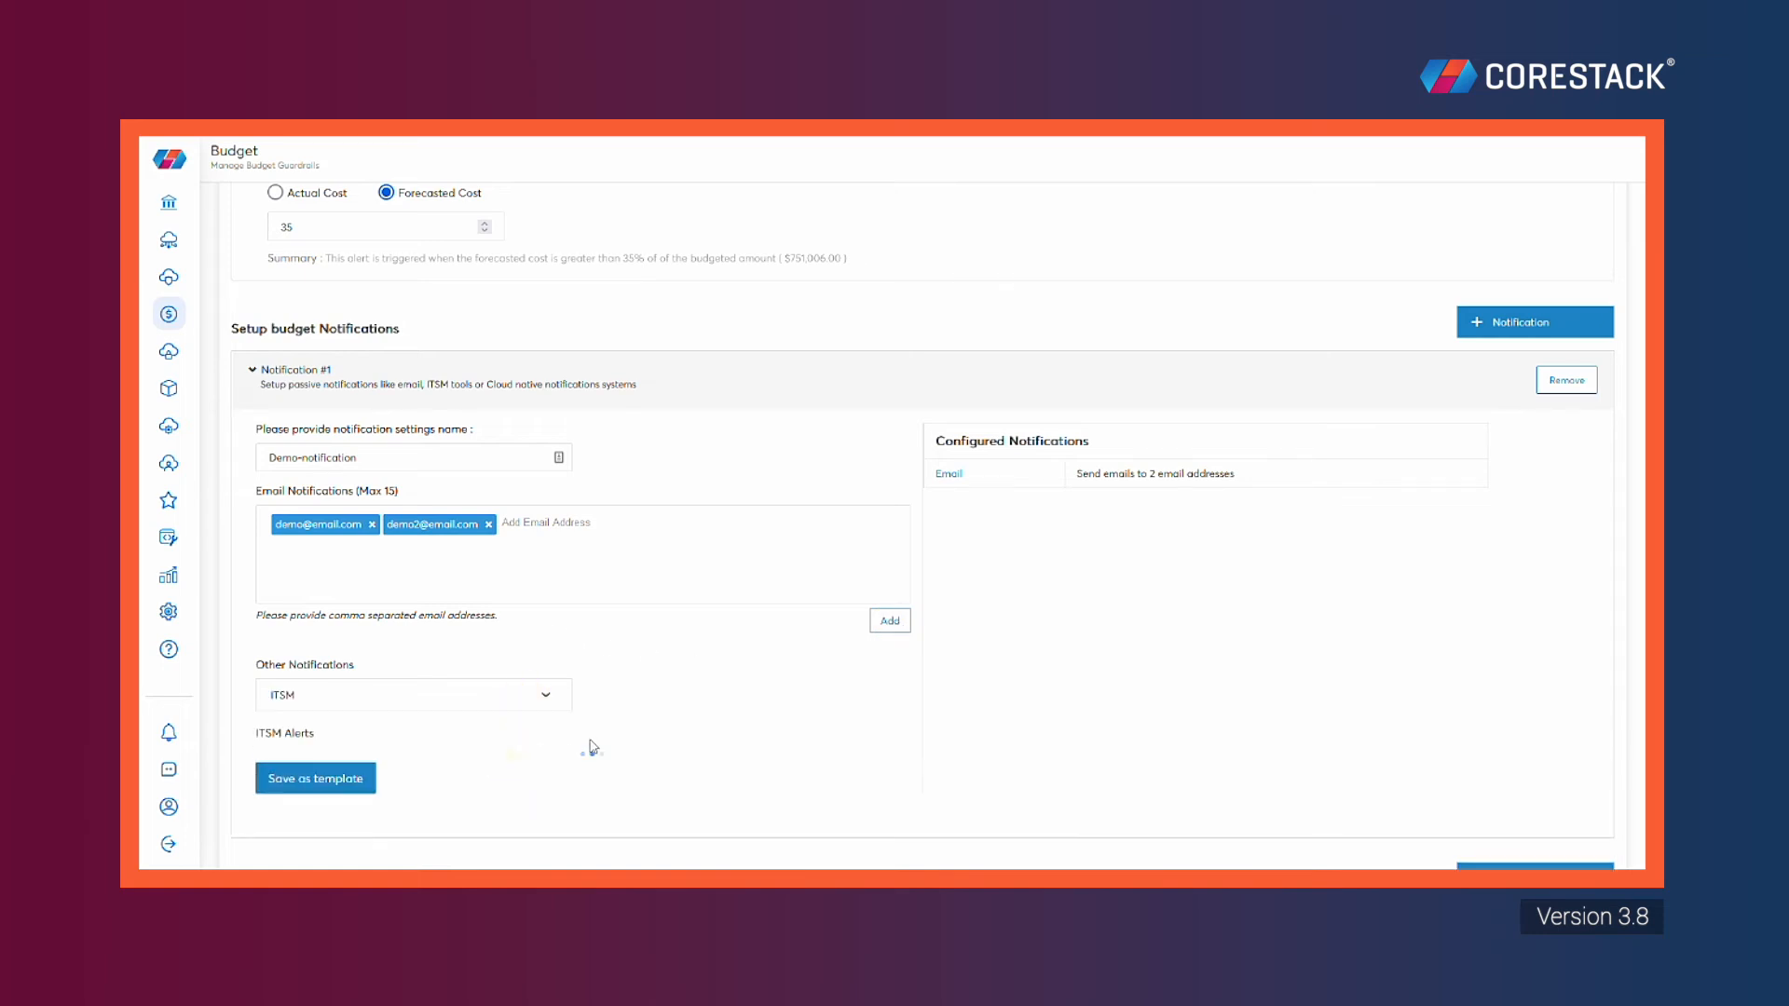
{"action": "scroll", "coordinate": [606, 653], "scroll_direction": "down", "scroll_amount": 2}
{"action": "left_click", "coordinate": [519, 604]}
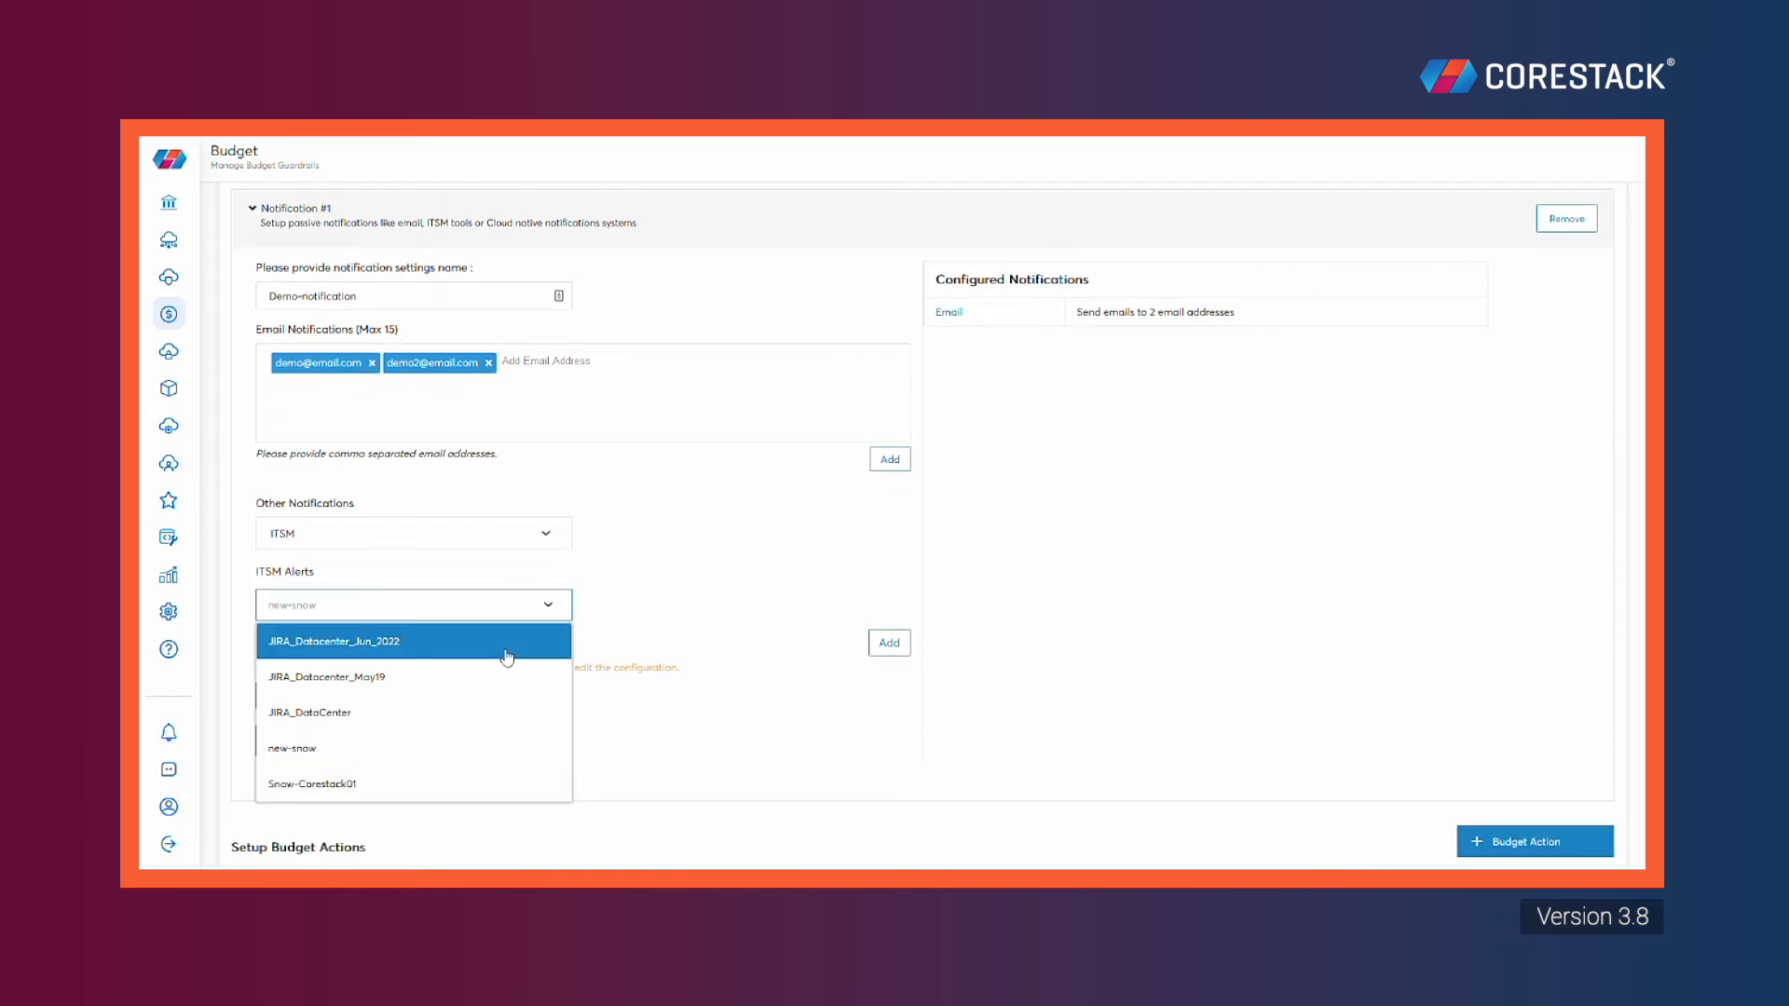
{"action": "left_click", "coordinate": [507, 657]}
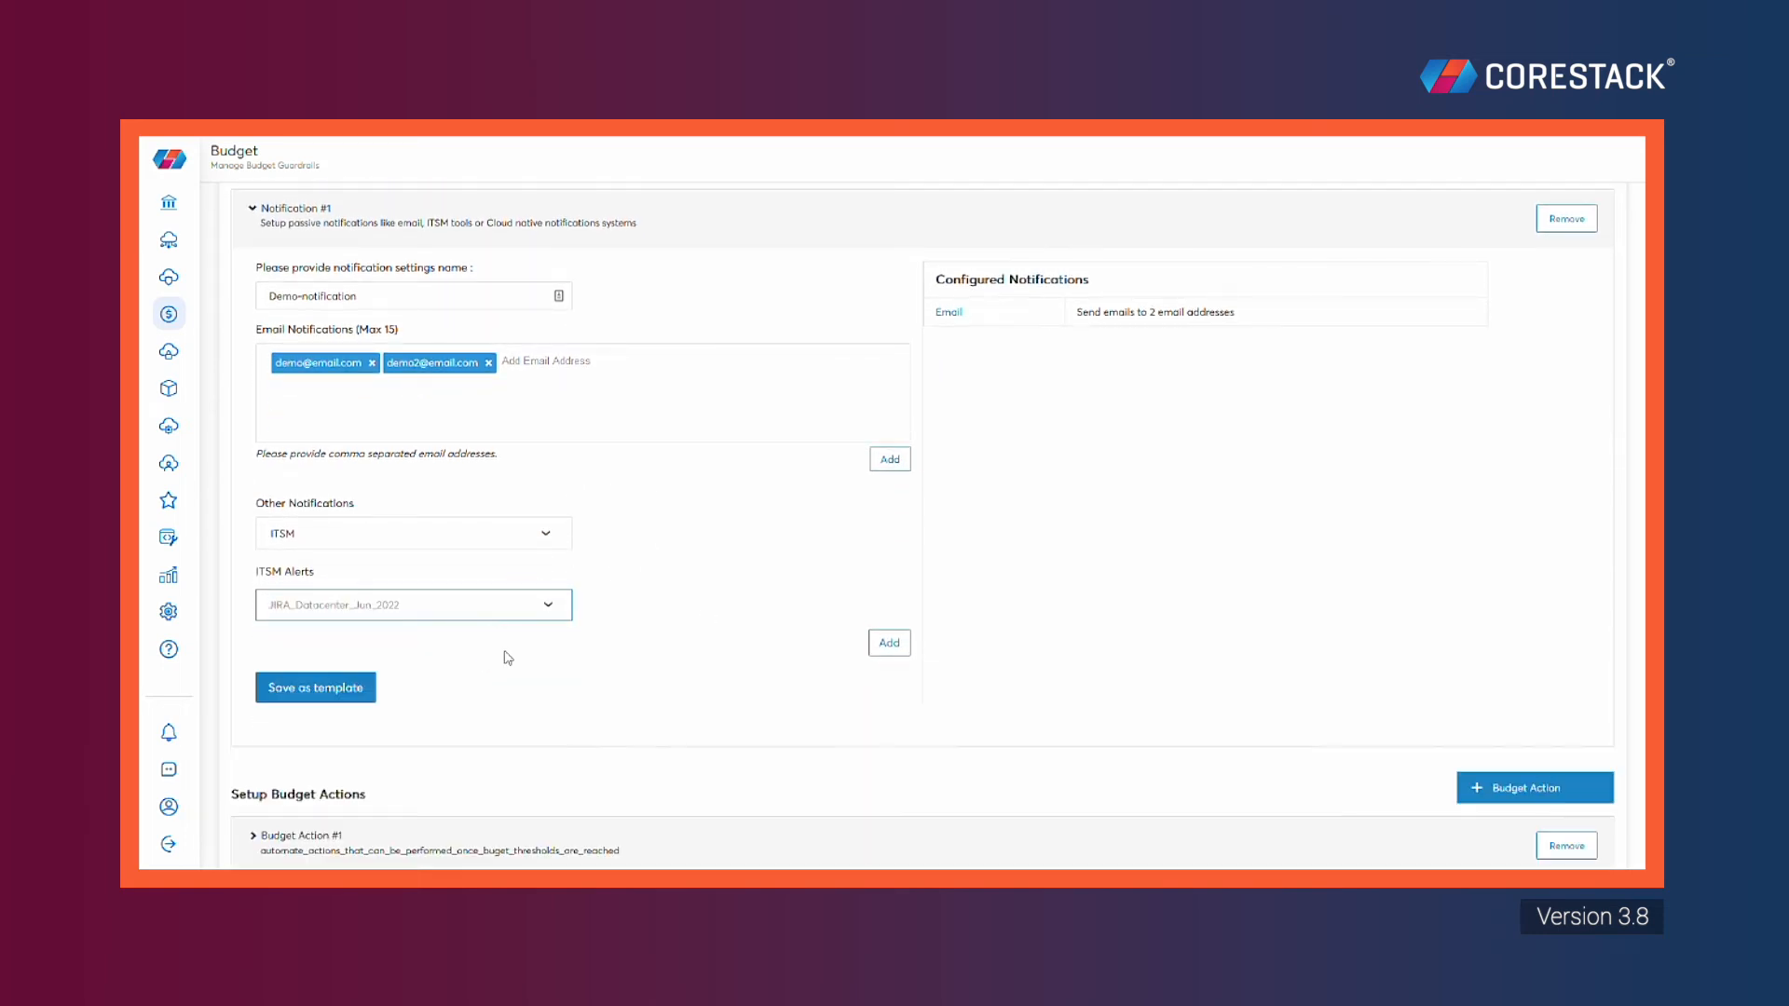
{"action": "left_click", "coordinate": [890, 643]}
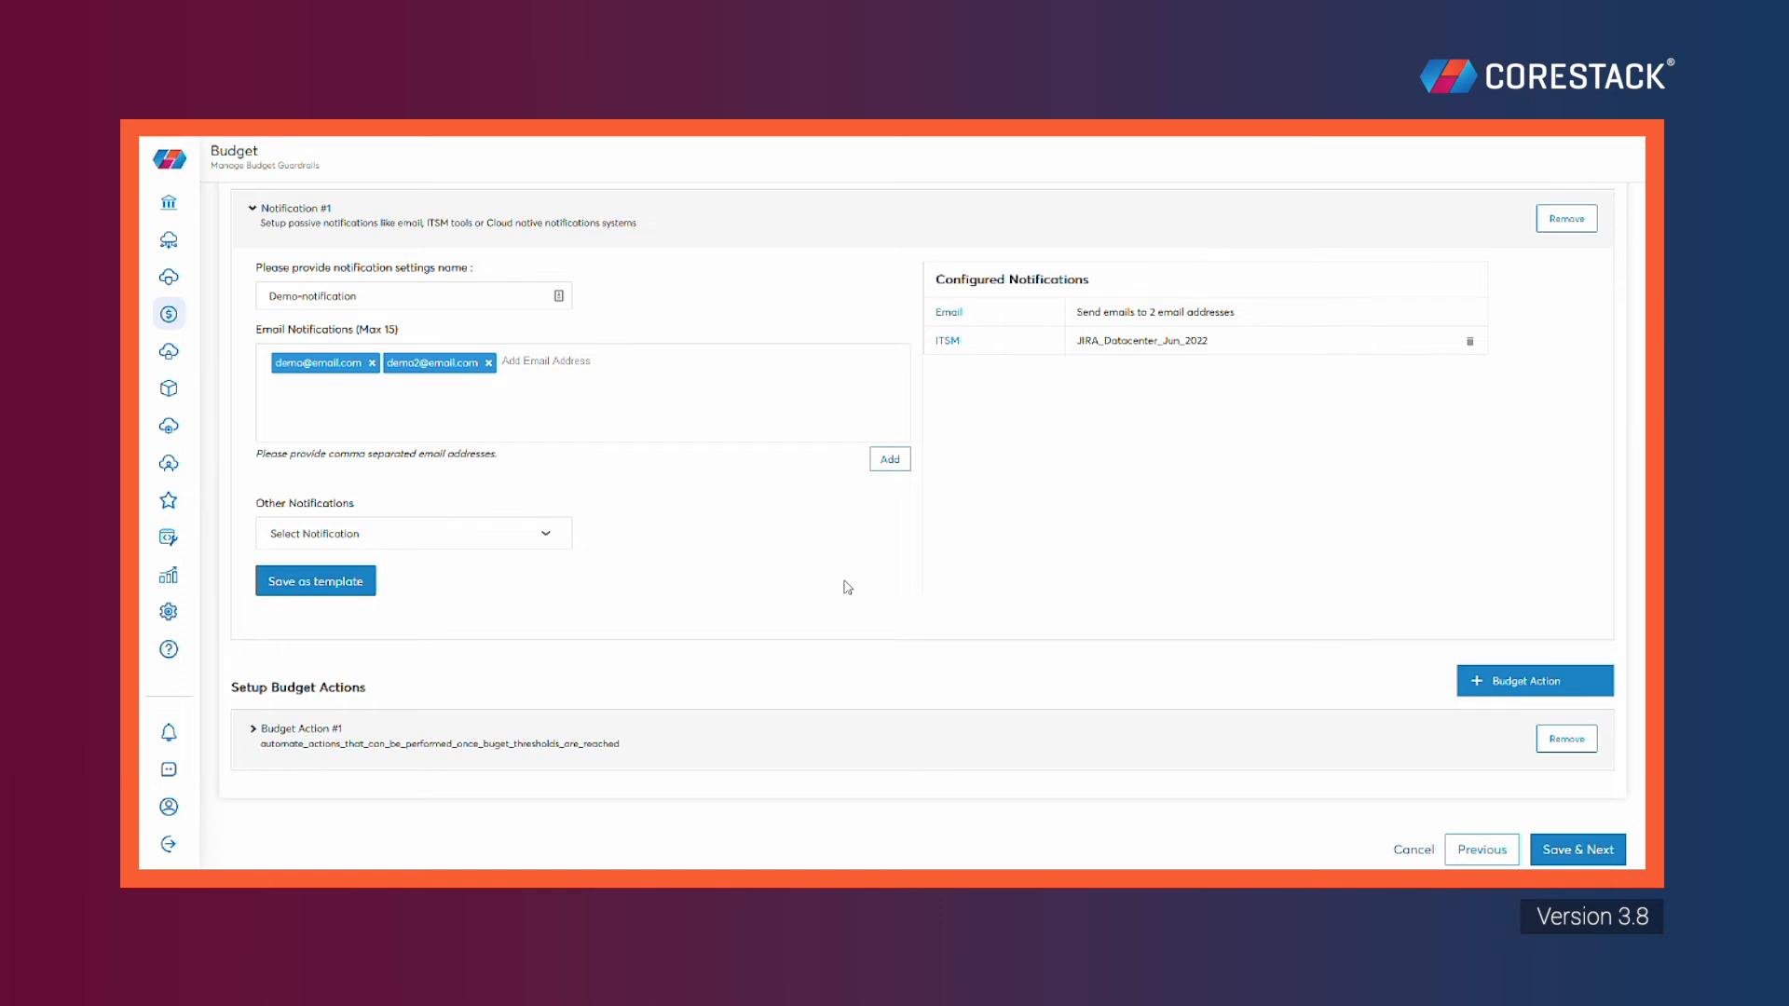
{"action": "left_click", "coordinate": [317, 587]}
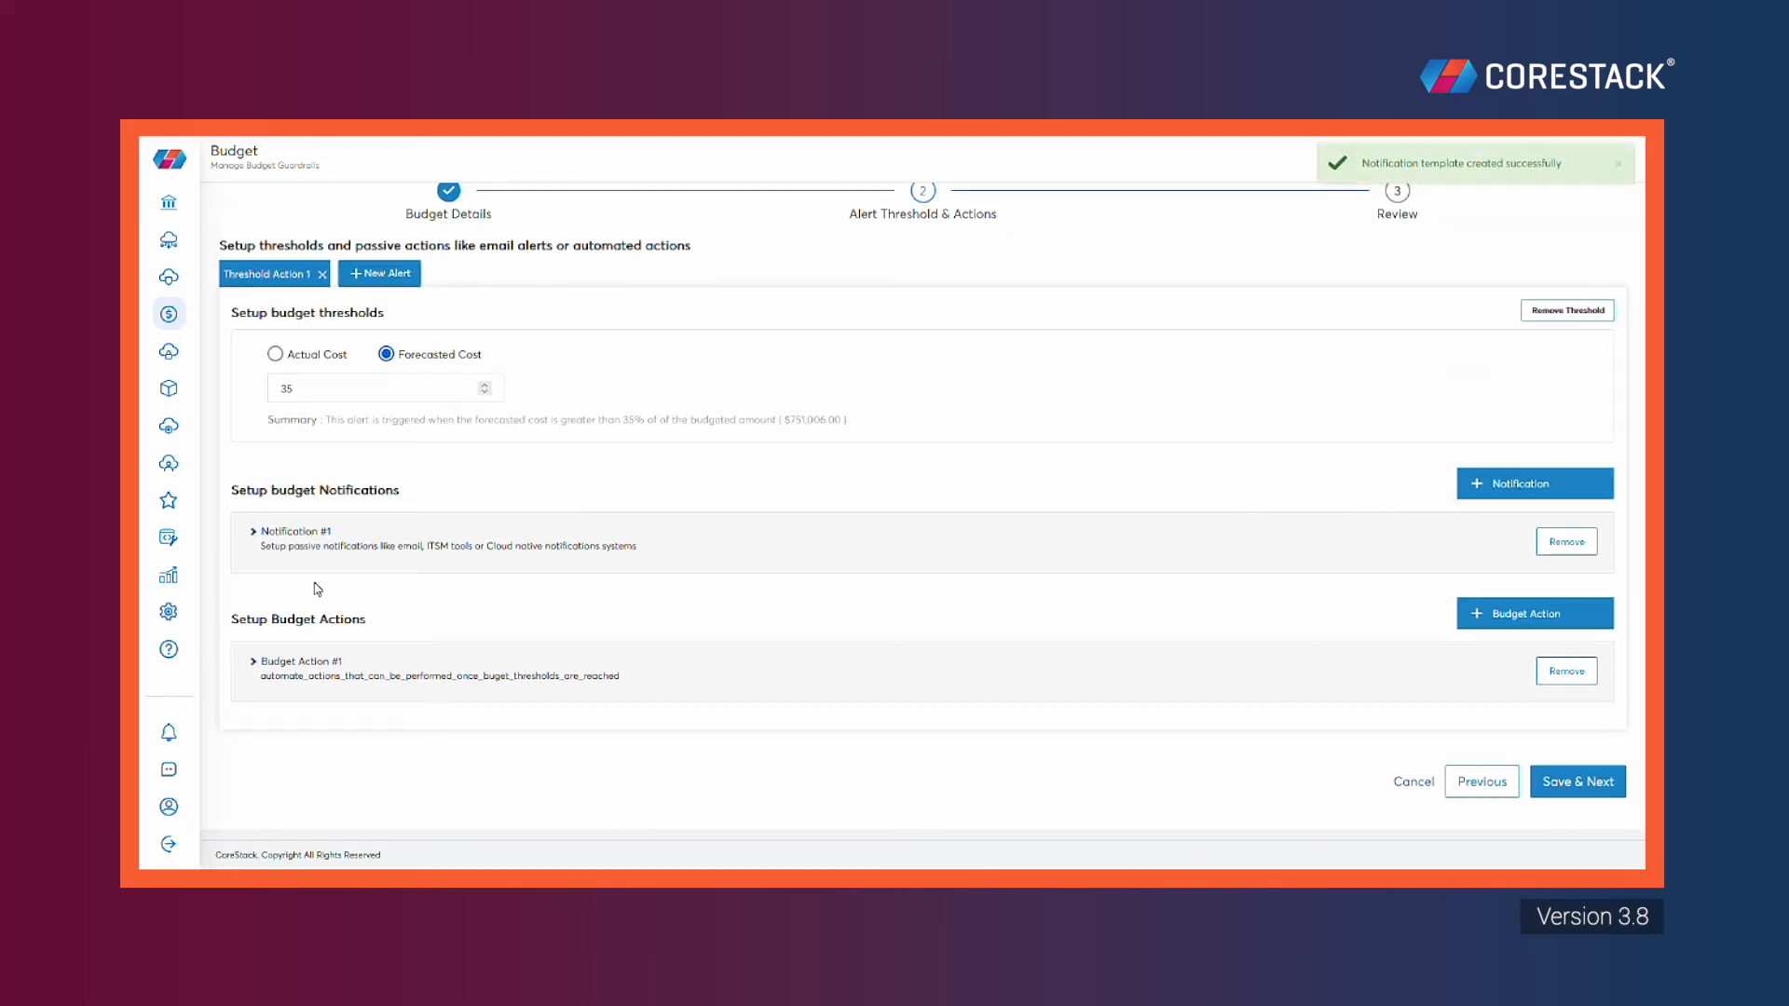
Check that the saved template appears in the notification templates list
{"action": "left_click", "coordinate": [298, 537]}
{"action": "scroll", "coordinate": [811, 587], "scroll_direction": "down", "scroll_amount": 1}
{"action": "scroll", "coordinate": [818, 598], "scroll_direction": "down", "scroll_amount": 2}
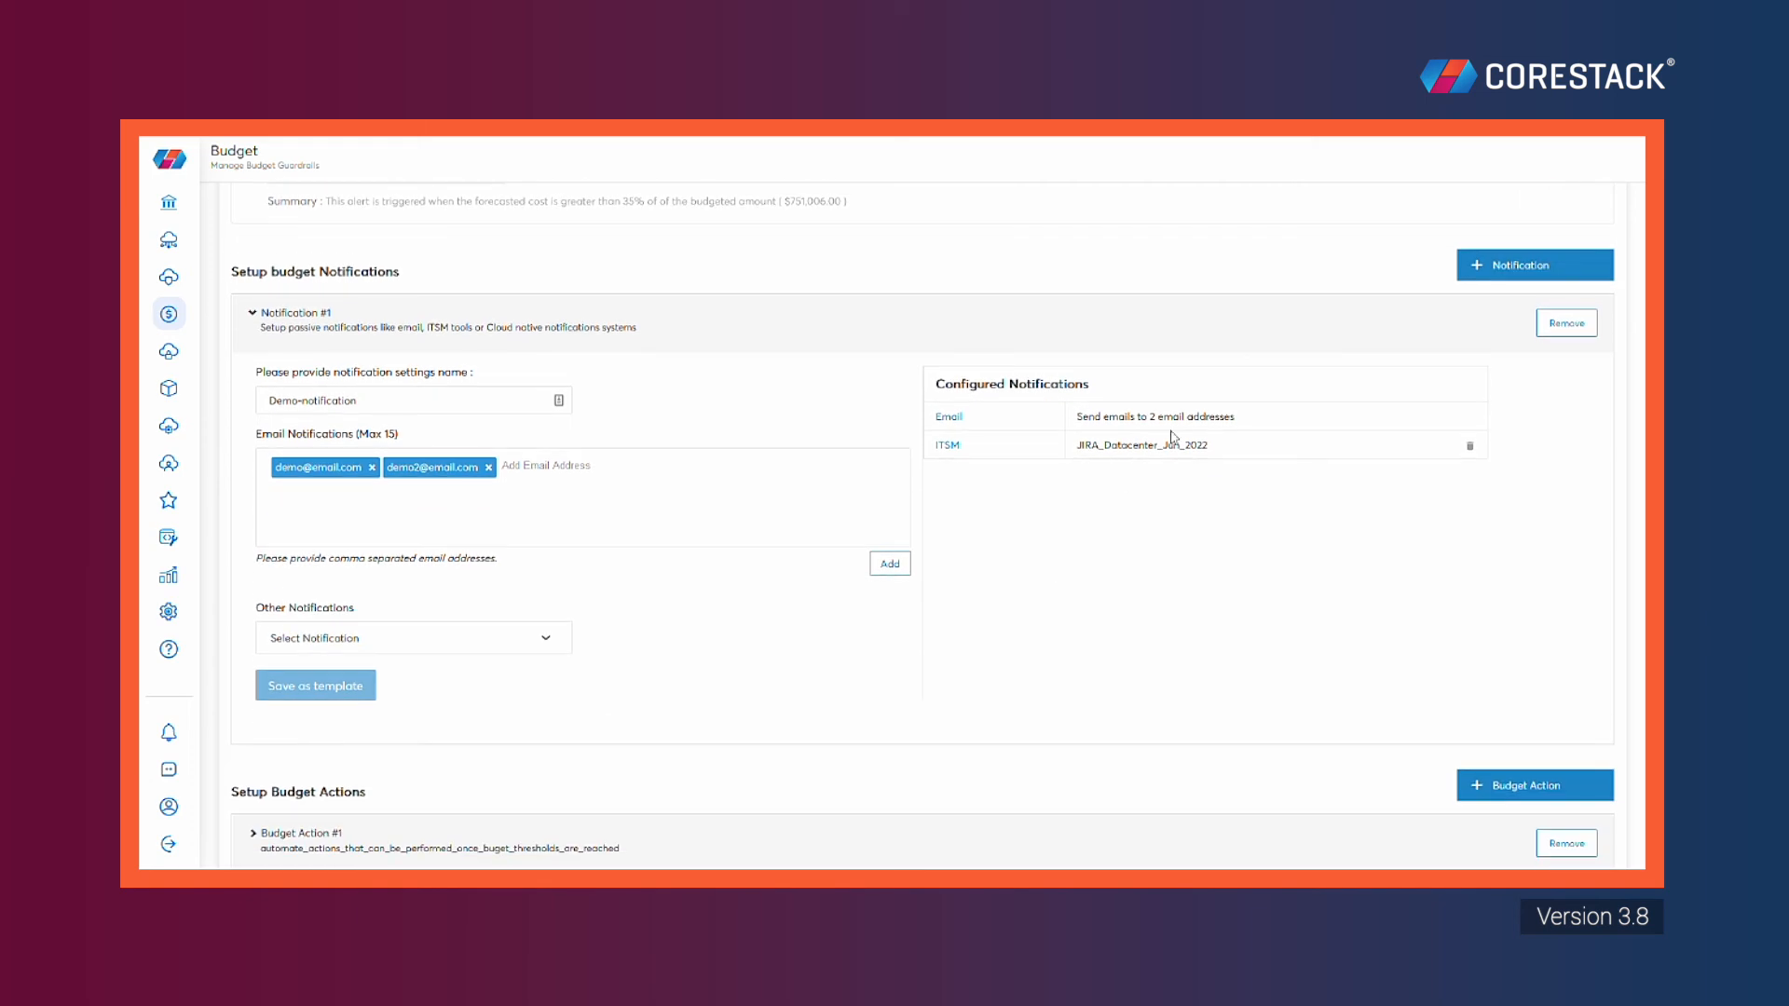
{"action": "left_click", "coordinate": [1509, 266]}
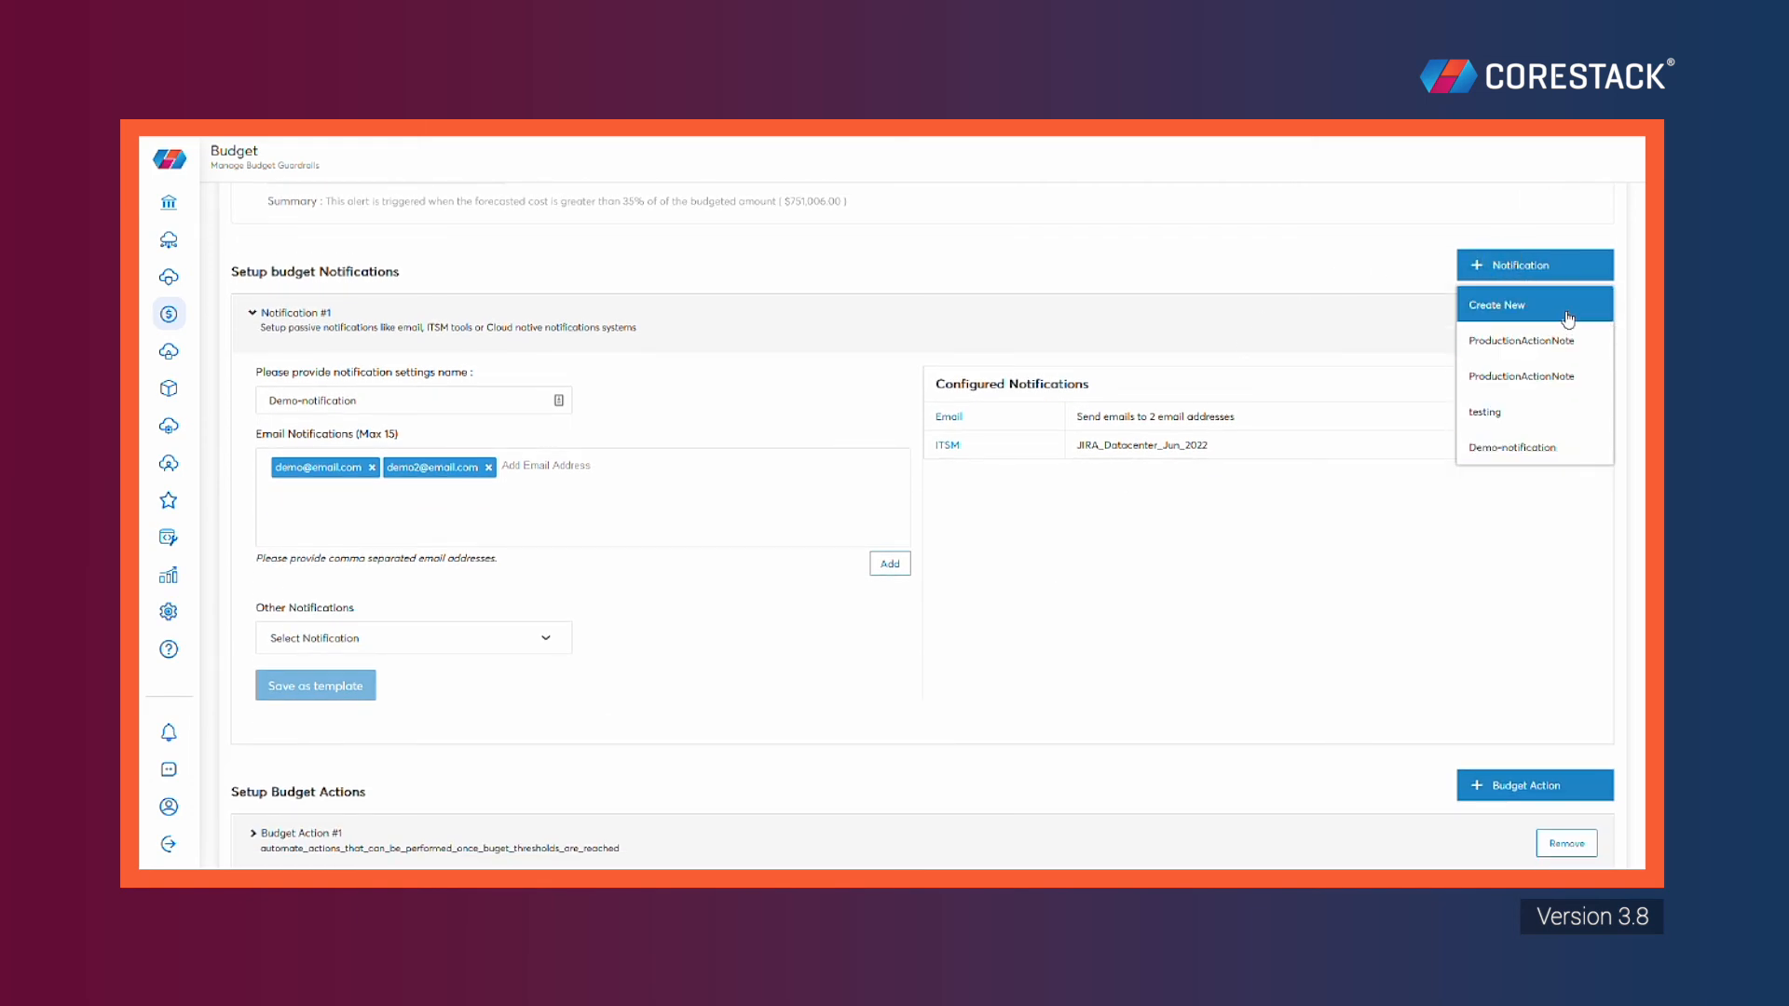
{"action": "left_click", "coordinate": [1338, 551]}
{"action": "scroll", "coordinate": [958, 559], "scroll_direction": "down", "scroll_amount": 2}
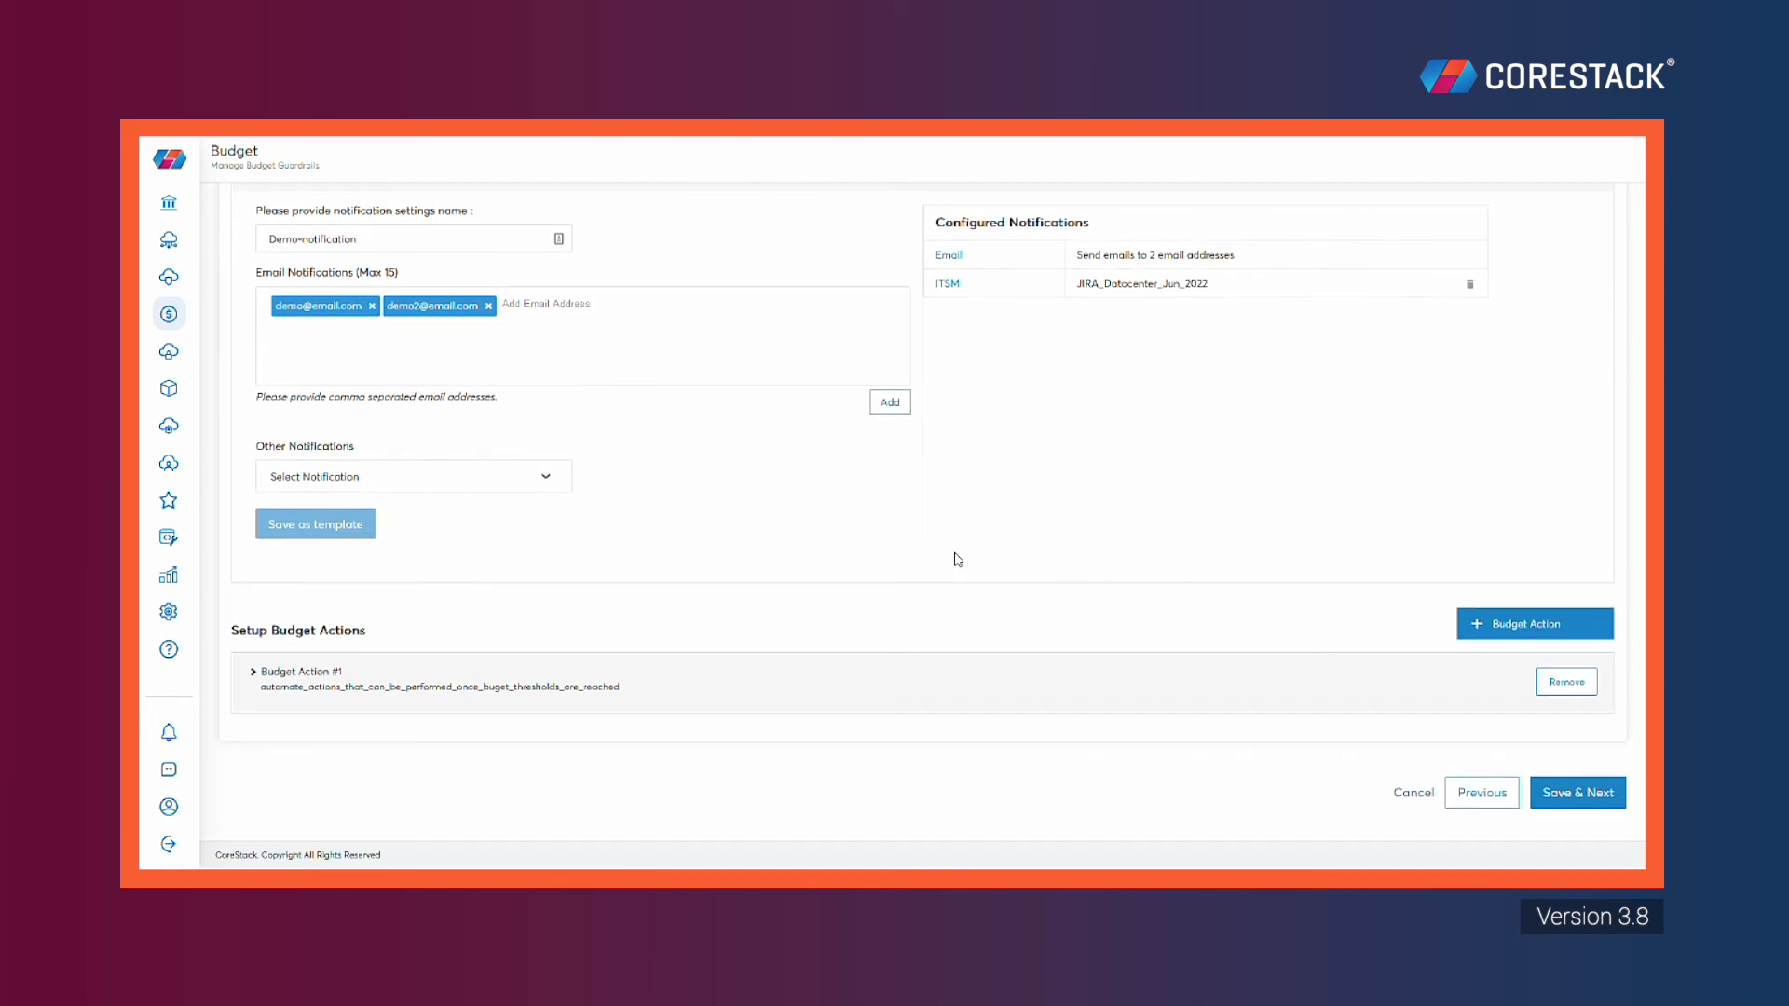
{"action": "left_click", "coordinate": [253, 674]}
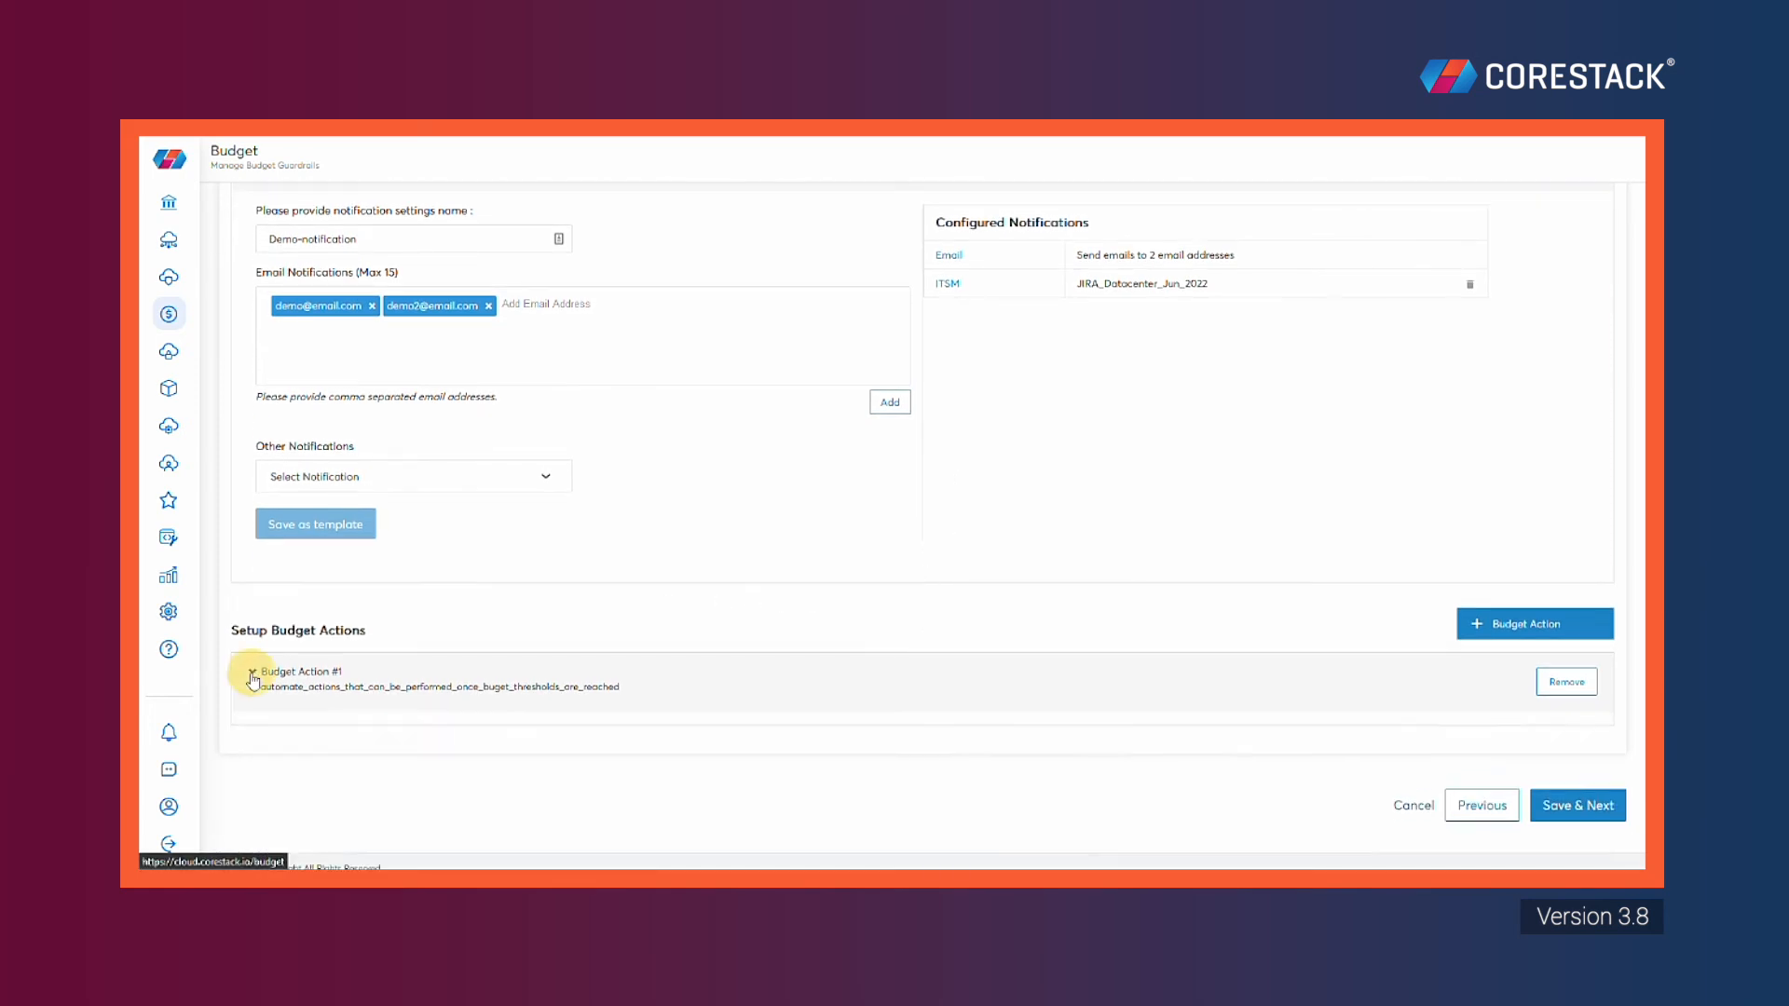
Name the budget action Demo-budget-action and set it to Stop Instance
{"action": "scroll", "coordinate": [847, 595], "scroll_direction": "down", "scroll_amount": 4}
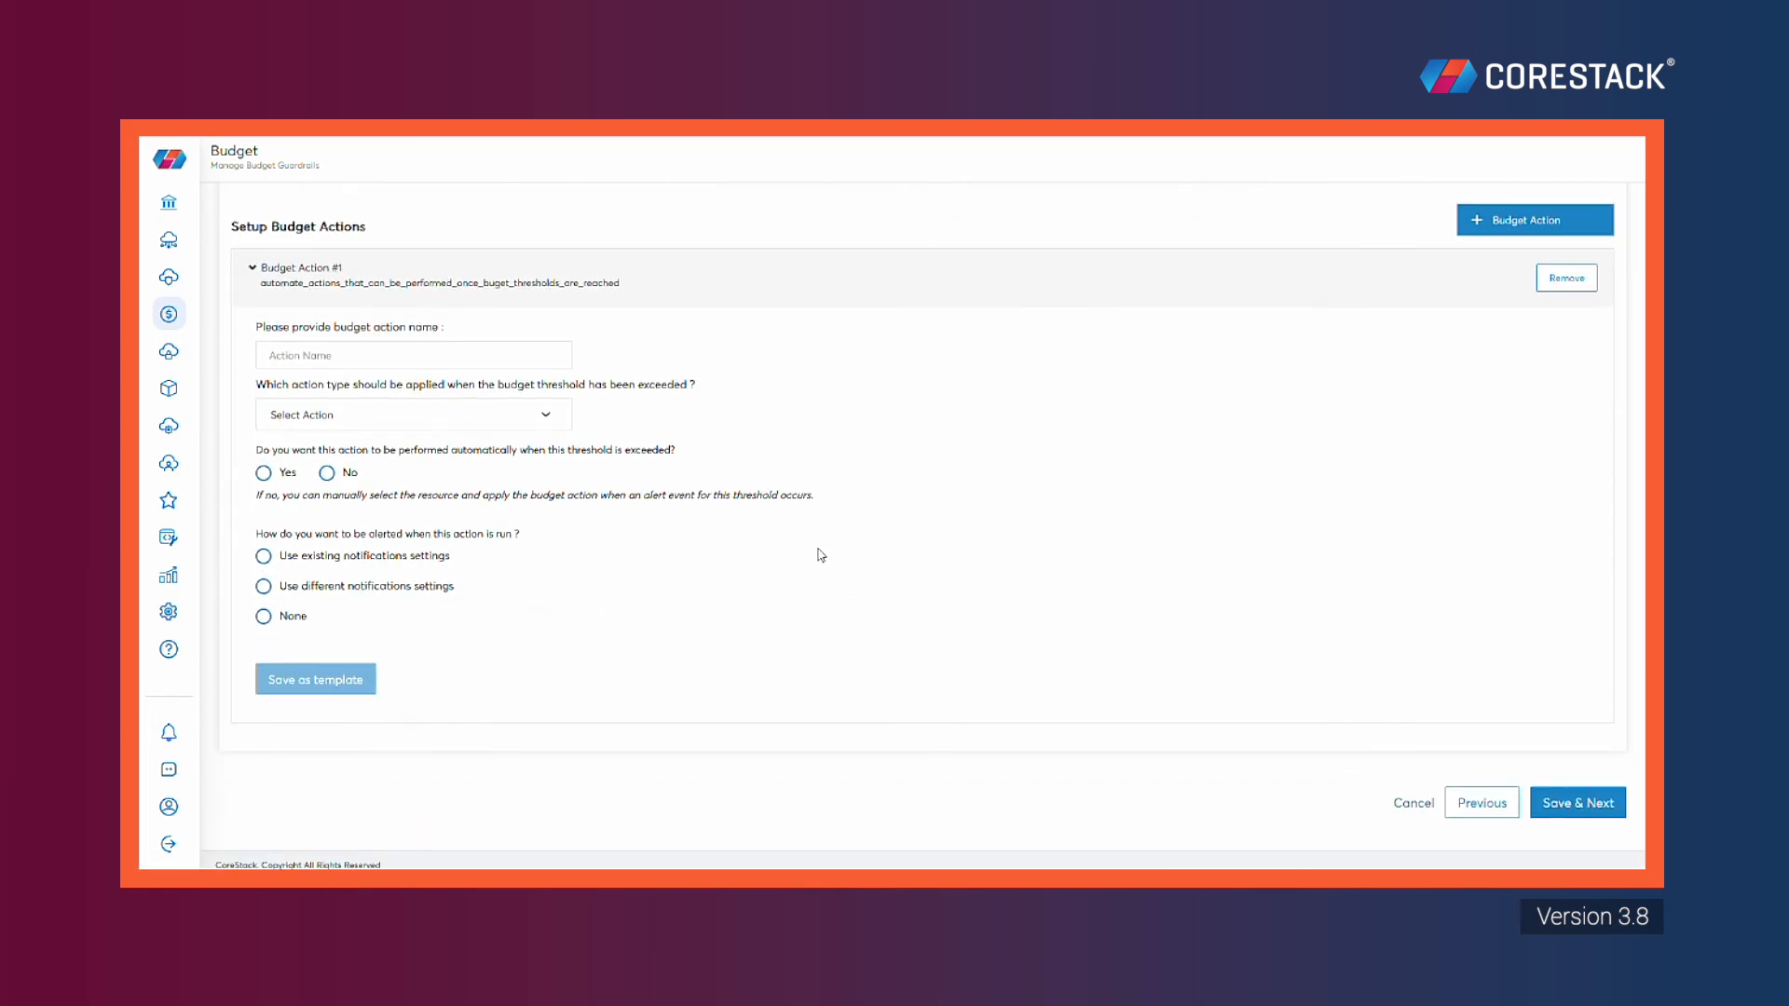
{"action": "left_click", "coordinate": [367, 355]}
{"action": "type", "text": "Demo-budget-action"}
{"action": "left_click", "coordinate": [540, 418]}
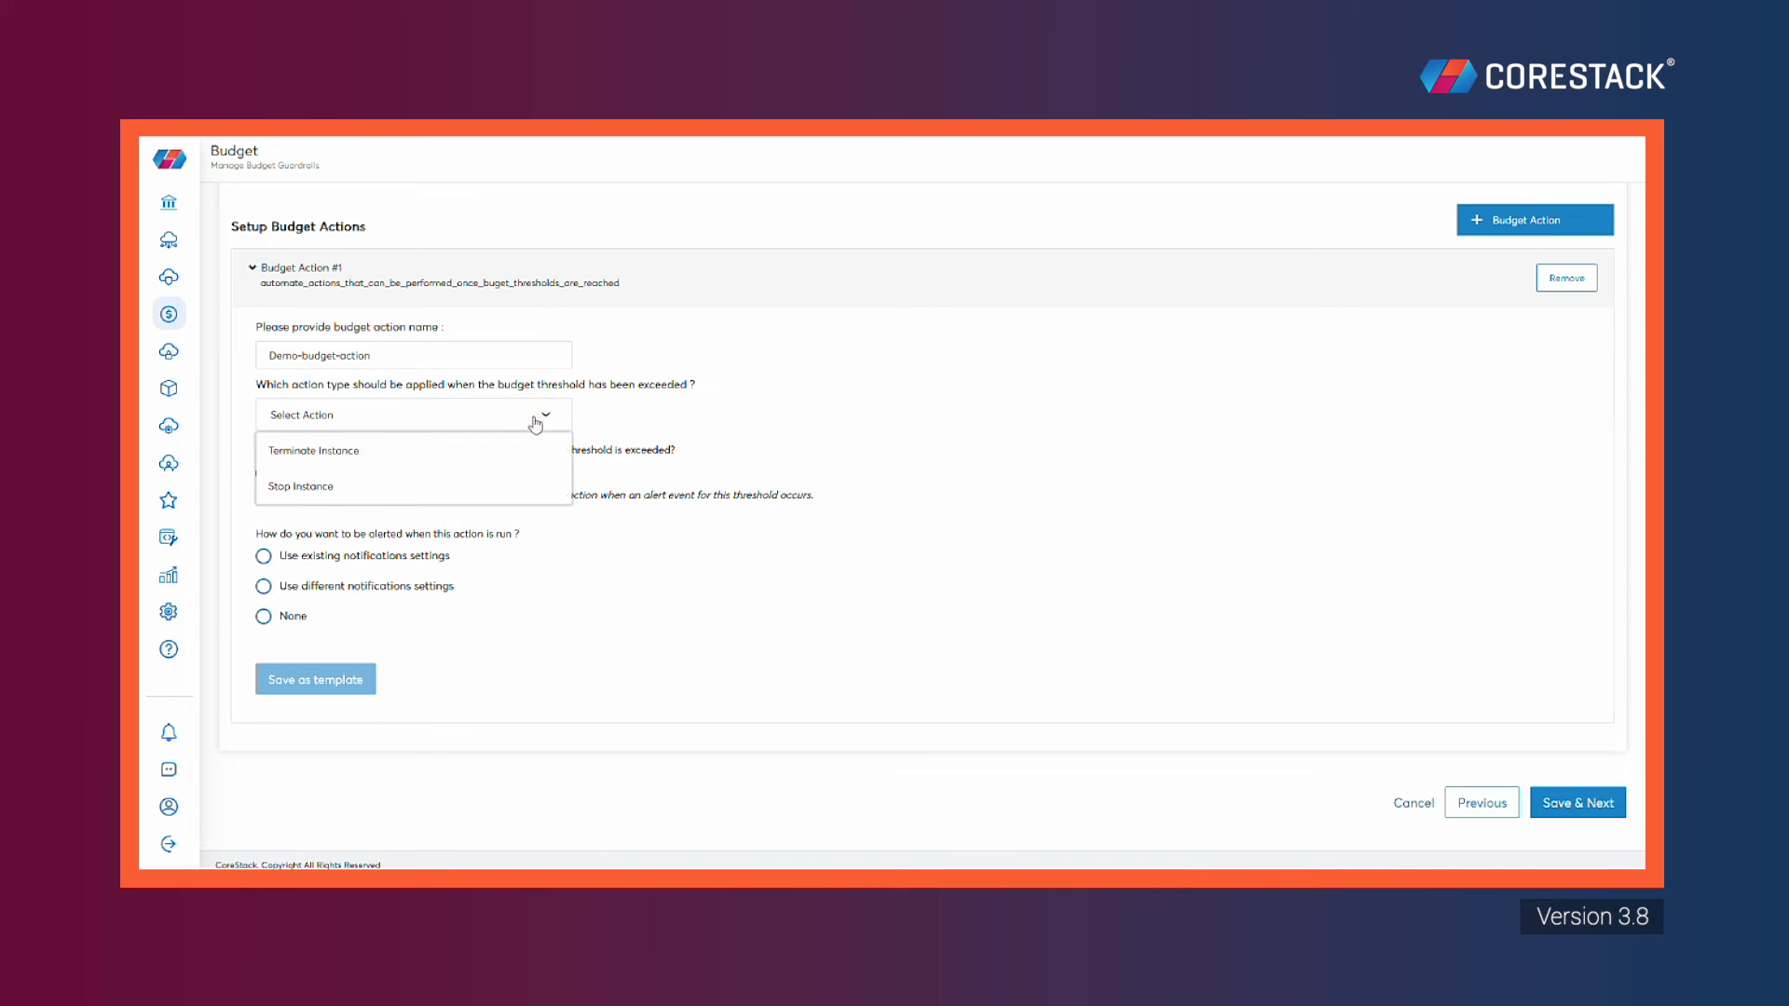
{"action": "left_click", "coordinate": [416, 492]}
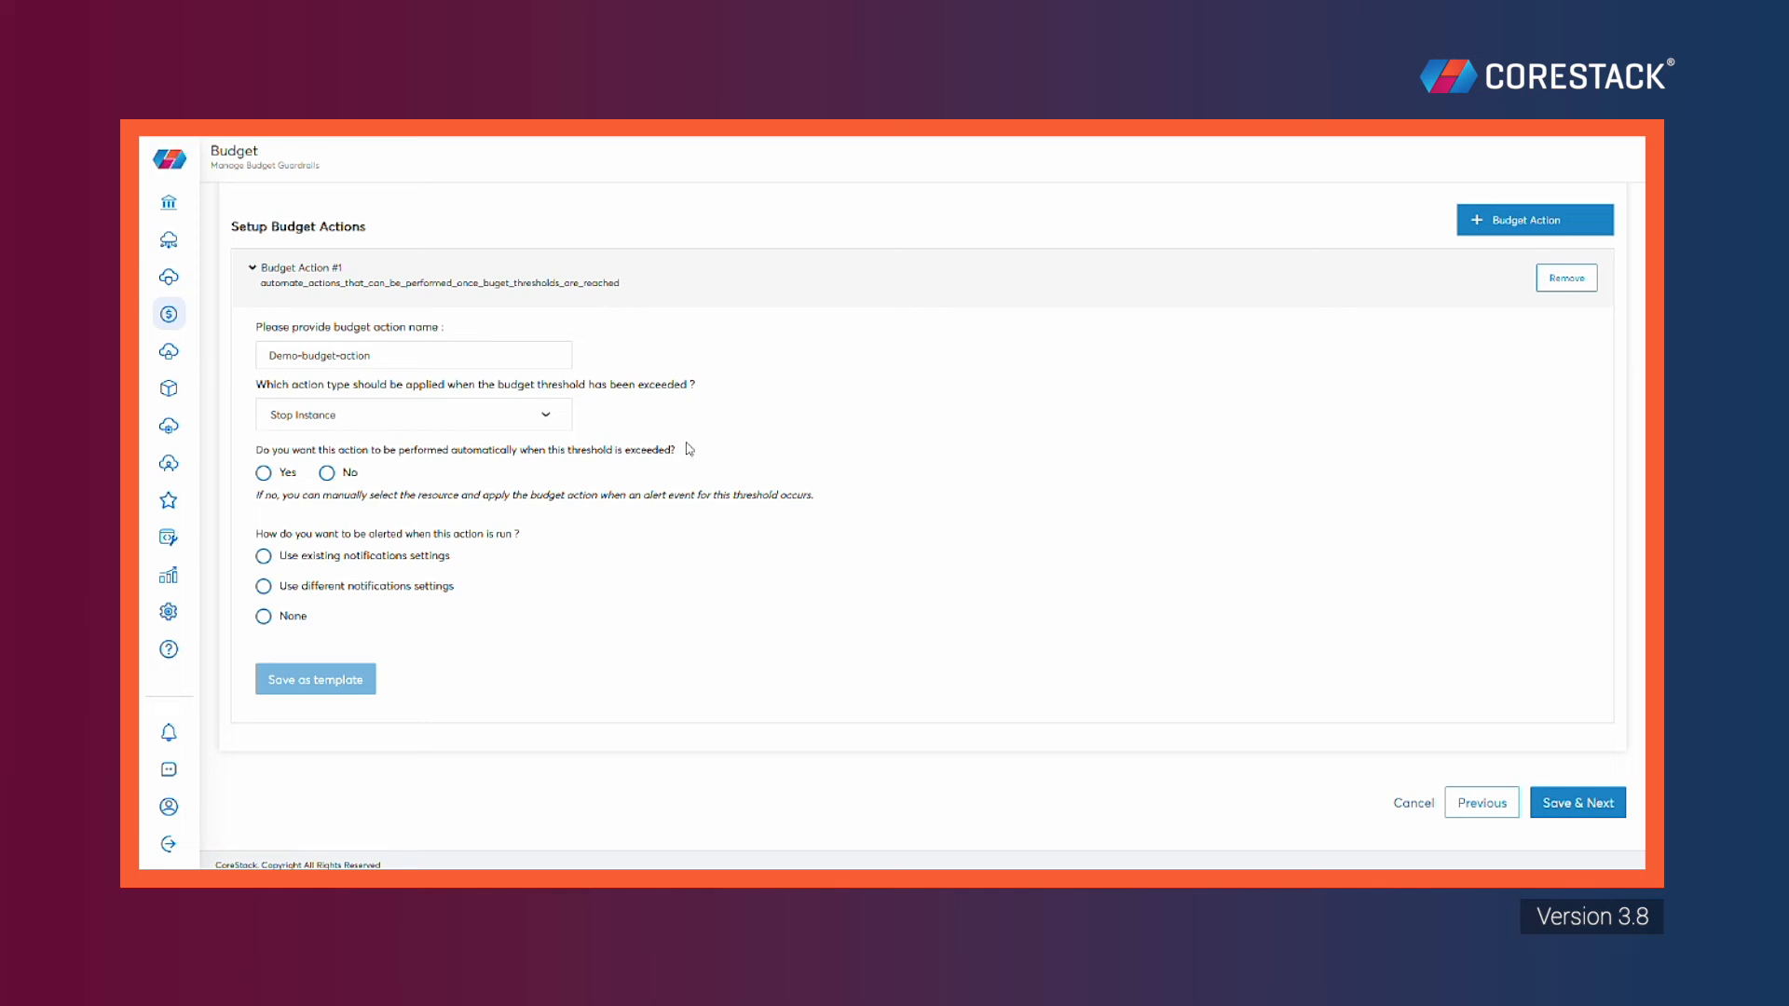
{"action": "left_click", "coordinate": [518, 419]}
{"action": "left_click", "coordinate": [503, 458]}
{"action": "left_click", "coordinate": [533, 414]}
{"action": "left_click", "coordinate": [479, 486]}
Make the action run automatically when the threshold is exceeded
{"action": "left_click", "coordinate": [262, 473]}
{"action": "left_click", "coordinate": [326, 472]}
{"action": "left_click", "coordinate": [263, 473]}
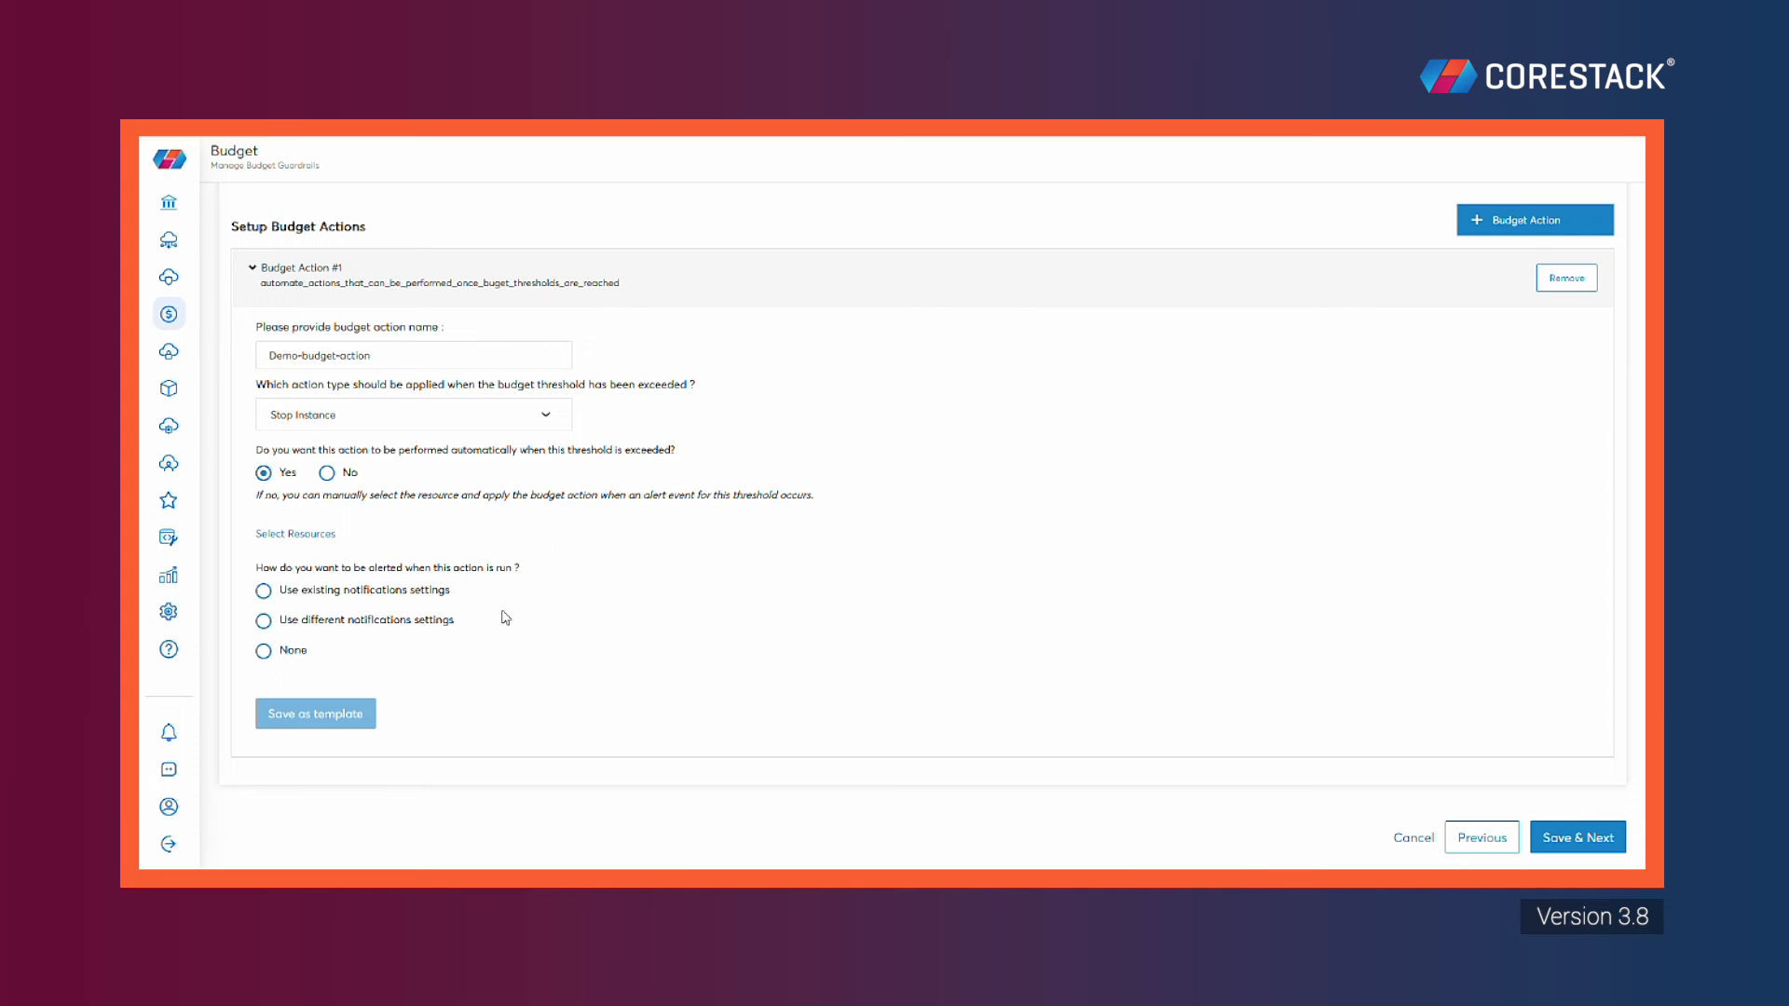
{"action": "scroll", "coordinate": [496, 616], "scroll_direction": "down", "scroll_amount": 1}
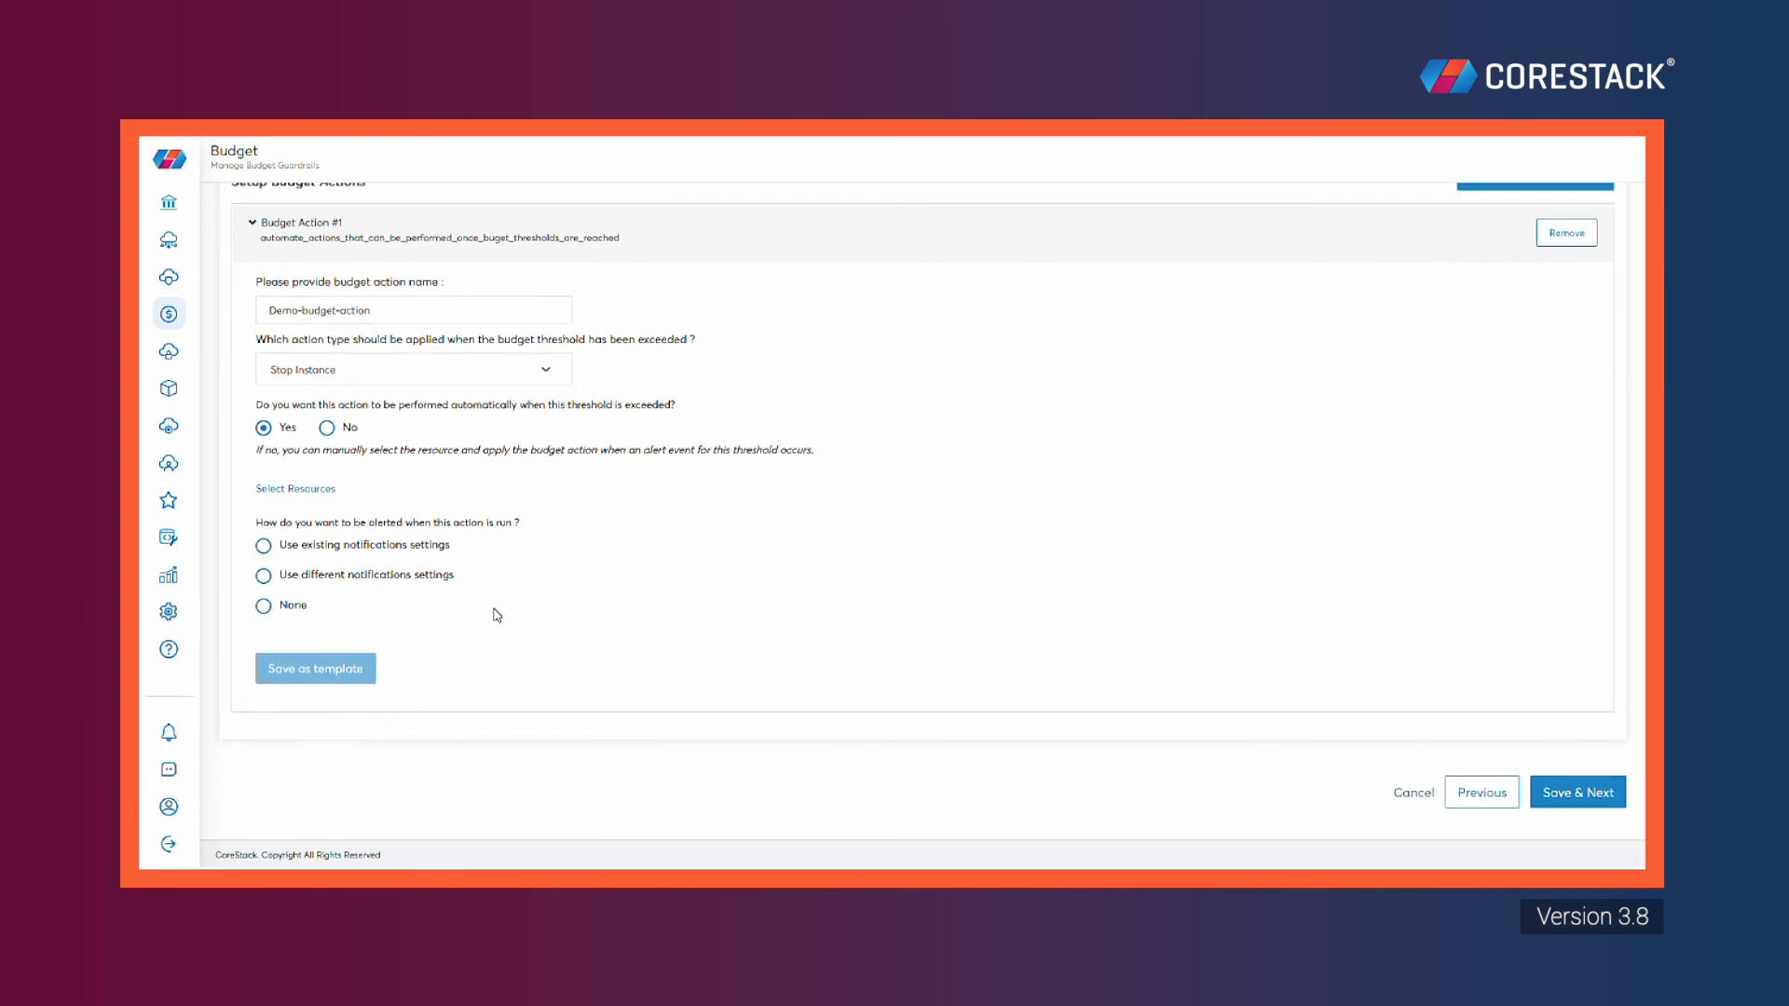
Compare the action's notification options, then set Demo-budget-action to send no alerts
{"action": "scroll", "coordinate": [497, 616], "scroll_direction": "up", "scroll_amount": 2}
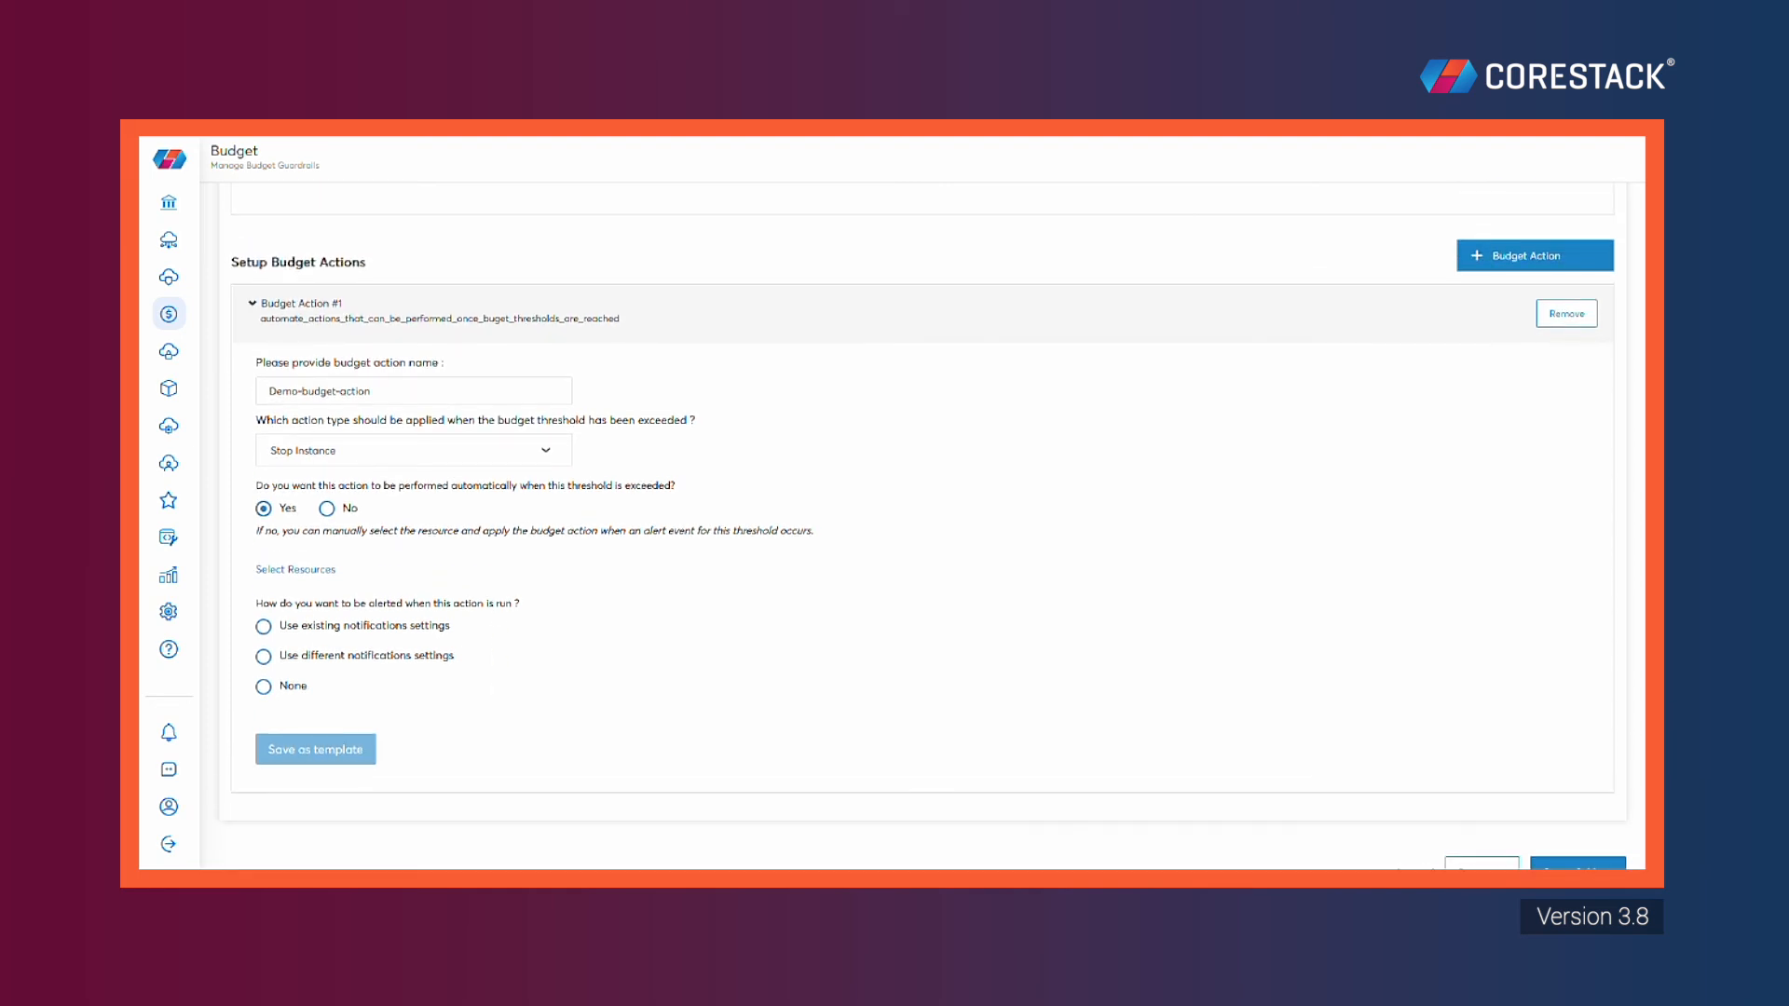
{"action": "left_click", "coordinate": [377, 630]}
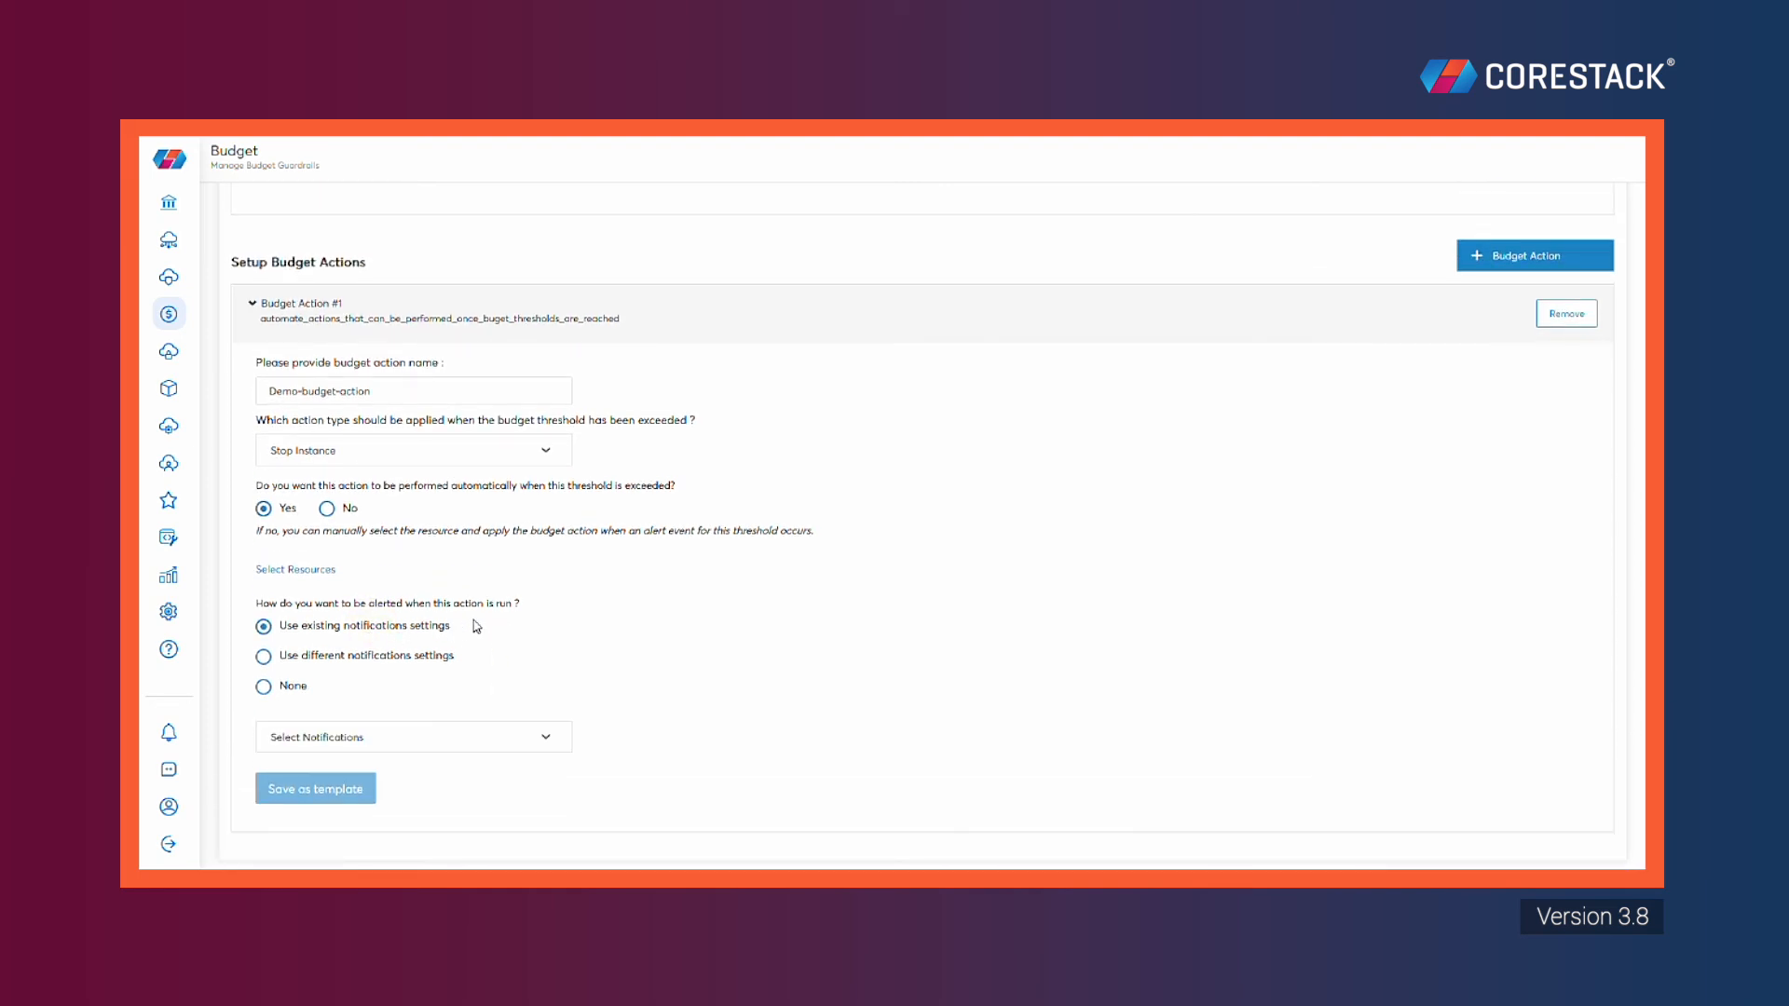
{"action": "left_click", "coordinate": [419, 657]}
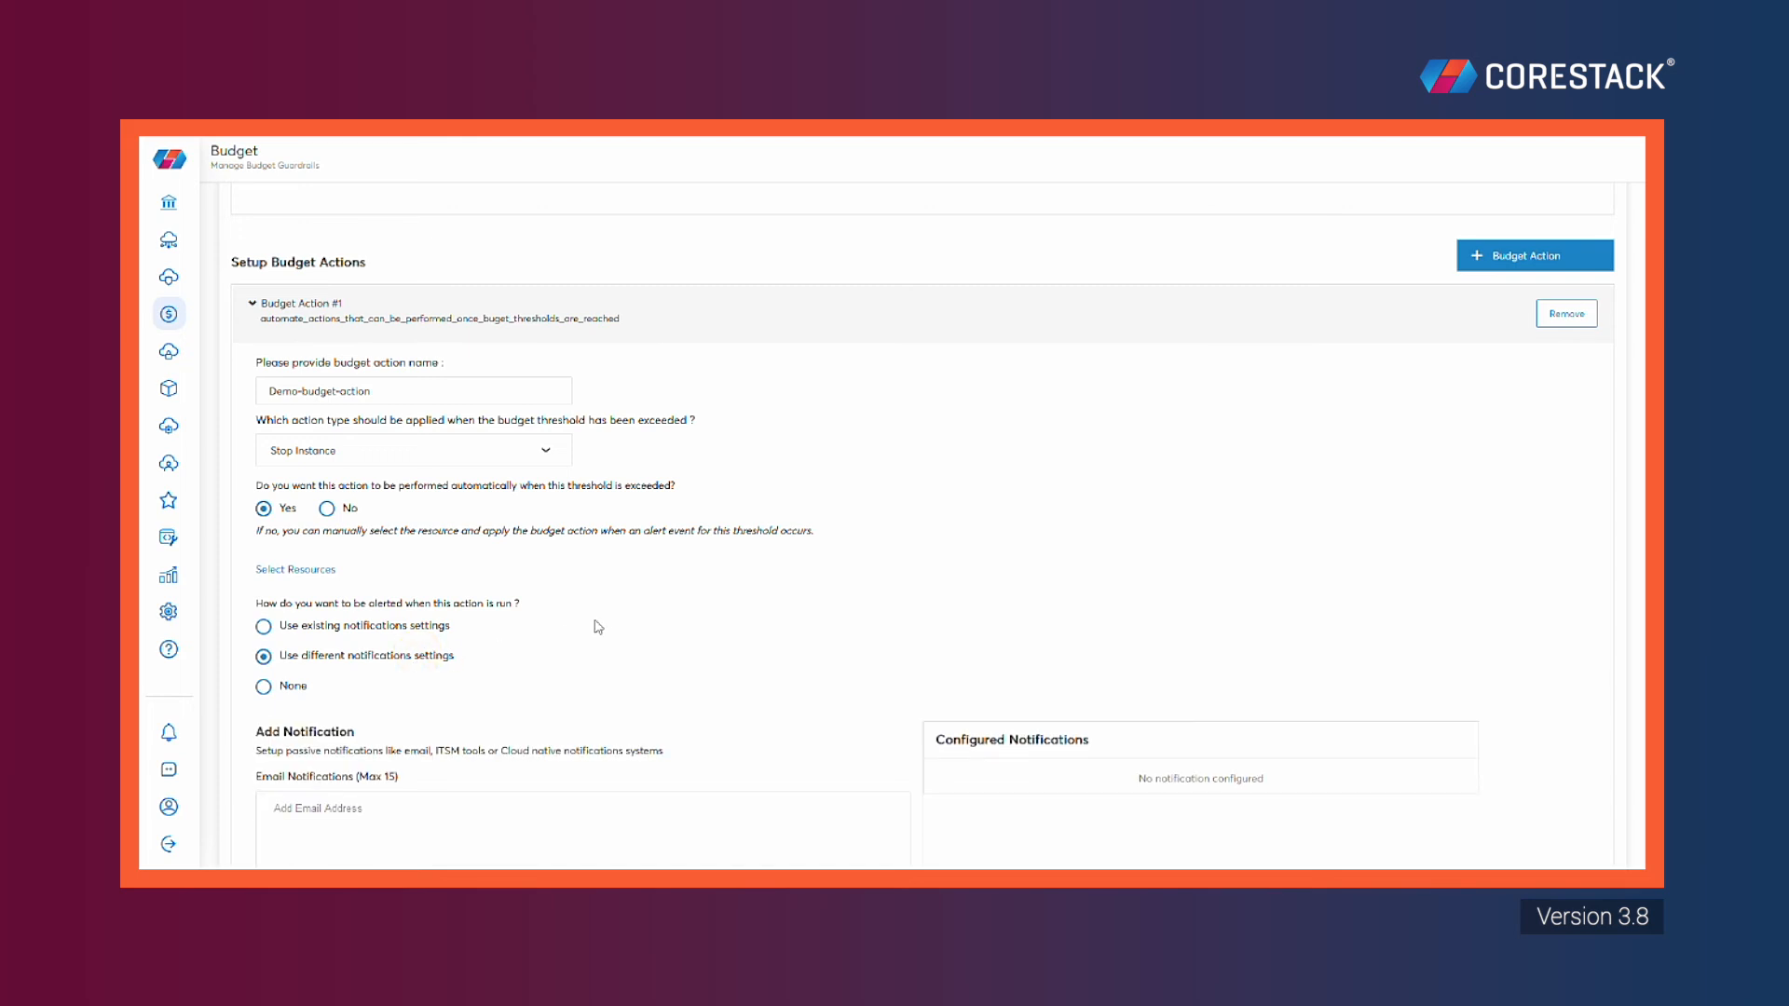
{"action": "scroll", "coordinate": [596, 626], "scroll_direction": "down", "scroll_amount": 5}
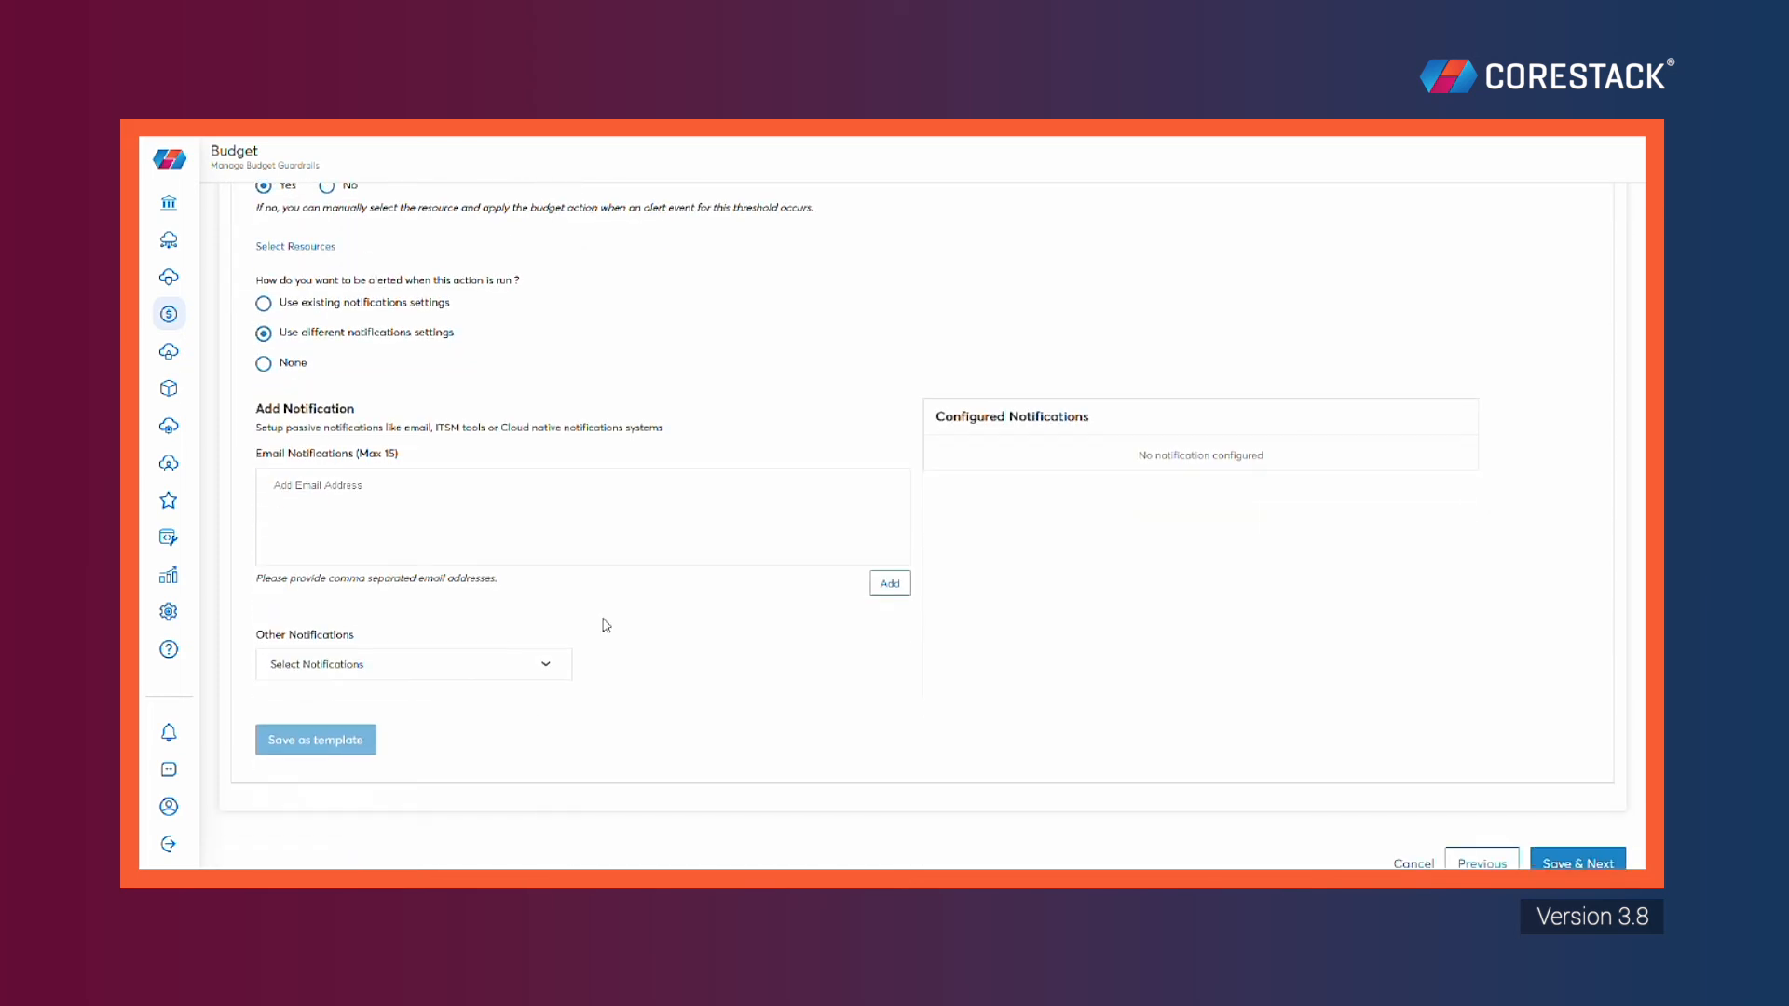
{"action": "left_click", "coordinate": [277, 364]}
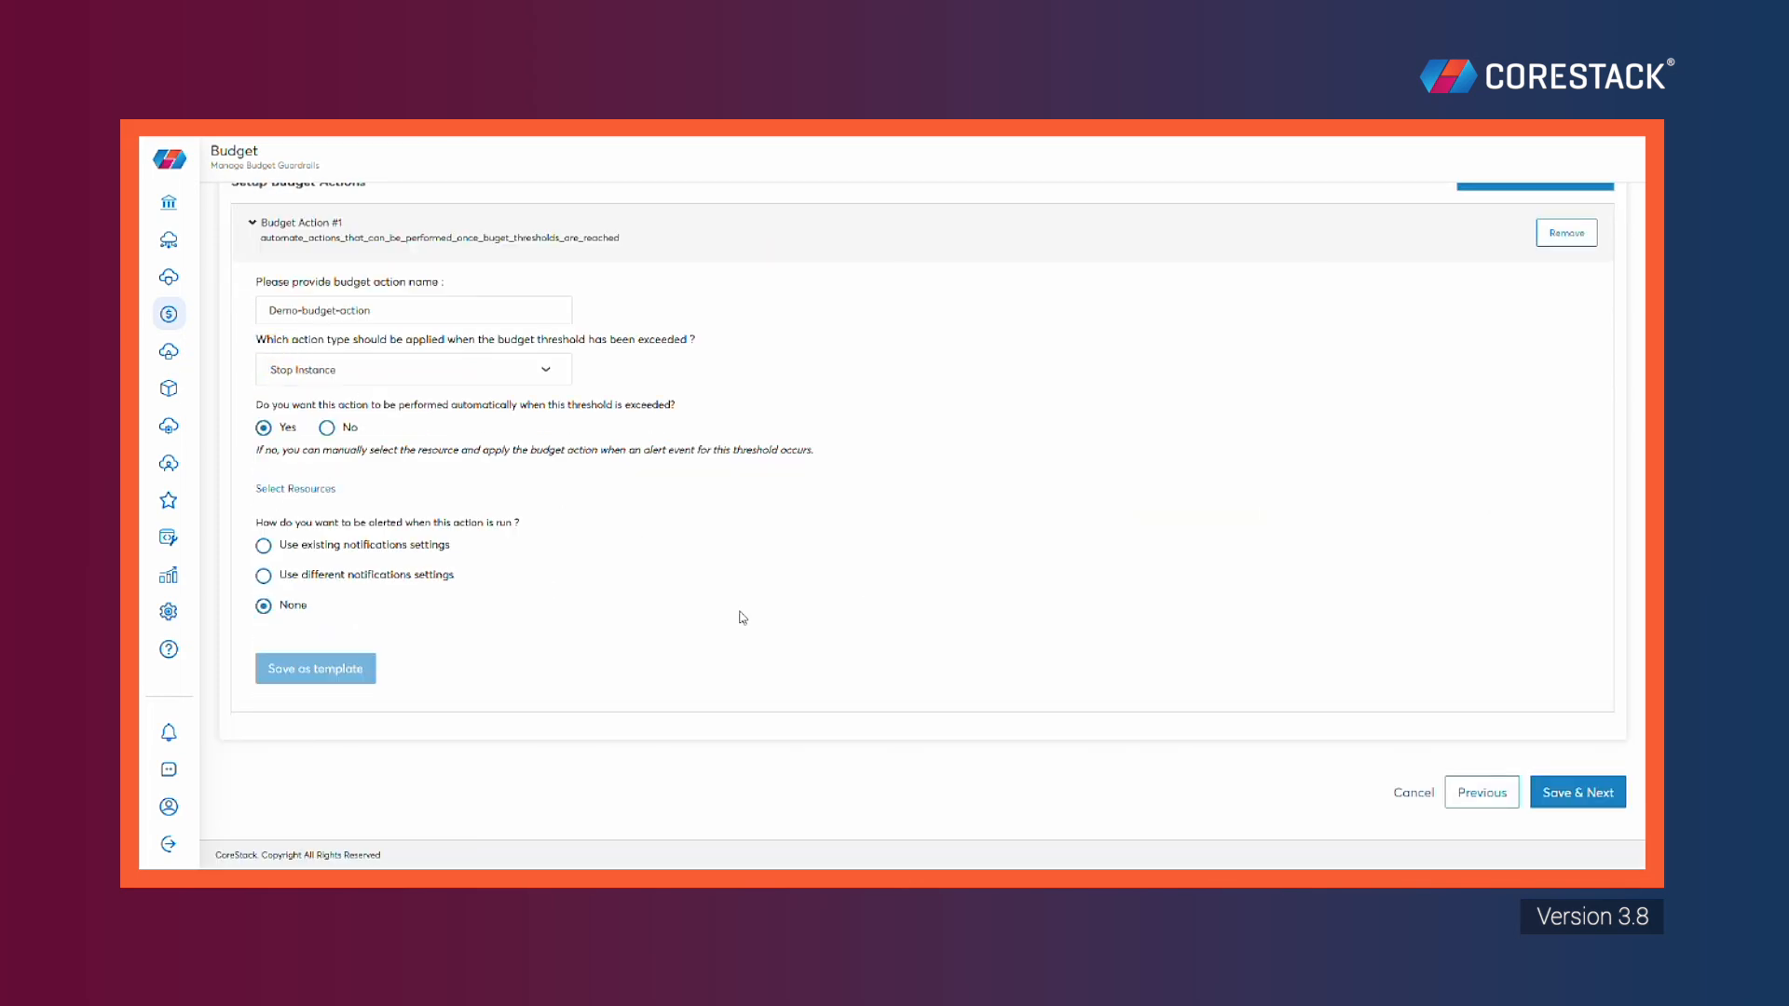
{"action": "left_click", "coordinate": [349, 552]}
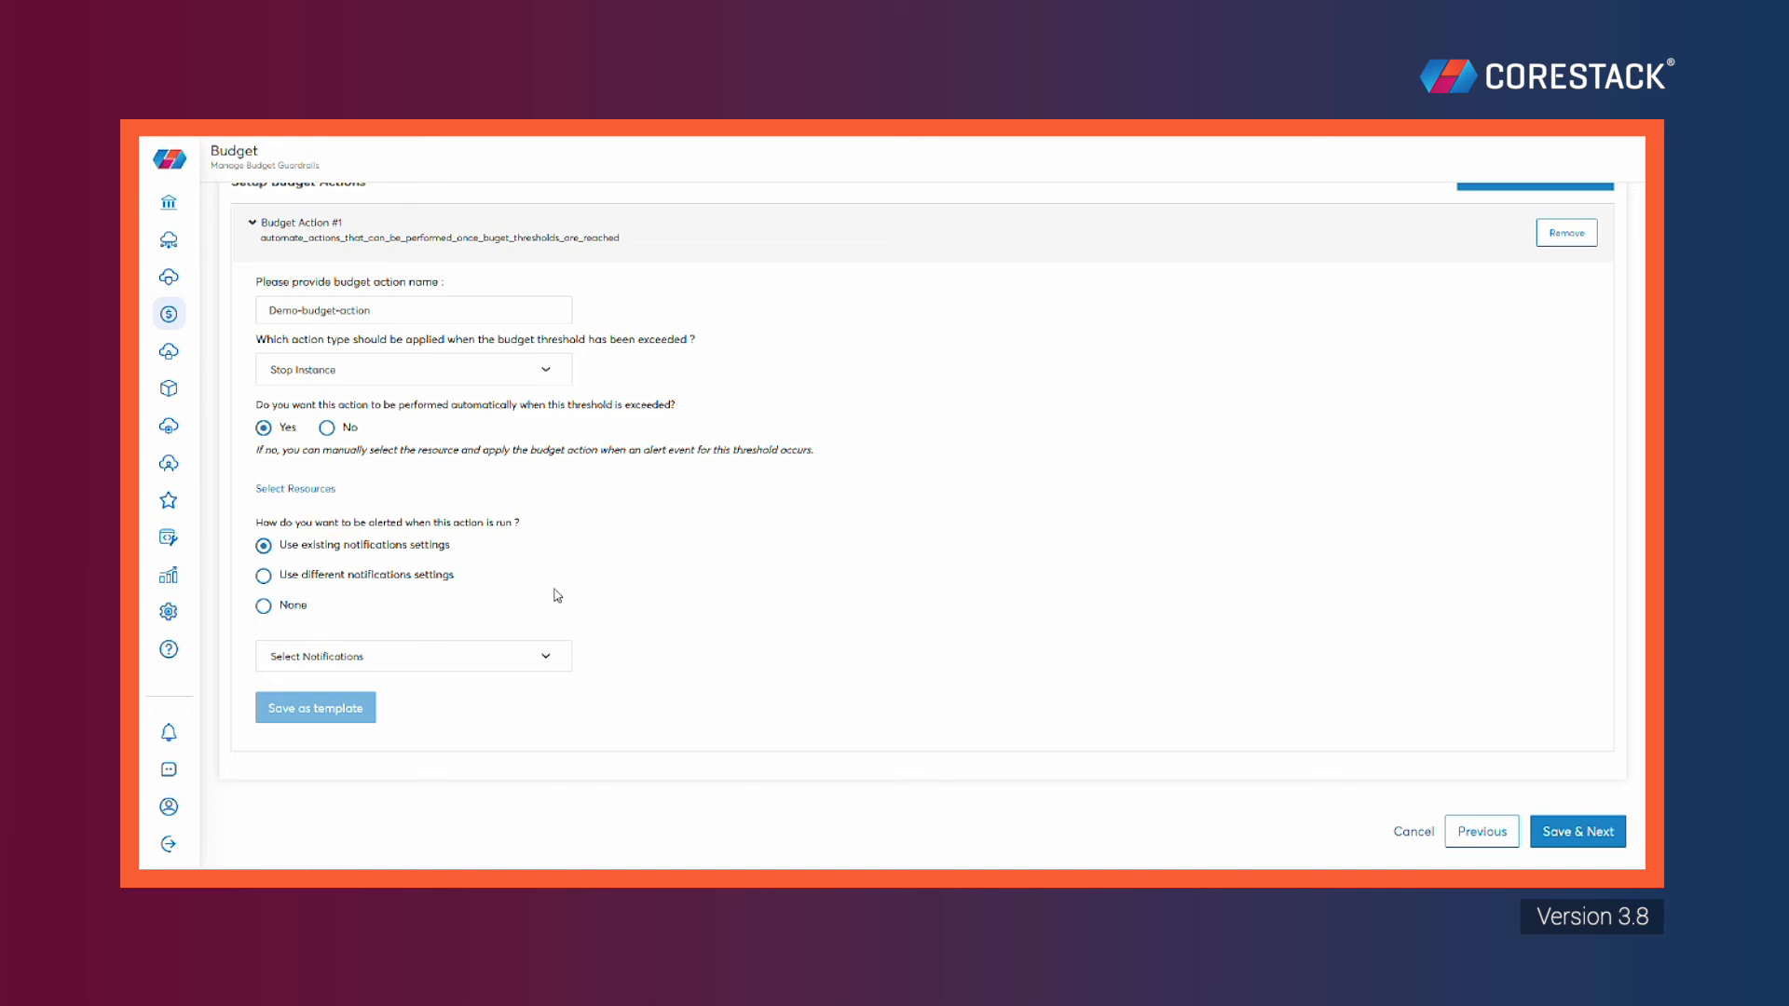
{"action": "left_click", "coordinate": [540, 659]}
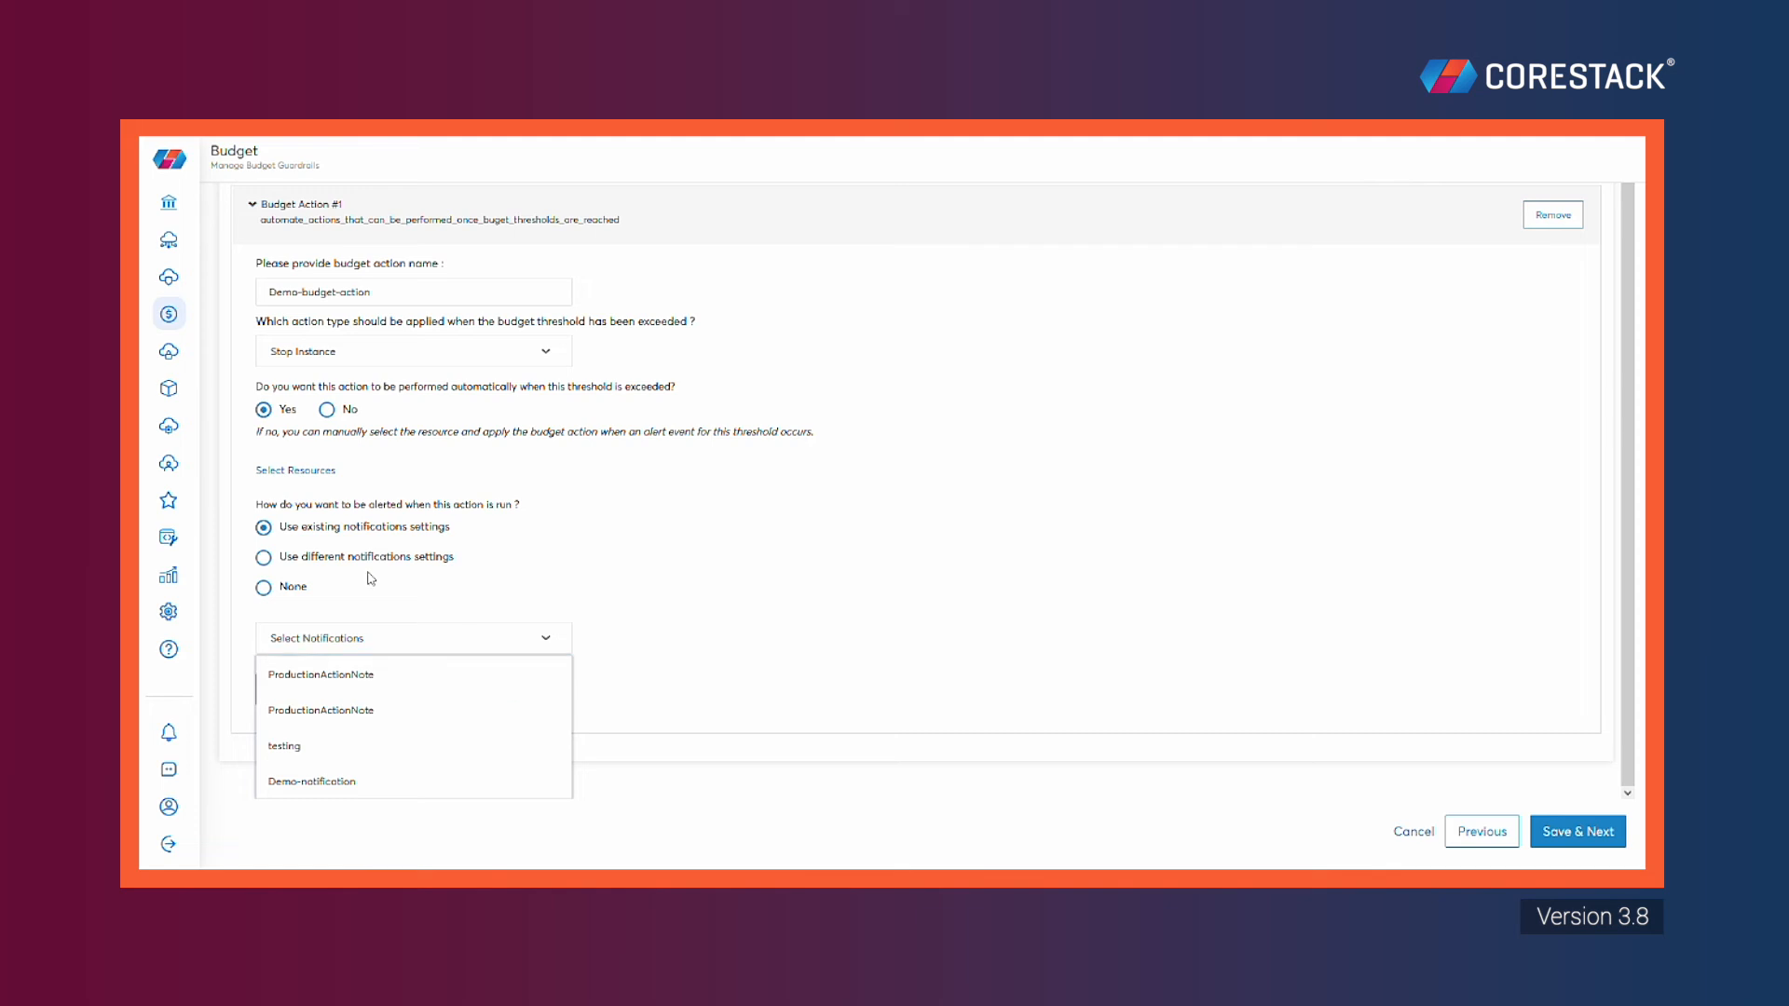
{"action": "left_click", "coordinate": [263, 559]}
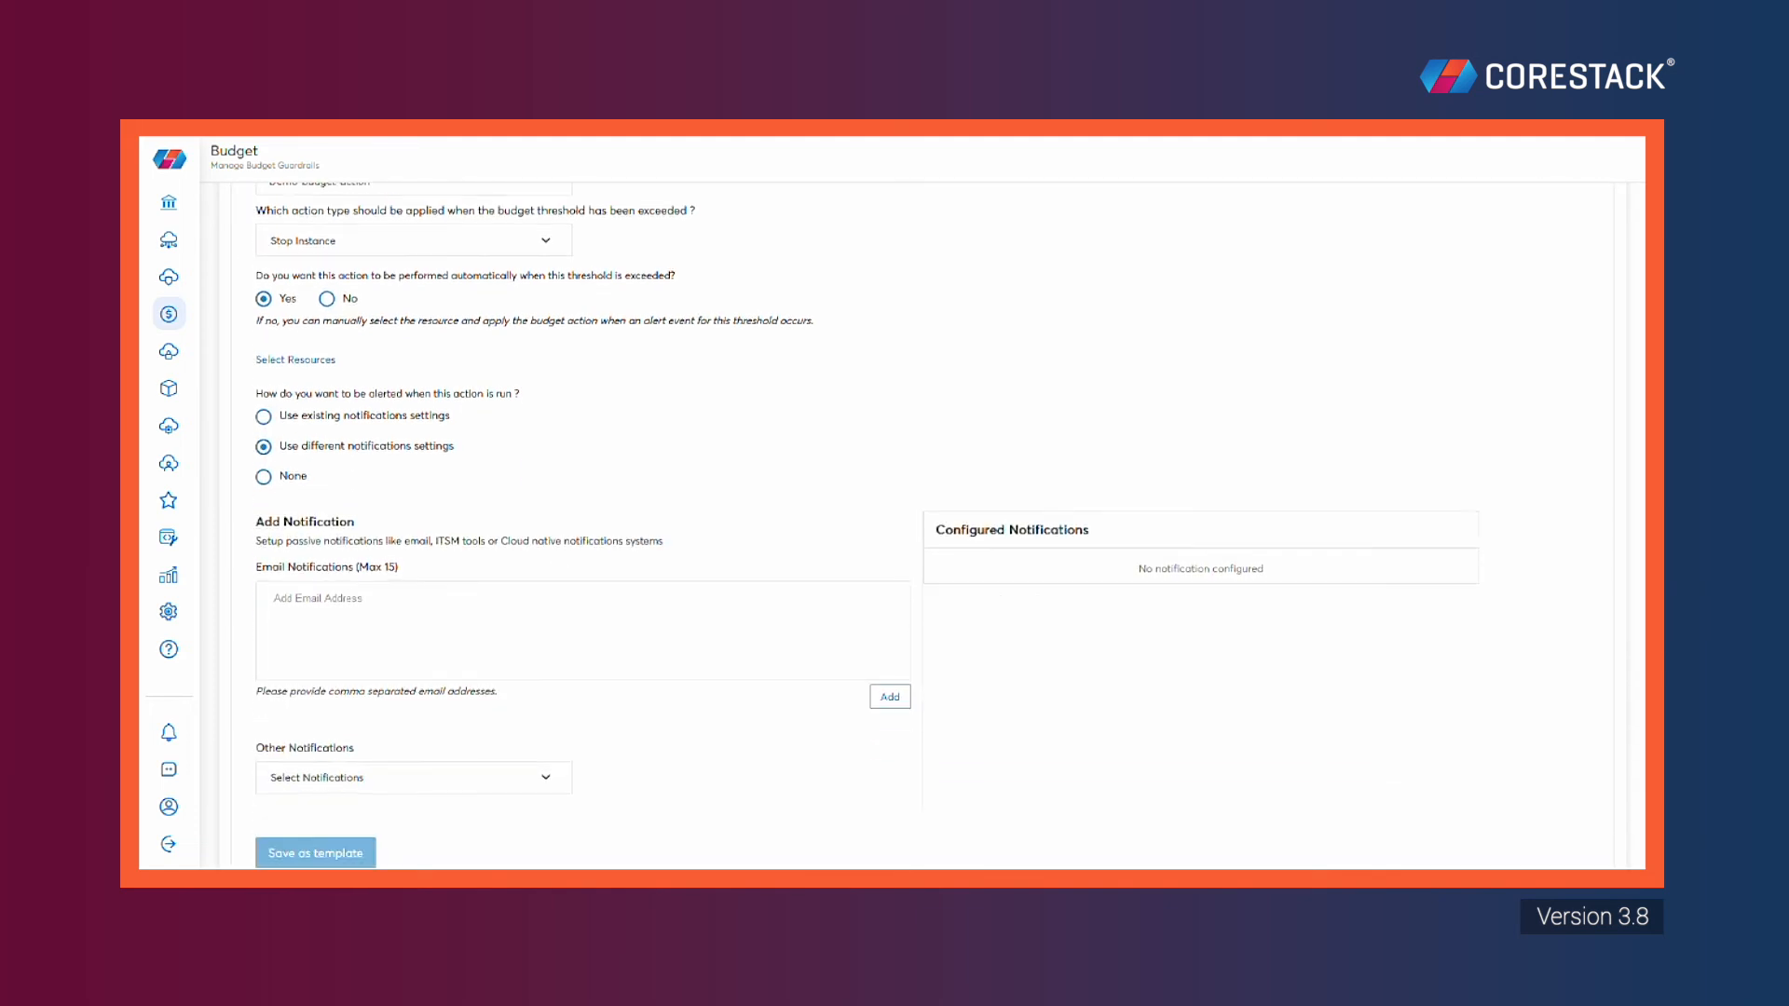
{"action": "left_click", "coordinate": [523, 743]}
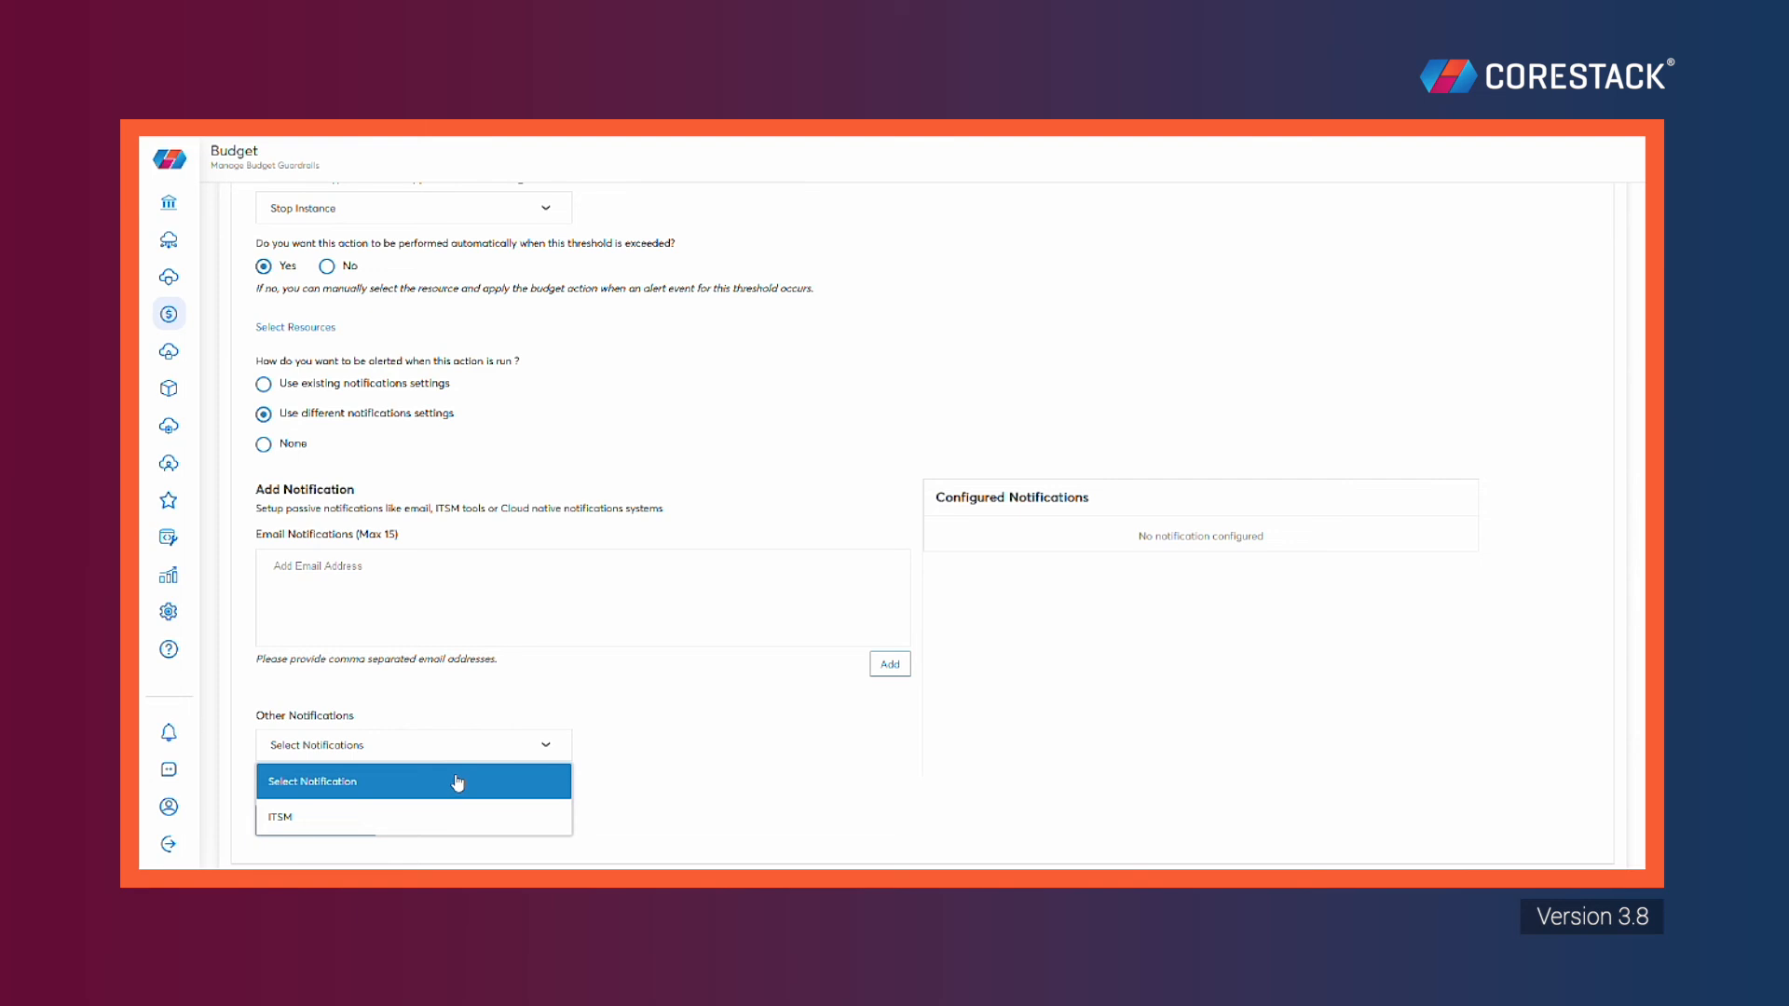
{"action": "left_click", "coordinate": [664, 700]}
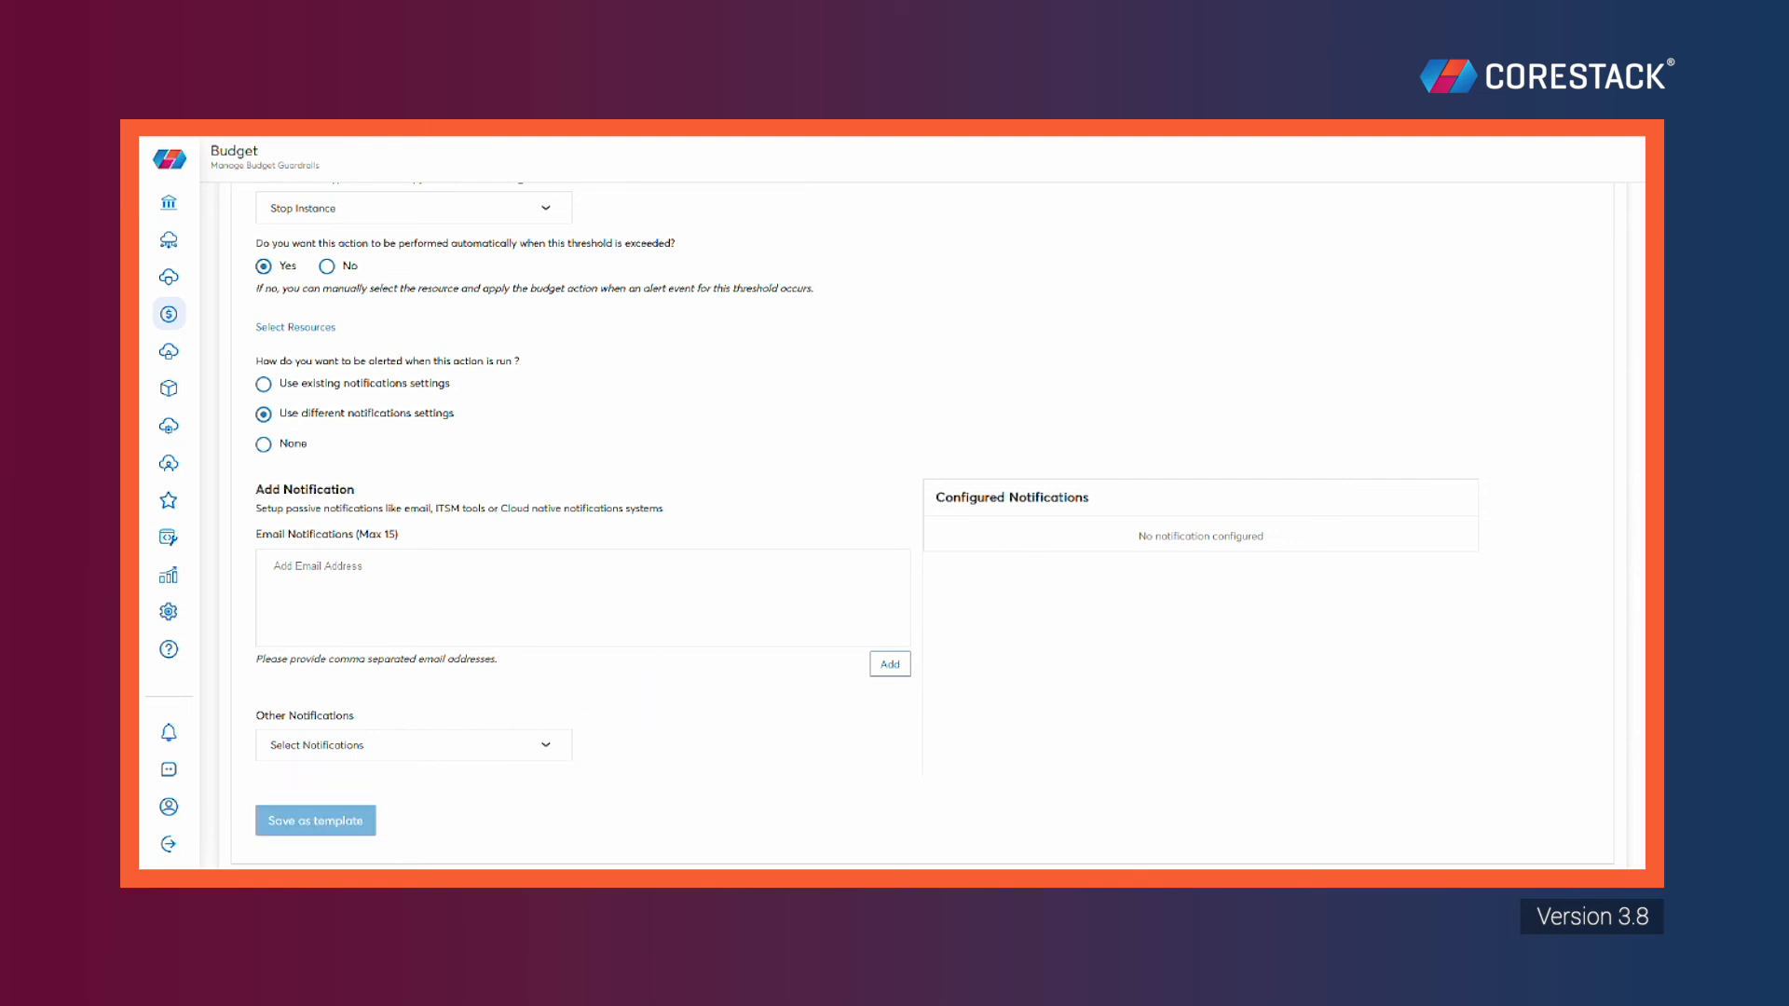
{"action": "left_click", "coordinate": [264, 445]}
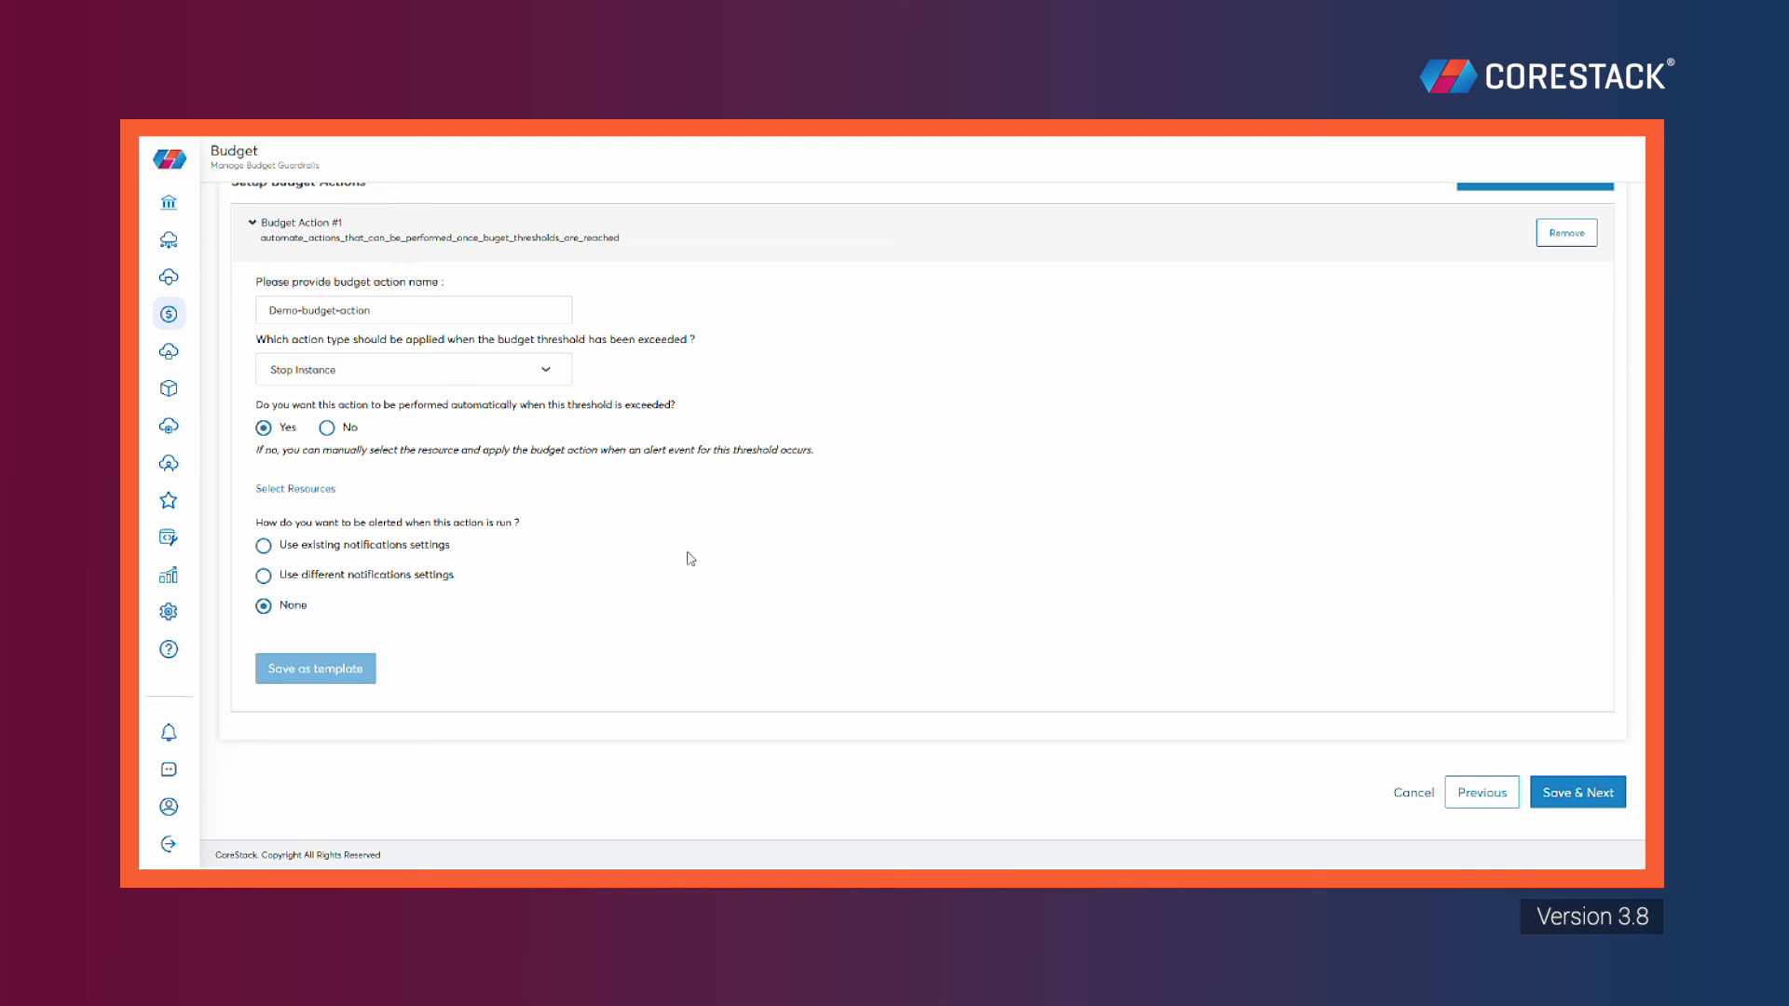
{"action": "scroll", "coordinate": [715, 552], "scroll_direction": "up", "scroll_amount": 1}
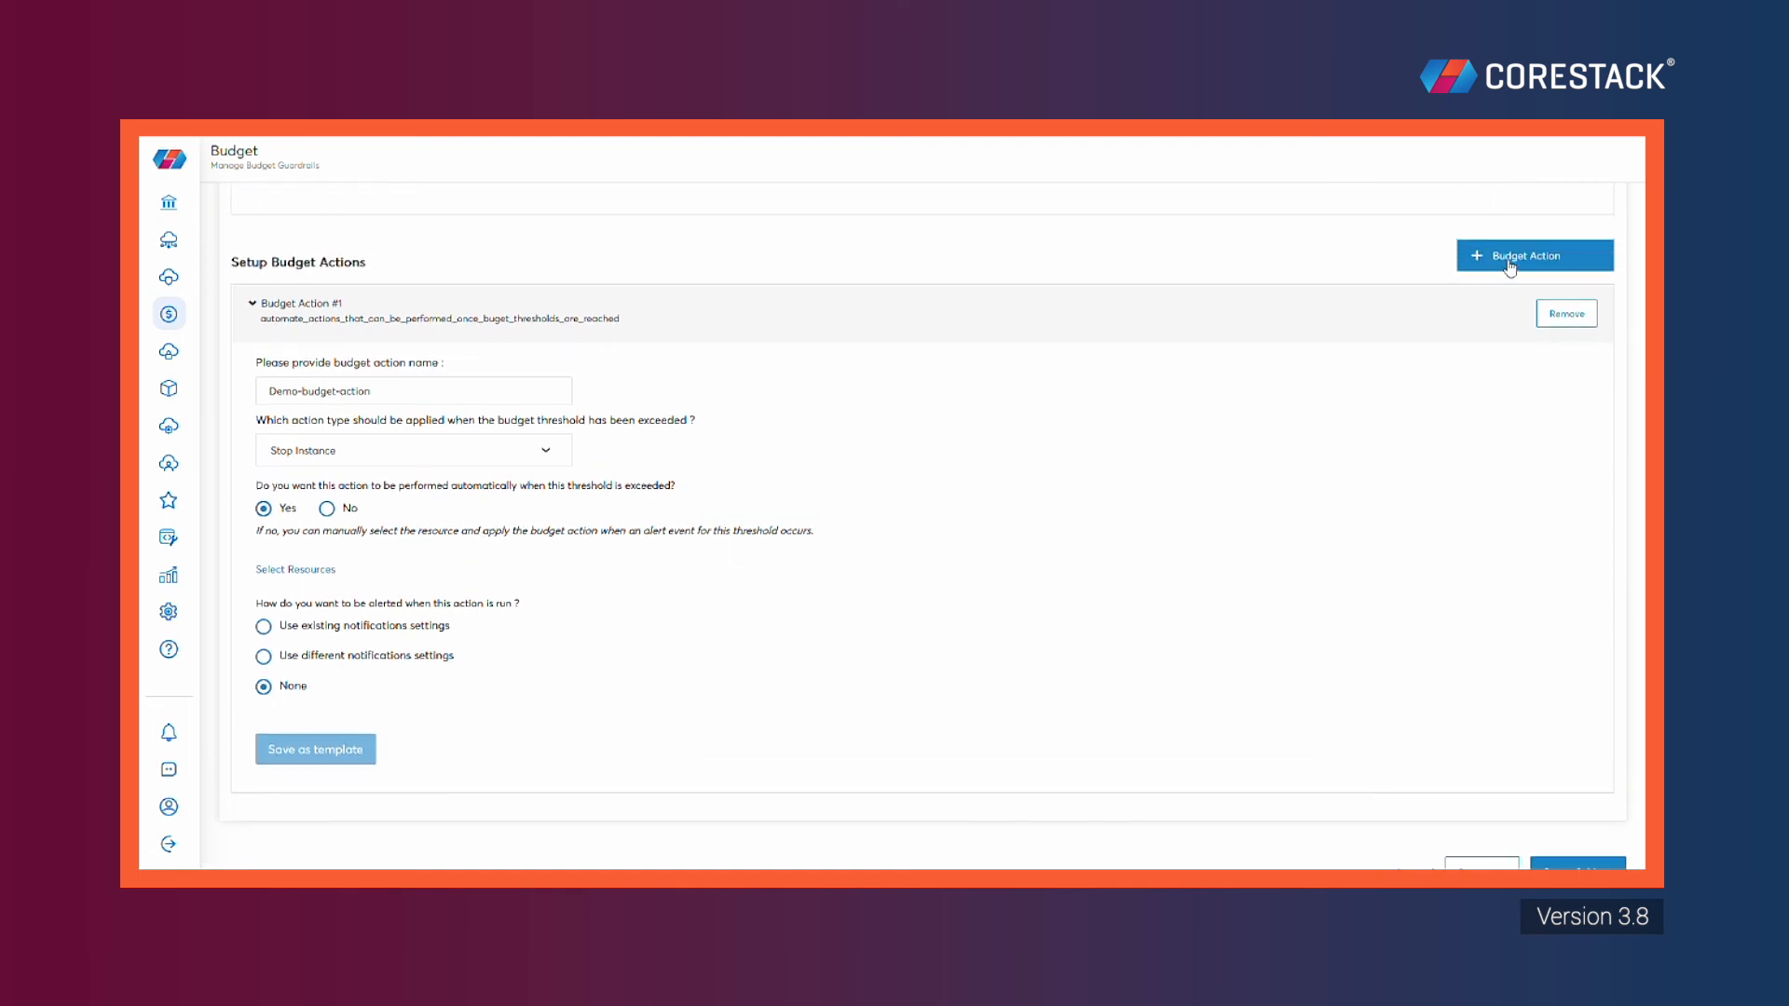
{"action": "left_click", "coordinate": [1550, 262]}
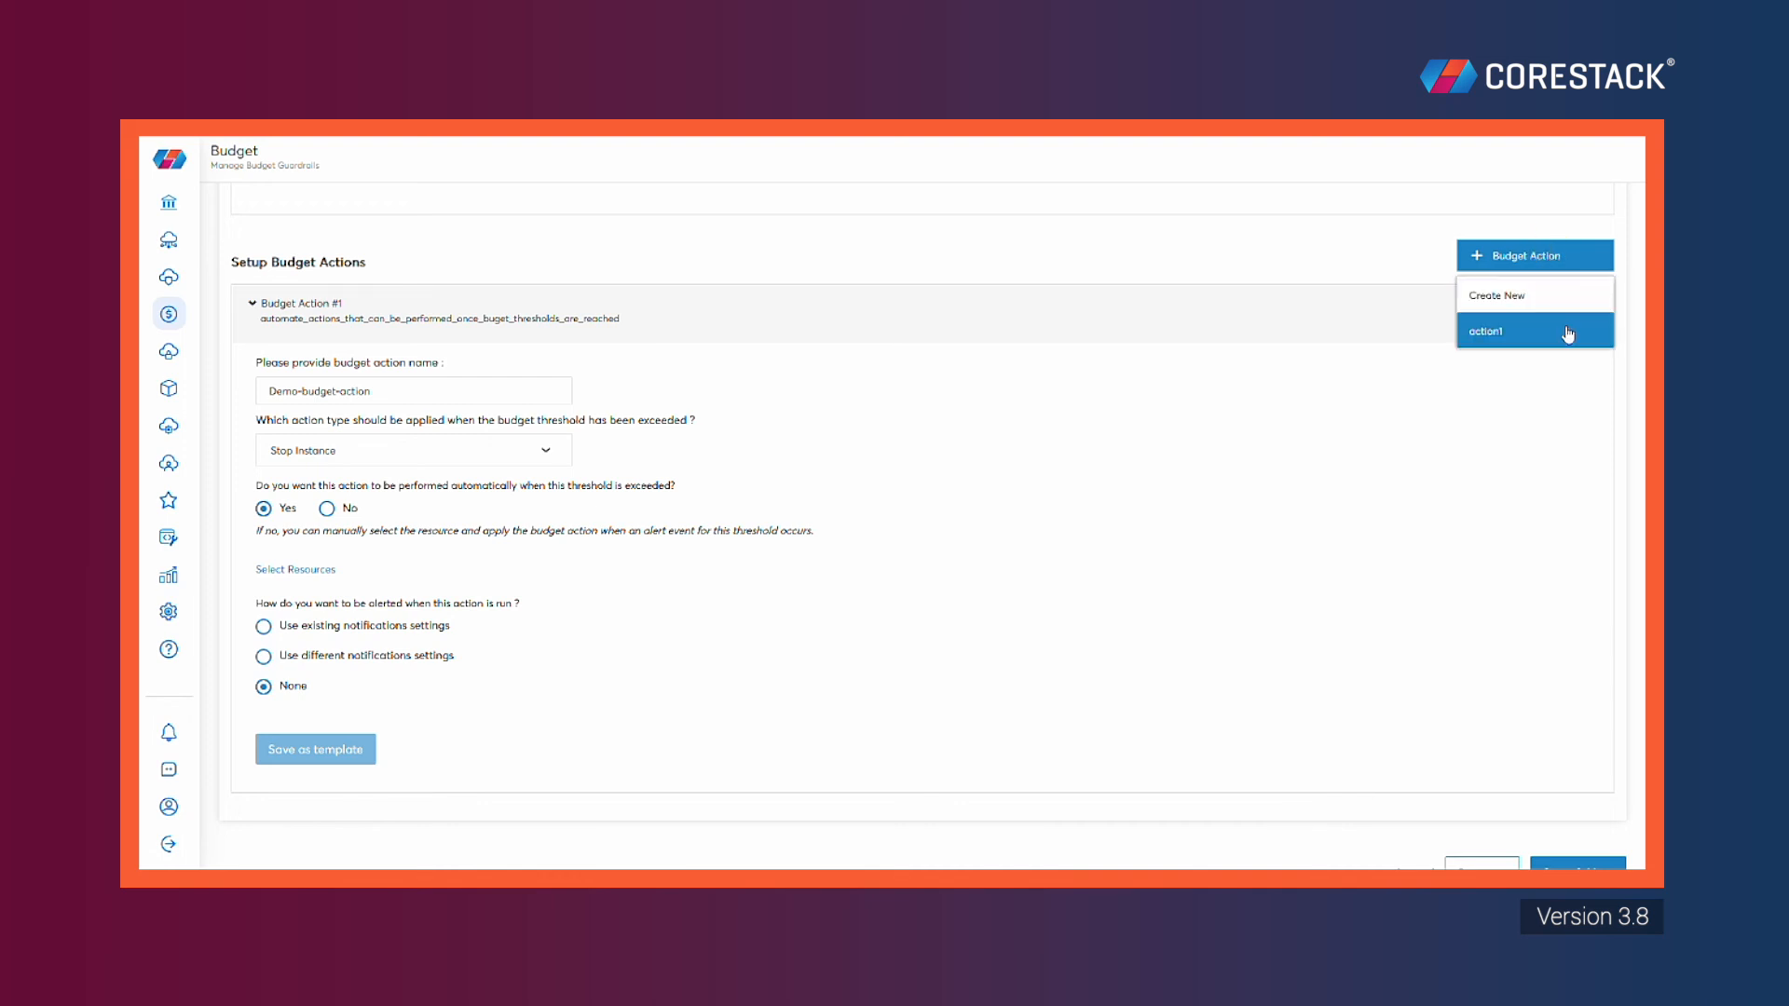
{"action": "left_click", "coordinate": [1476, 412]}
{"action": "scroll", "coordinate": [1584, 401], "scroll_direction": "up", "scroll_amount": 8}
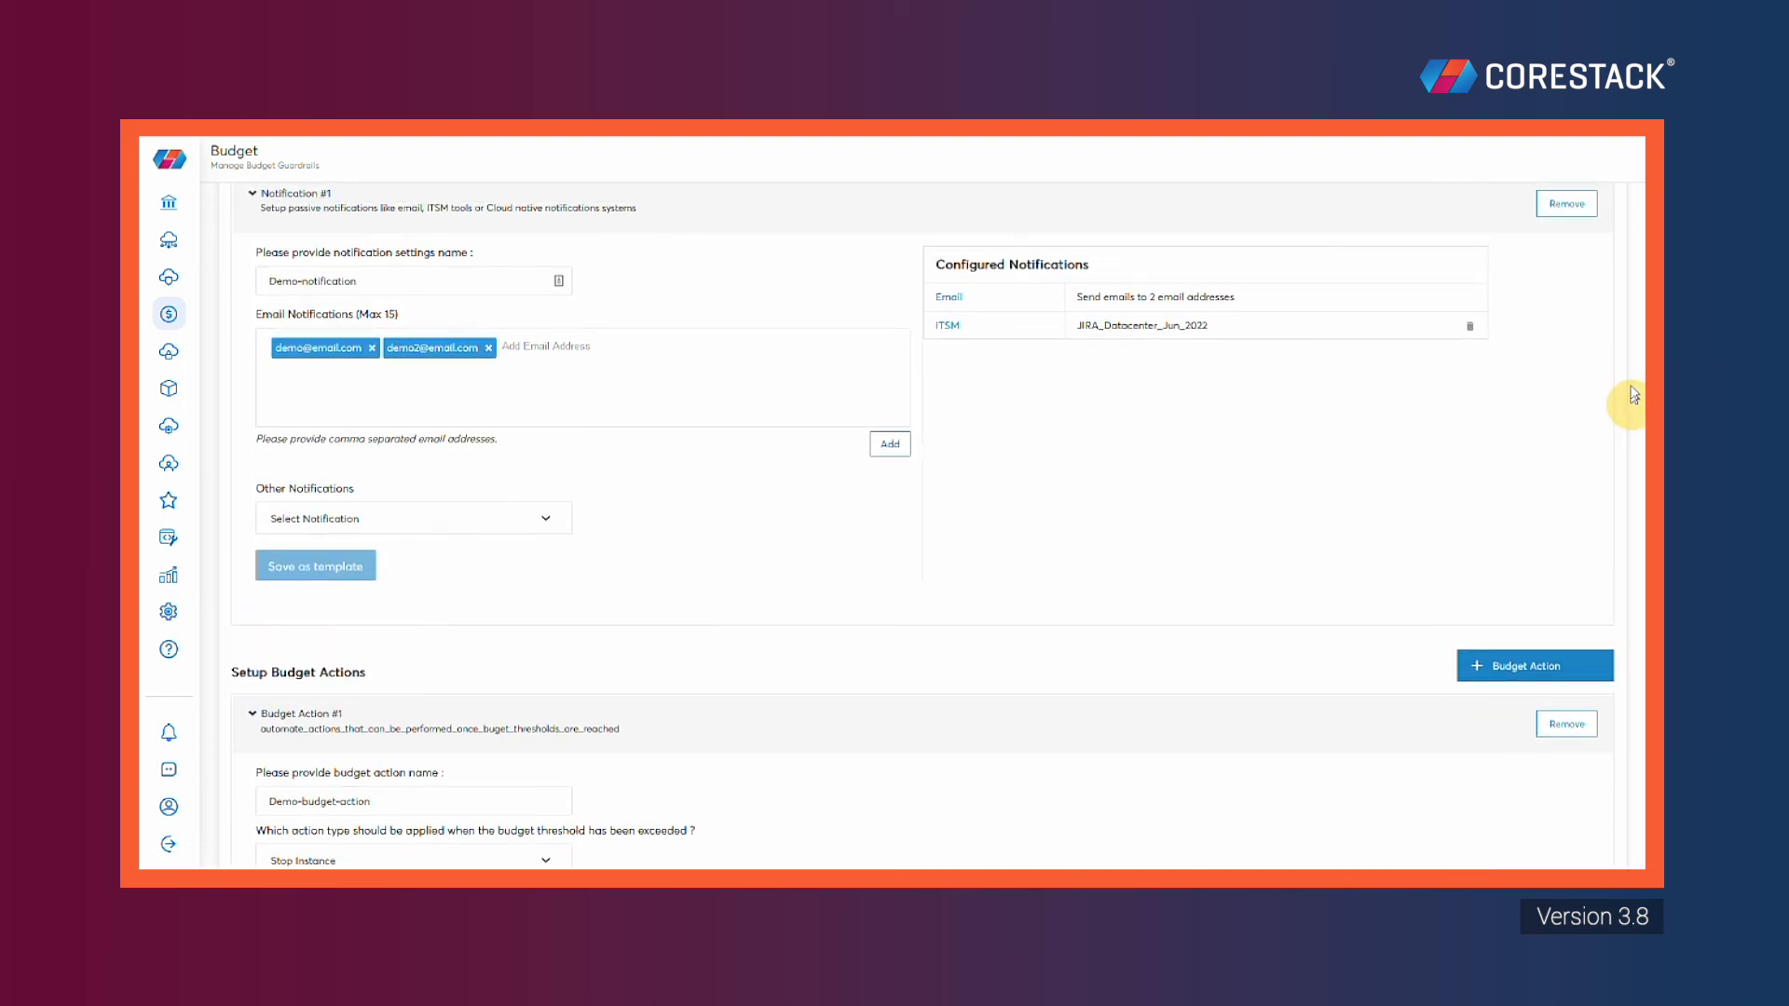
{"action": "scroll", "coordinate": [1631, 296], "scroll_direction": "up", "scroll_amount": 1}
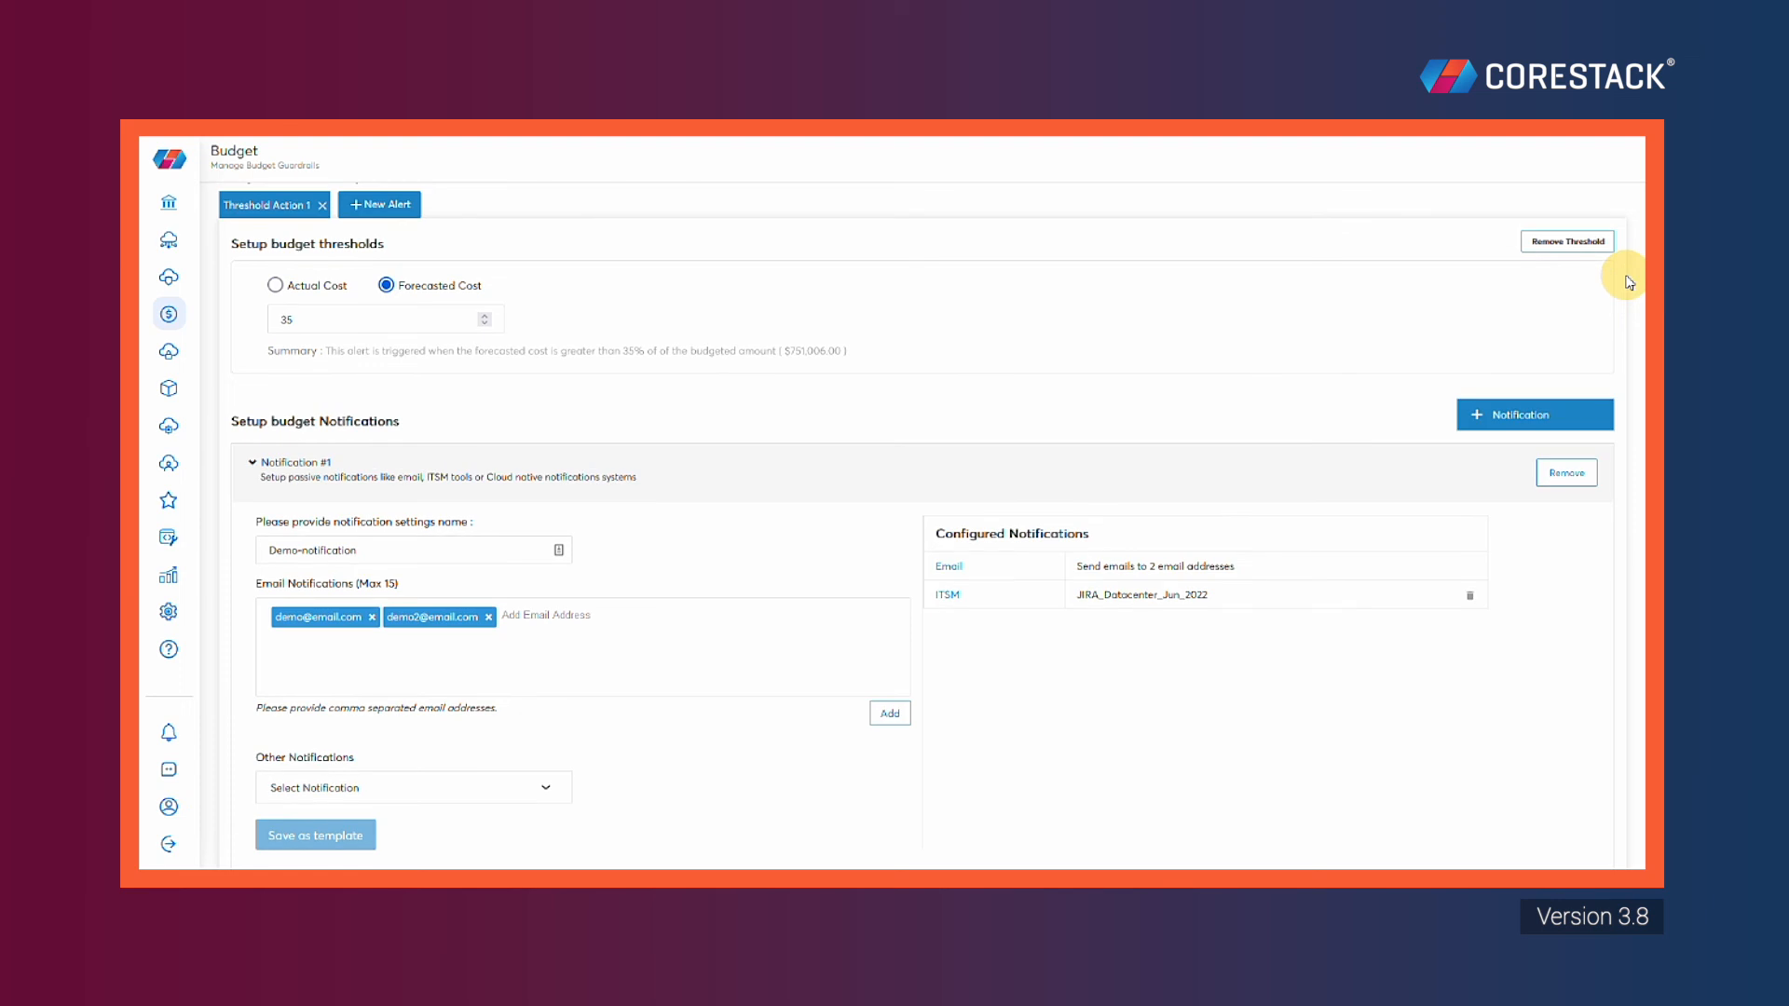
{"action": "left_click", "coordinate": [379, 205]}
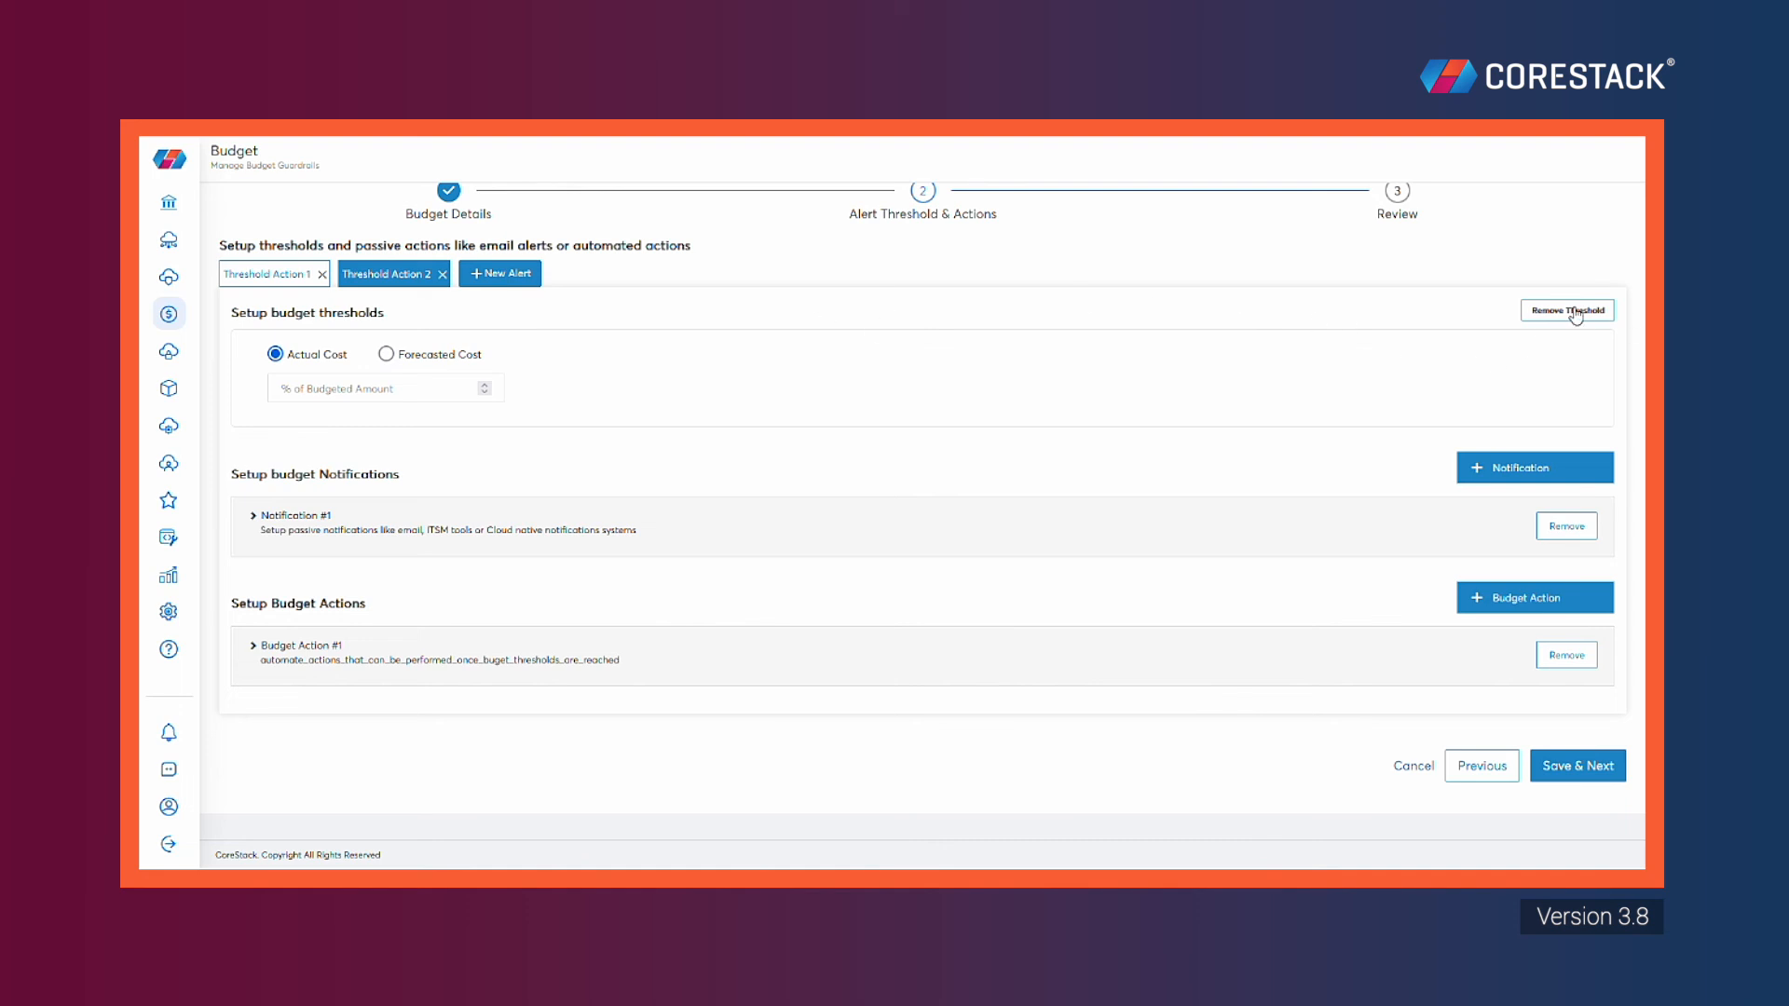
{"action": "left_click", "coordinate": [442, 276]}
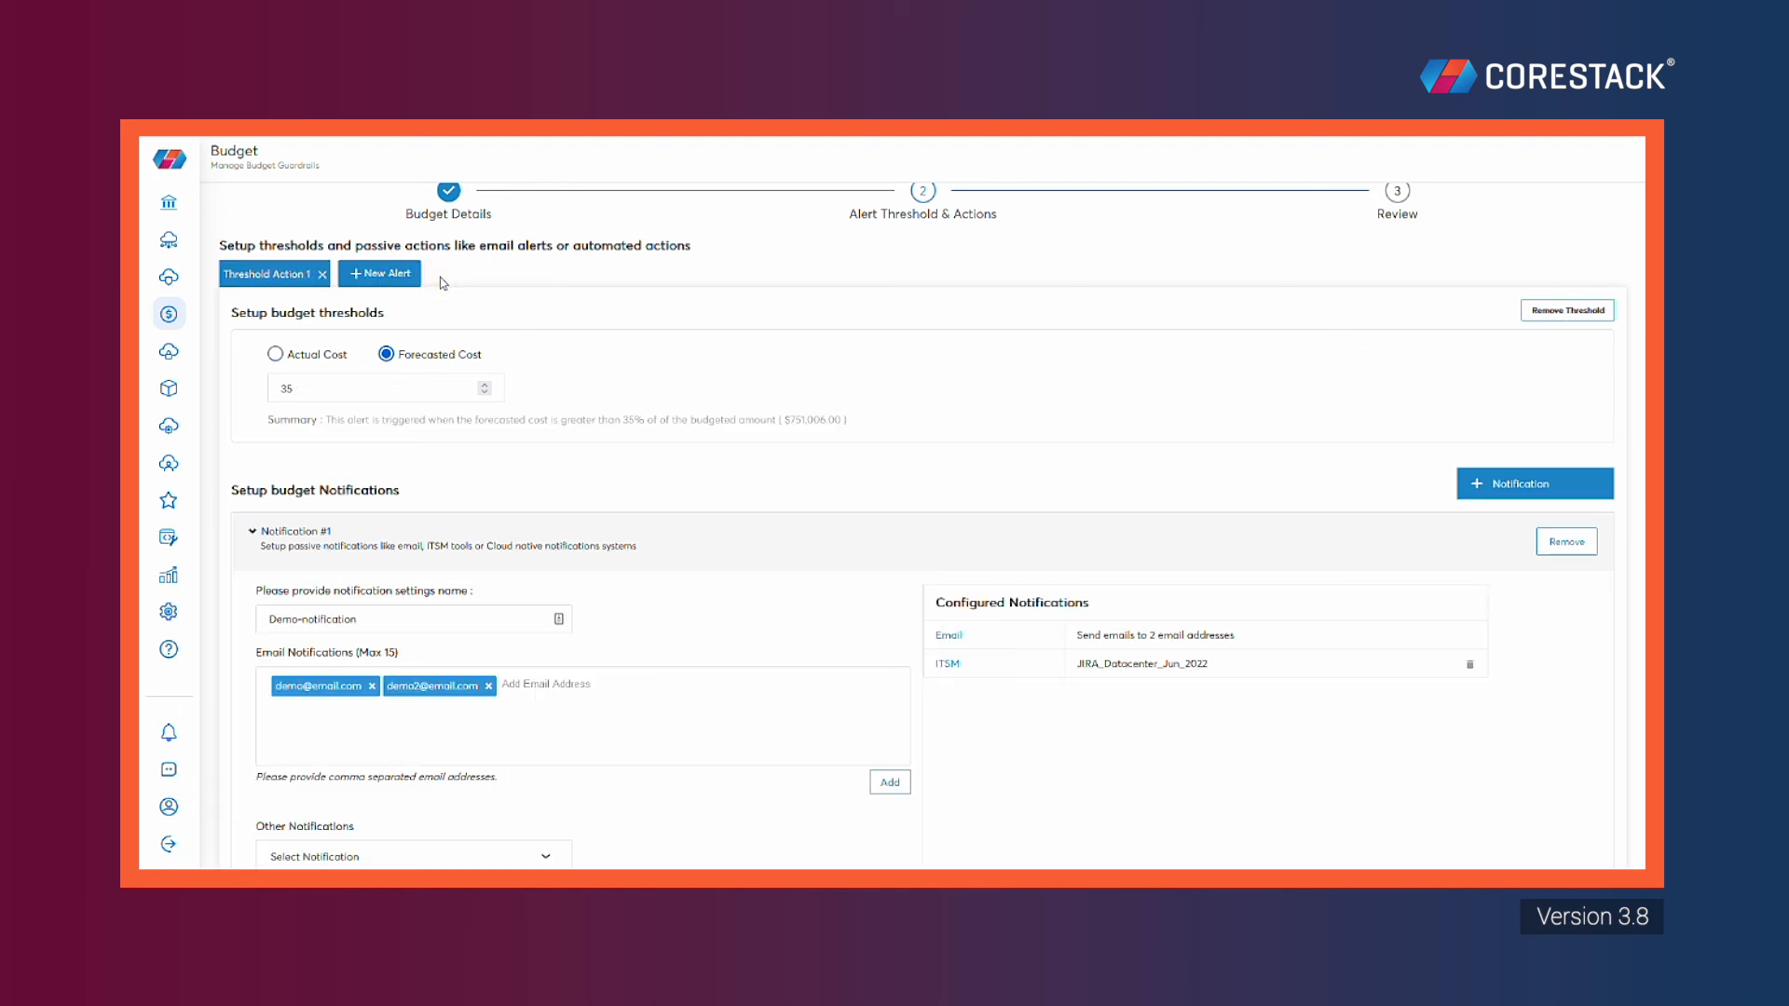
{"action": "scroll", "coordinate": [1591, 345], "scroll_direction": "down", "scroll_amount": 6}
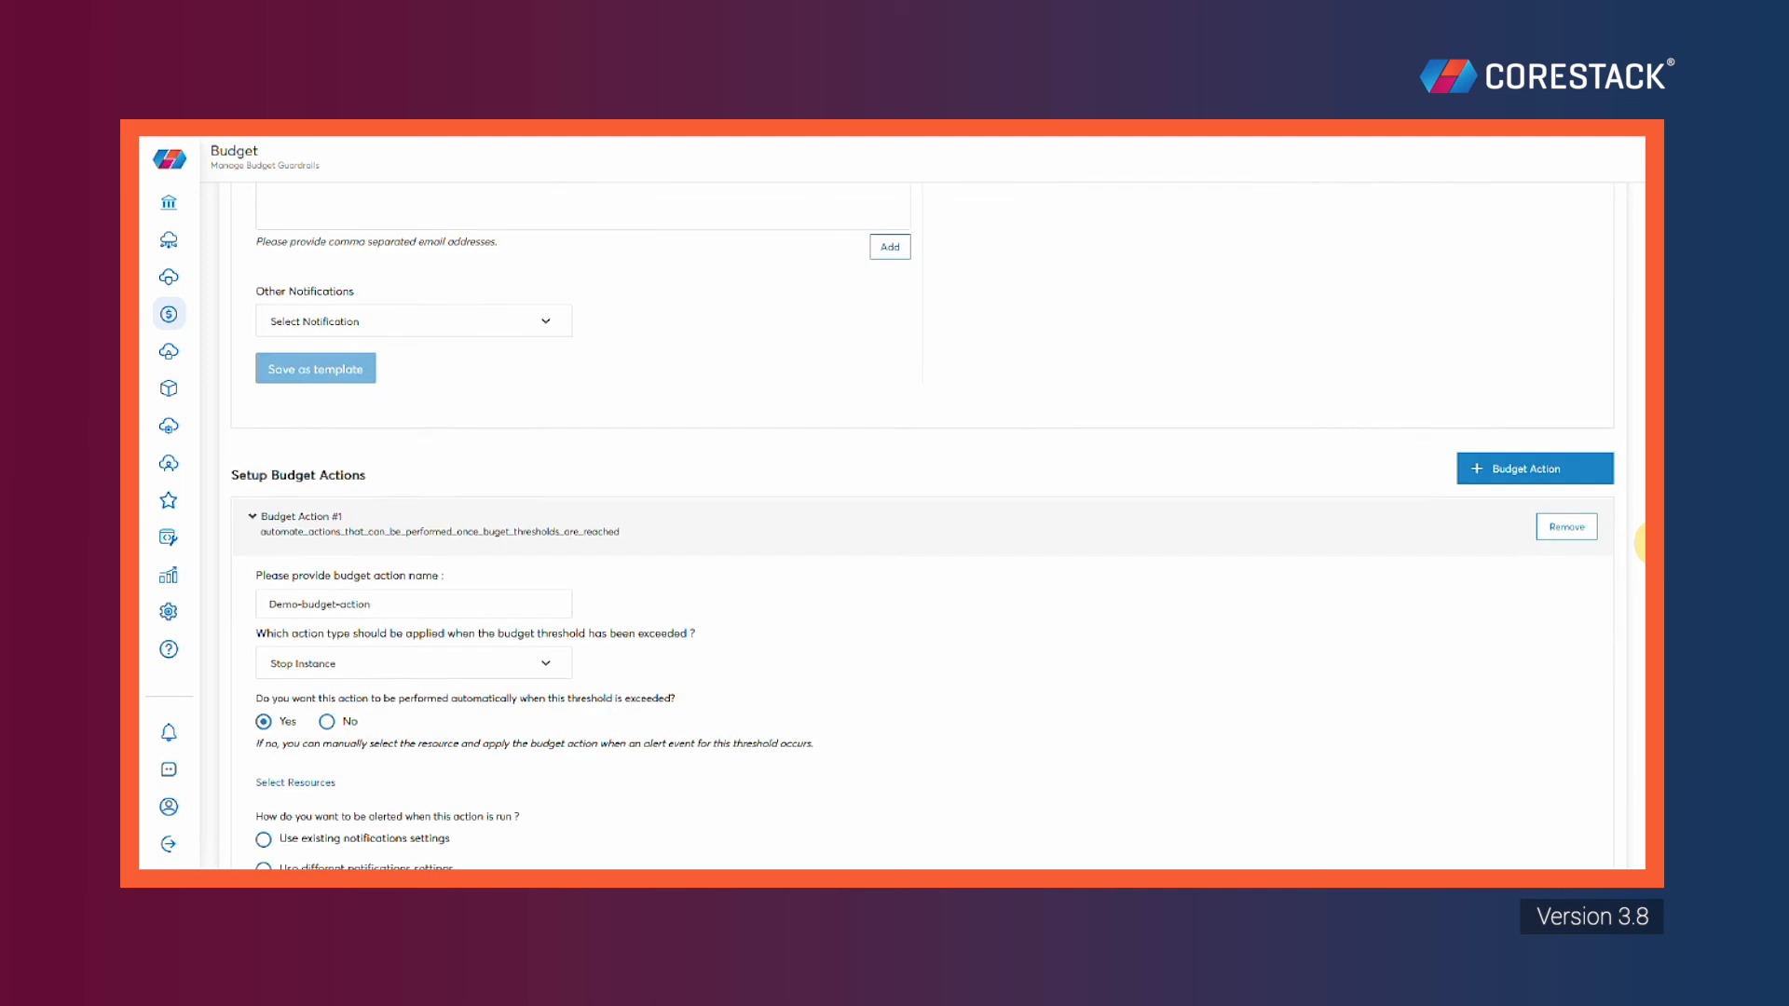
{"action": "scroll", "coordinate": [1642, 543], "scroll_direction": "down", "scroll_amount": 4}
Review the Demo Budget summary, submit it, and dismiss the success message
{"action": "left_click", "coordinate": [1571, 794]}
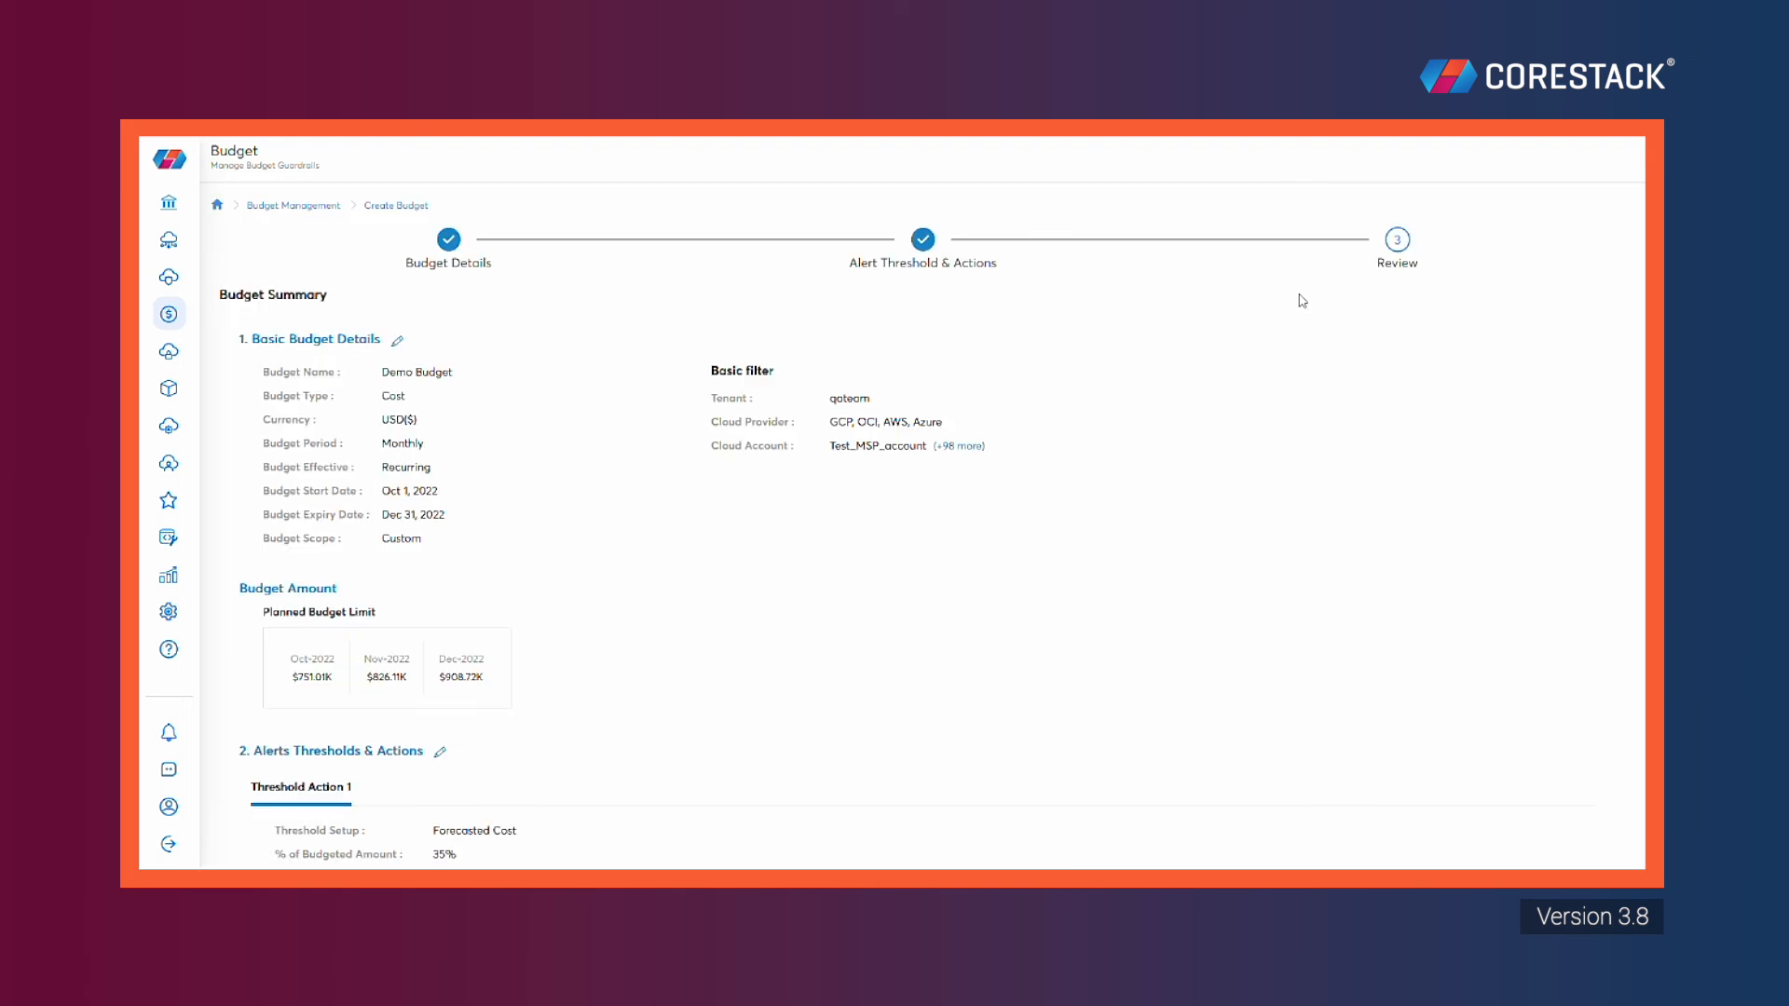
{"action": "left_click_drag", "start_coordinate": [1650, 221], "coordinate": [1642, 573]}
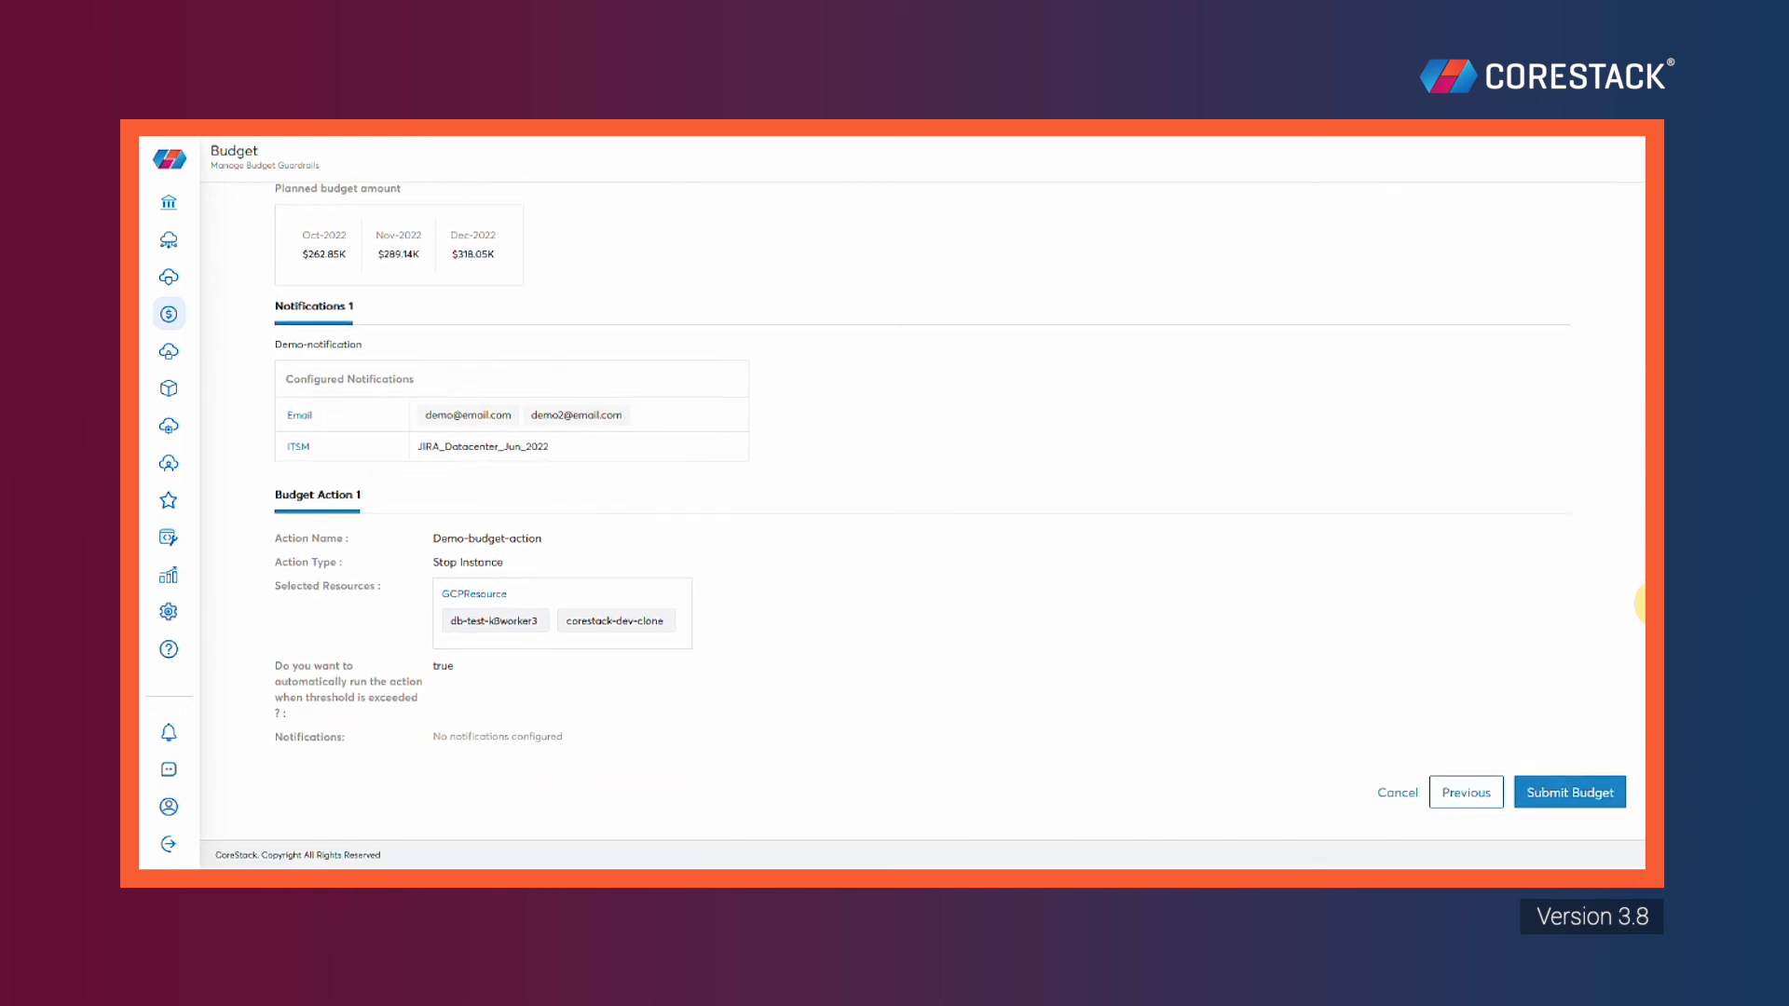
{"action": "left_click", "coordinate": [1572, 794]}
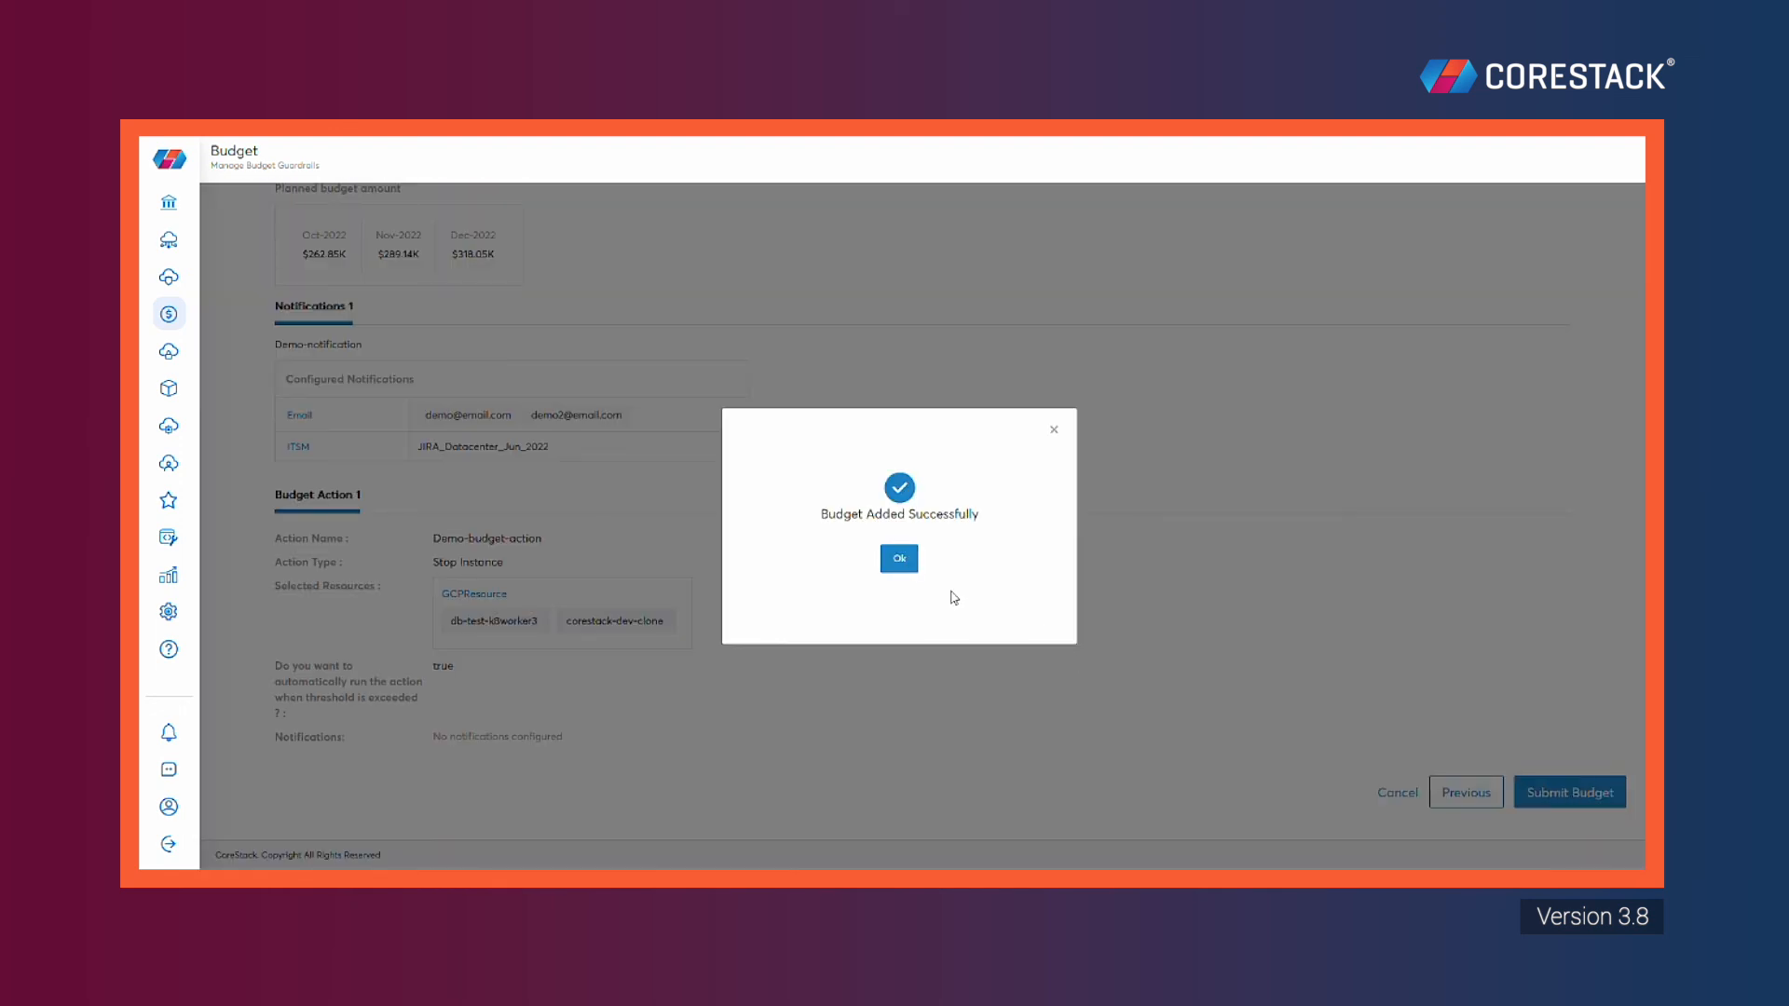
{"action": "left_click", "coordinate": [899, 559]}
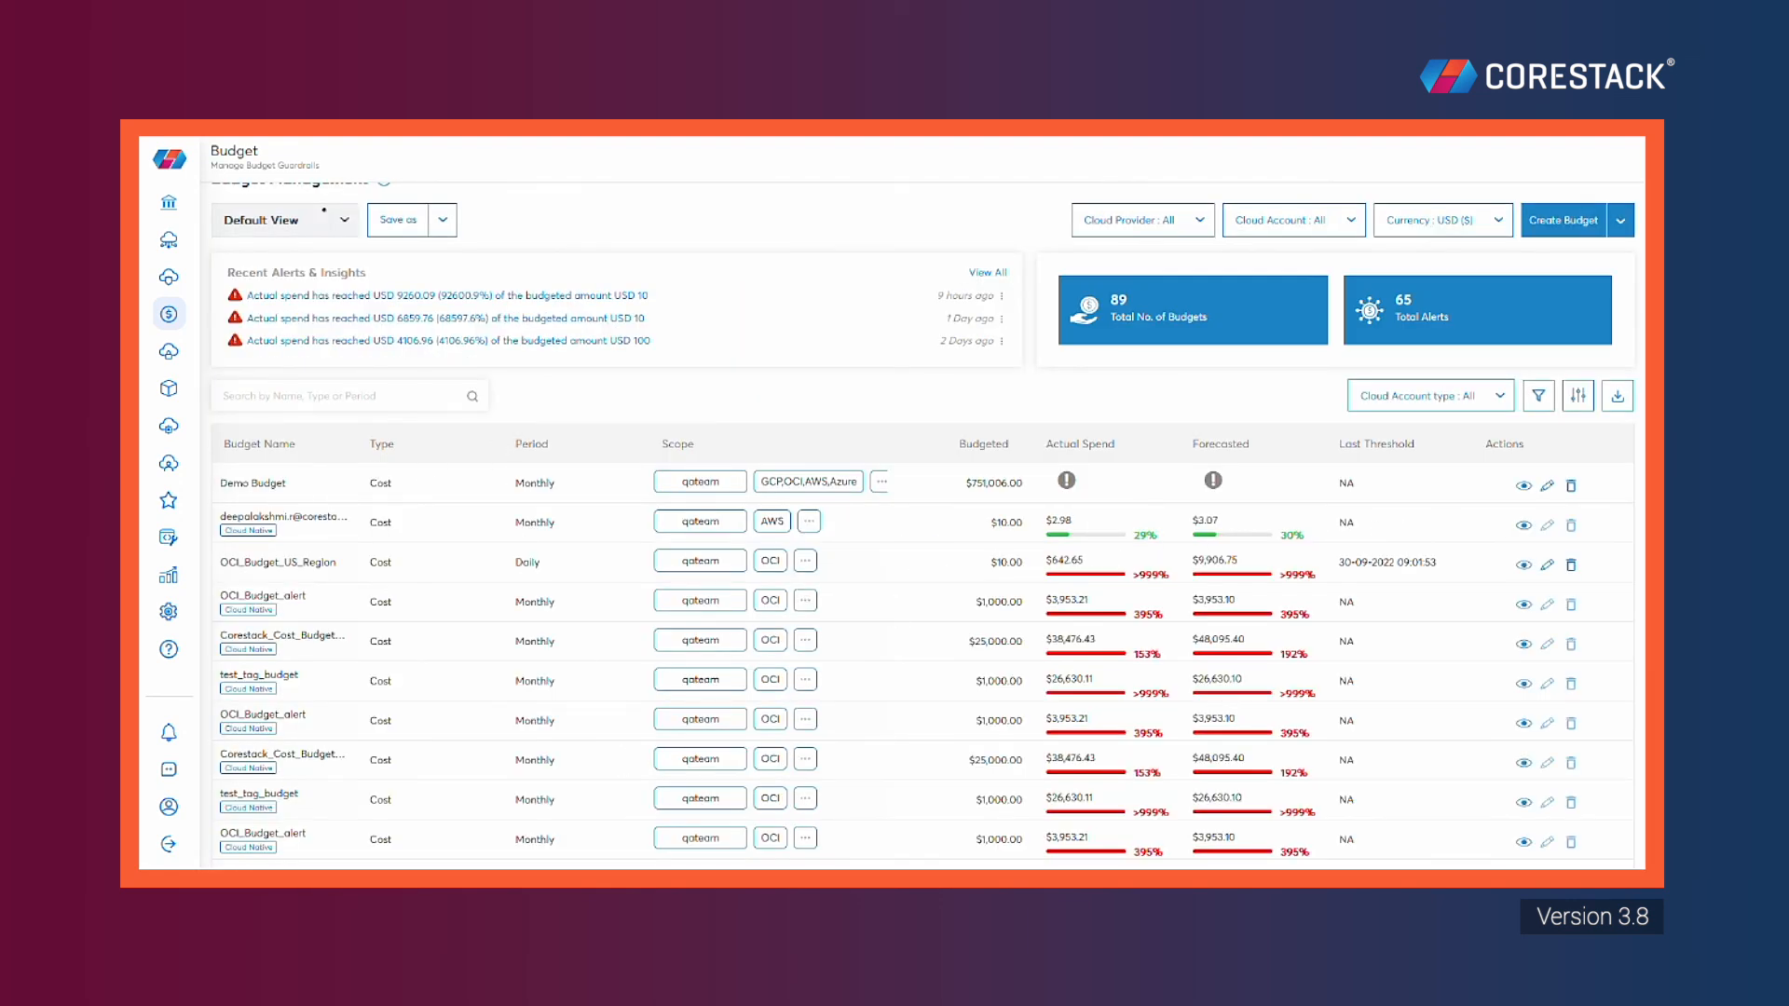
Inspect the Demo Budget row, open its edit form, review it and cancel without changes
{"action": "left_click_drag", "start_coordinate": [220, 483], "coordinate": [287, 483]}
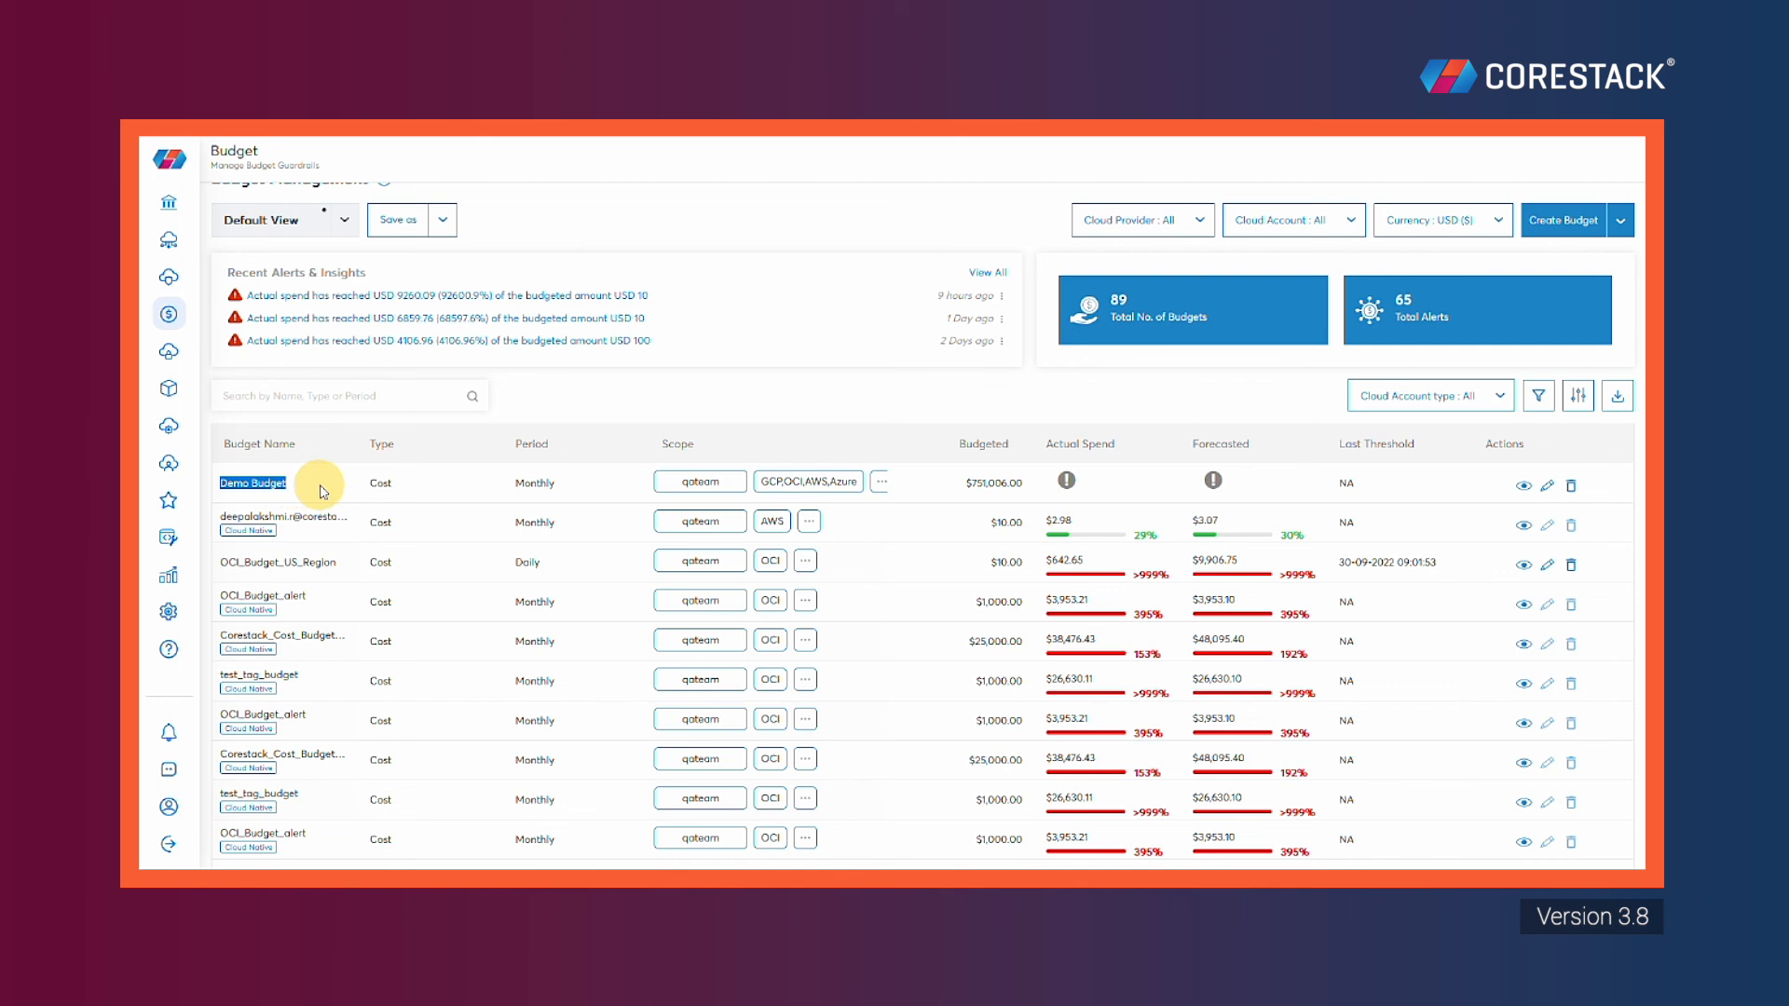
{"action": "left_click", "coordinate": [596, 494]}
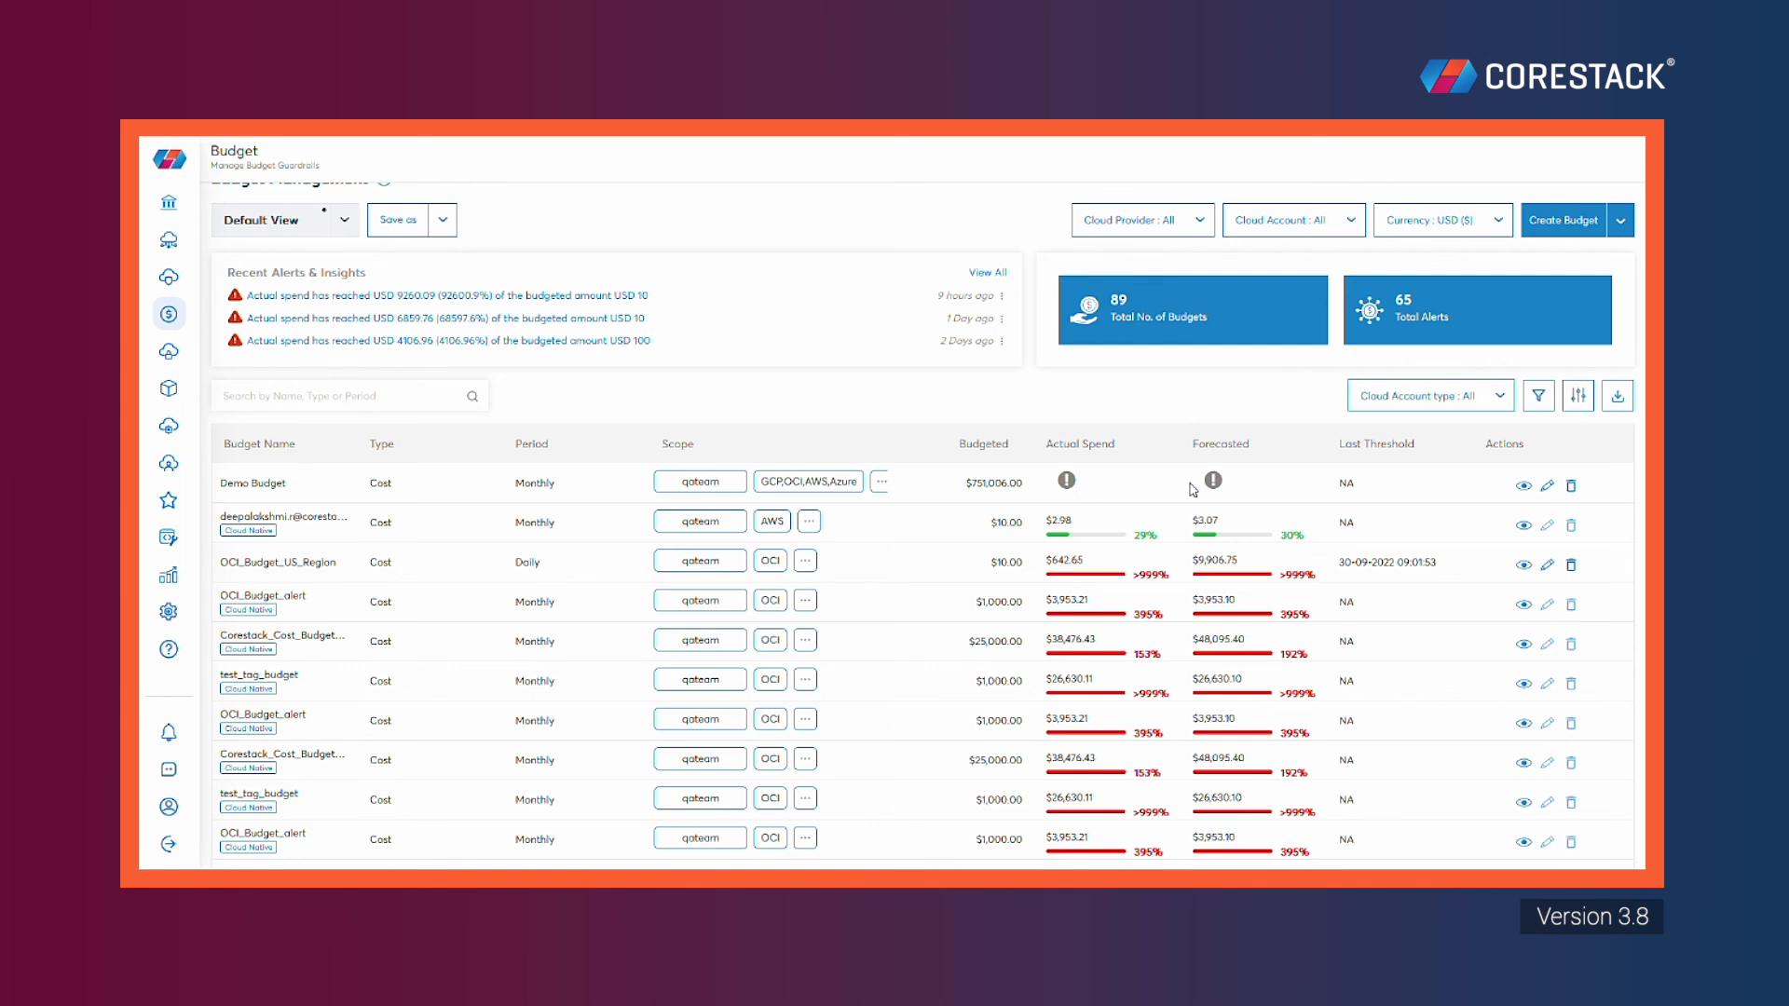
{"action": "left_click", "coordinate": [1547, 487]}
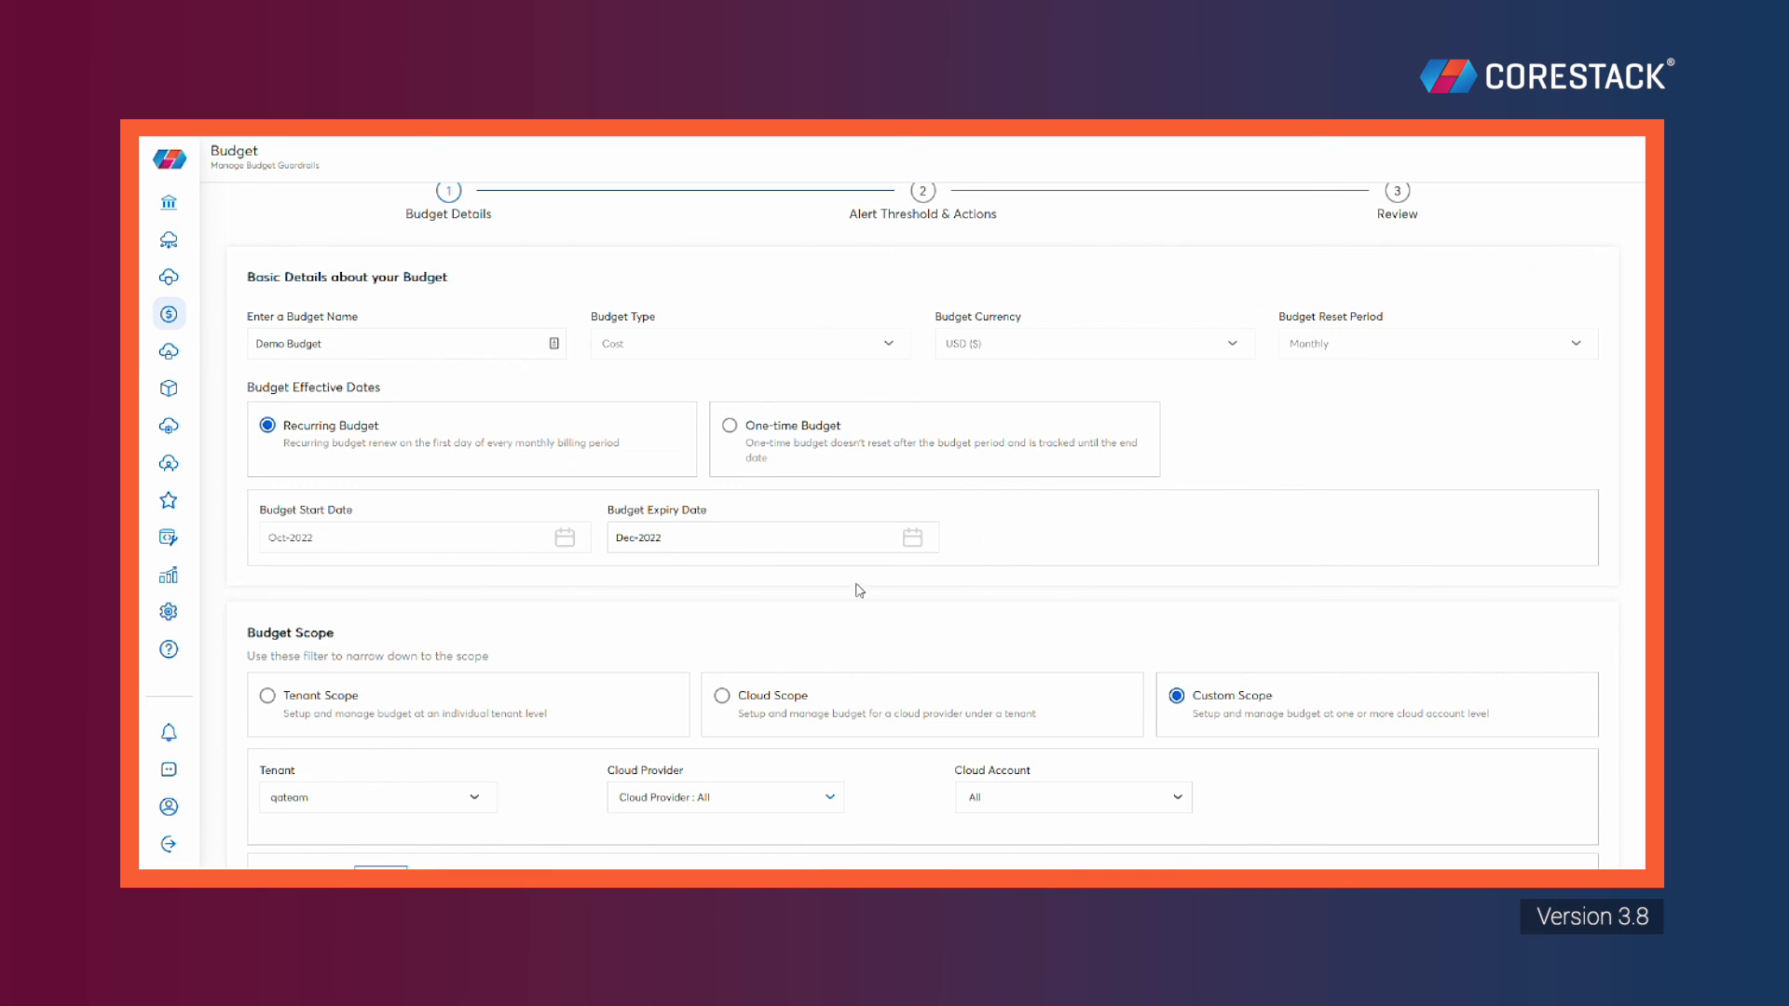
{"action": "scroll", "coordinate": [1032, 403], "scroll_direction": "down", "scroll_amount": 1}
{"action": "scroll", "coordinate": [1032, 403], "scroll_direction": "down", "scroll_amount": 10}
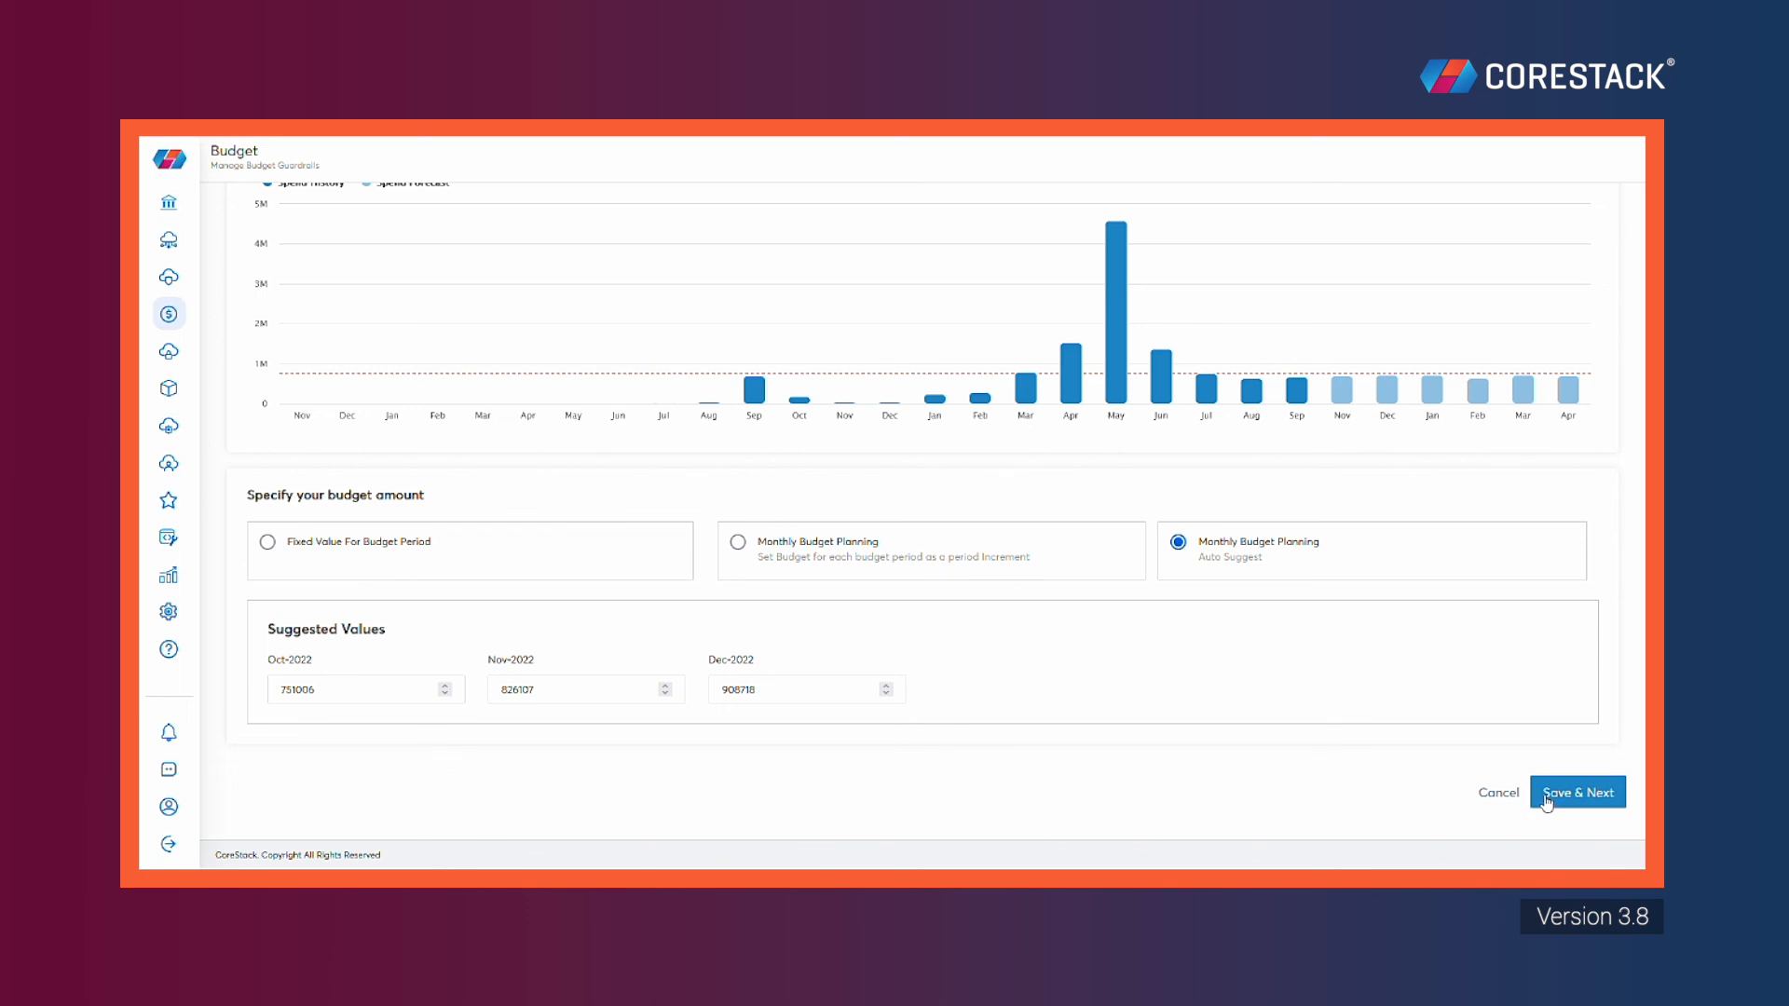
{"action": "left_click", "coordinate": [1512, 793]}
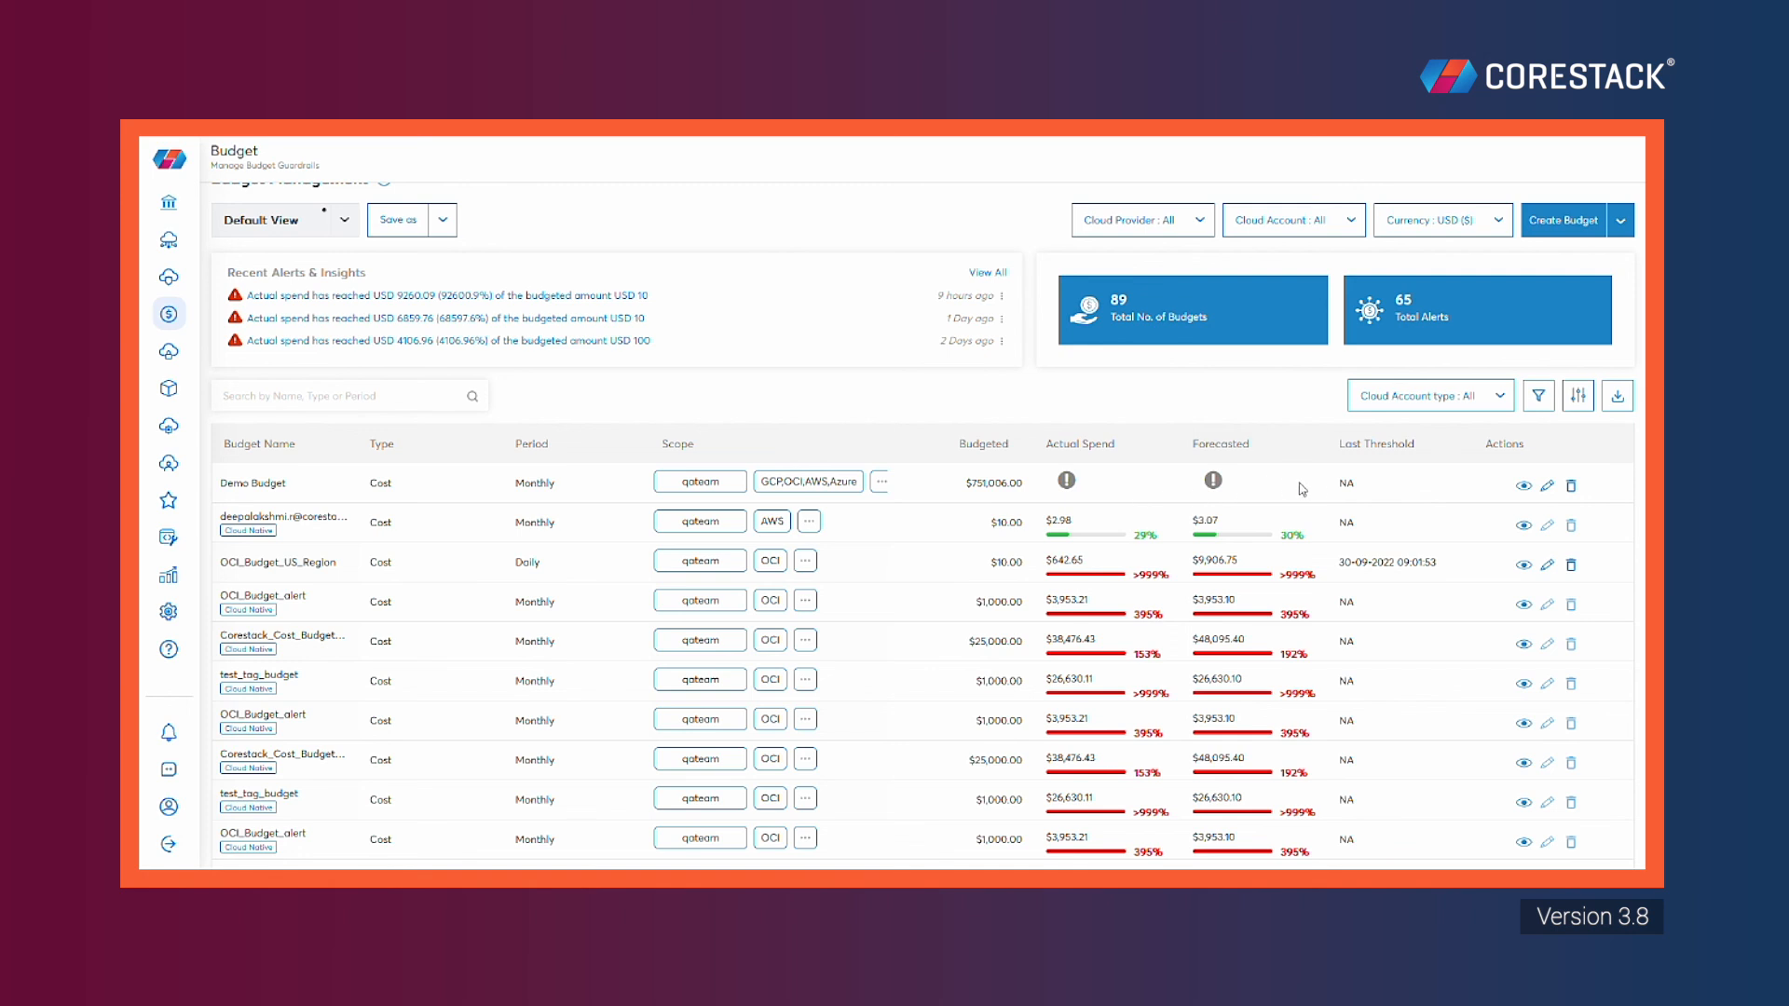
Delete Demo Budget from the list and dismiss the deletion notice
{"action": "left_click", "coordinate": [1572, 485]}
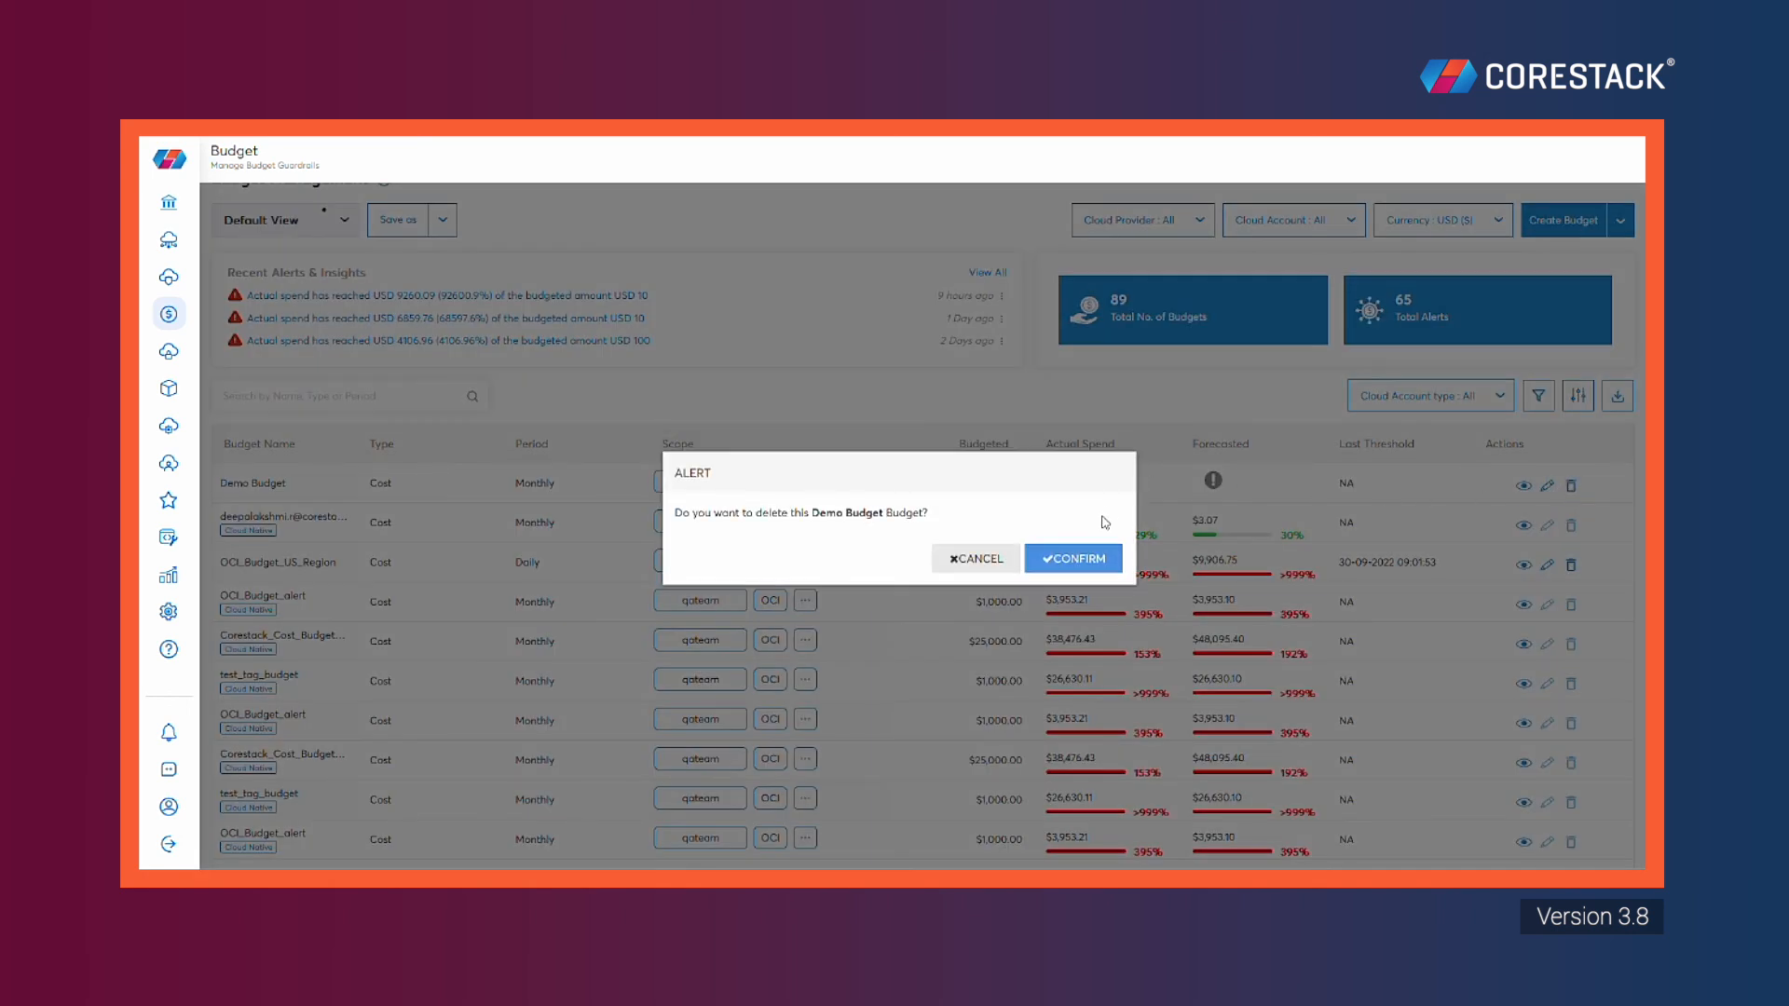
{"action": "left_click", "coordinate": [1072, 559]}
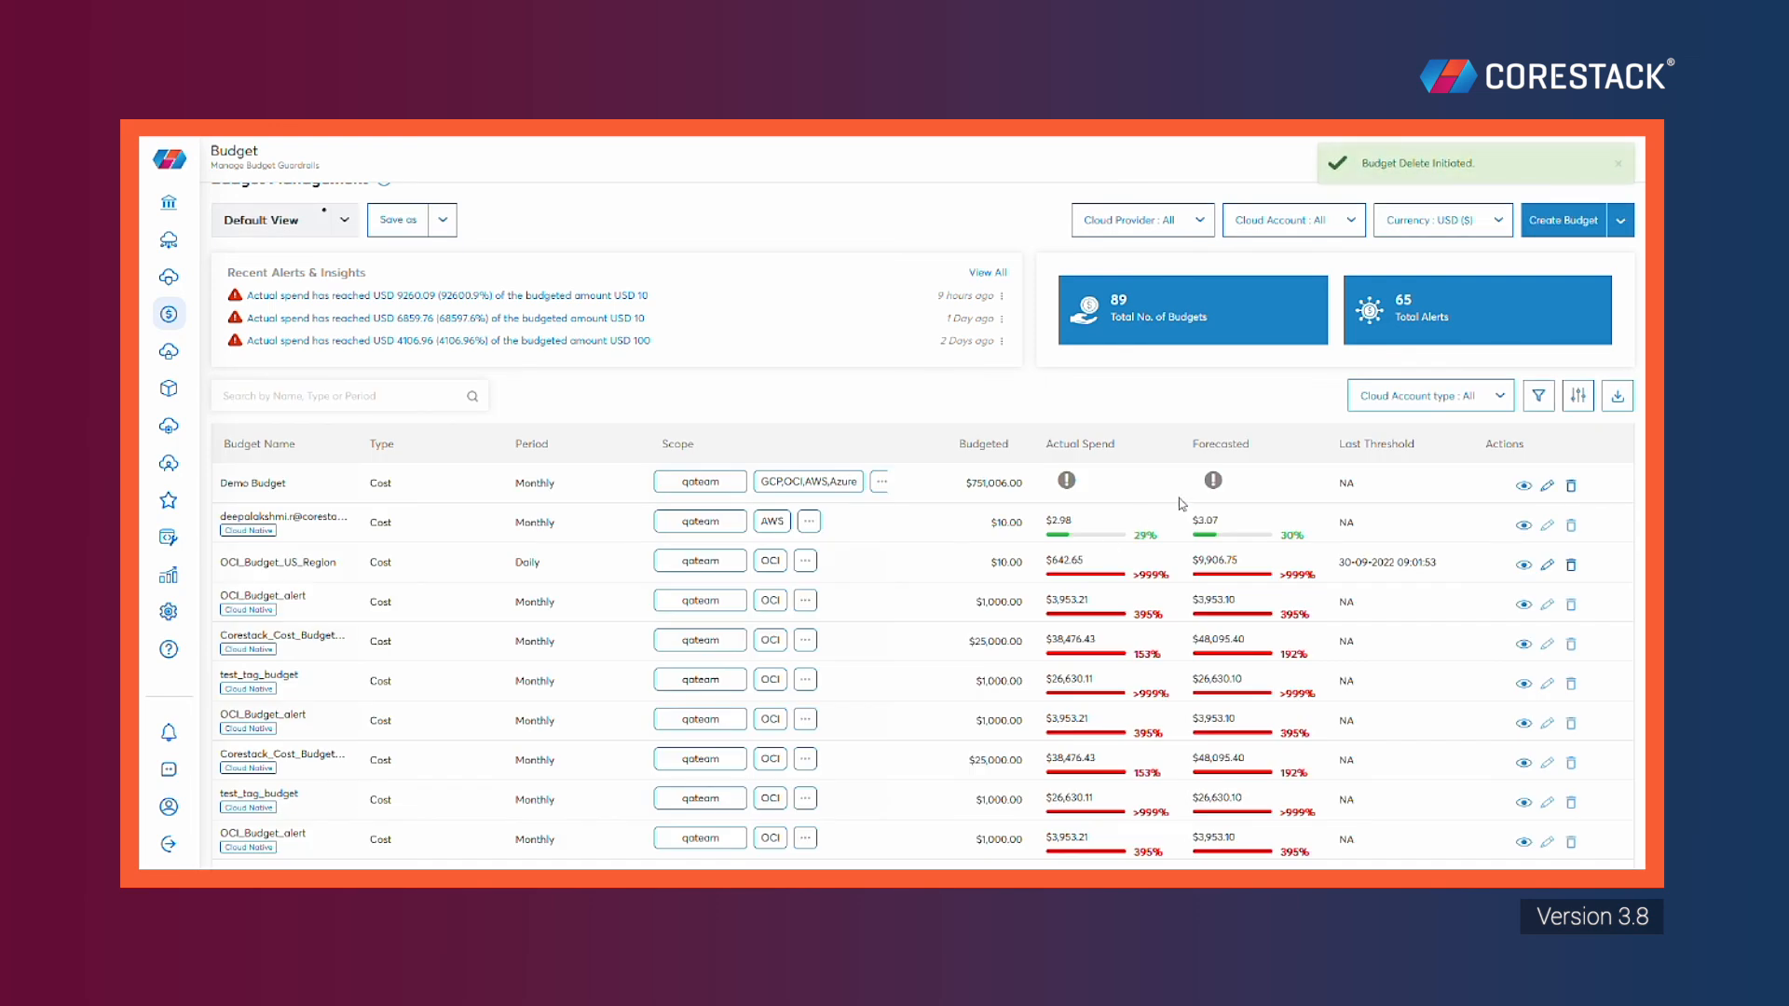
{"action": "left_click", "coordinate": [1620, 165]}
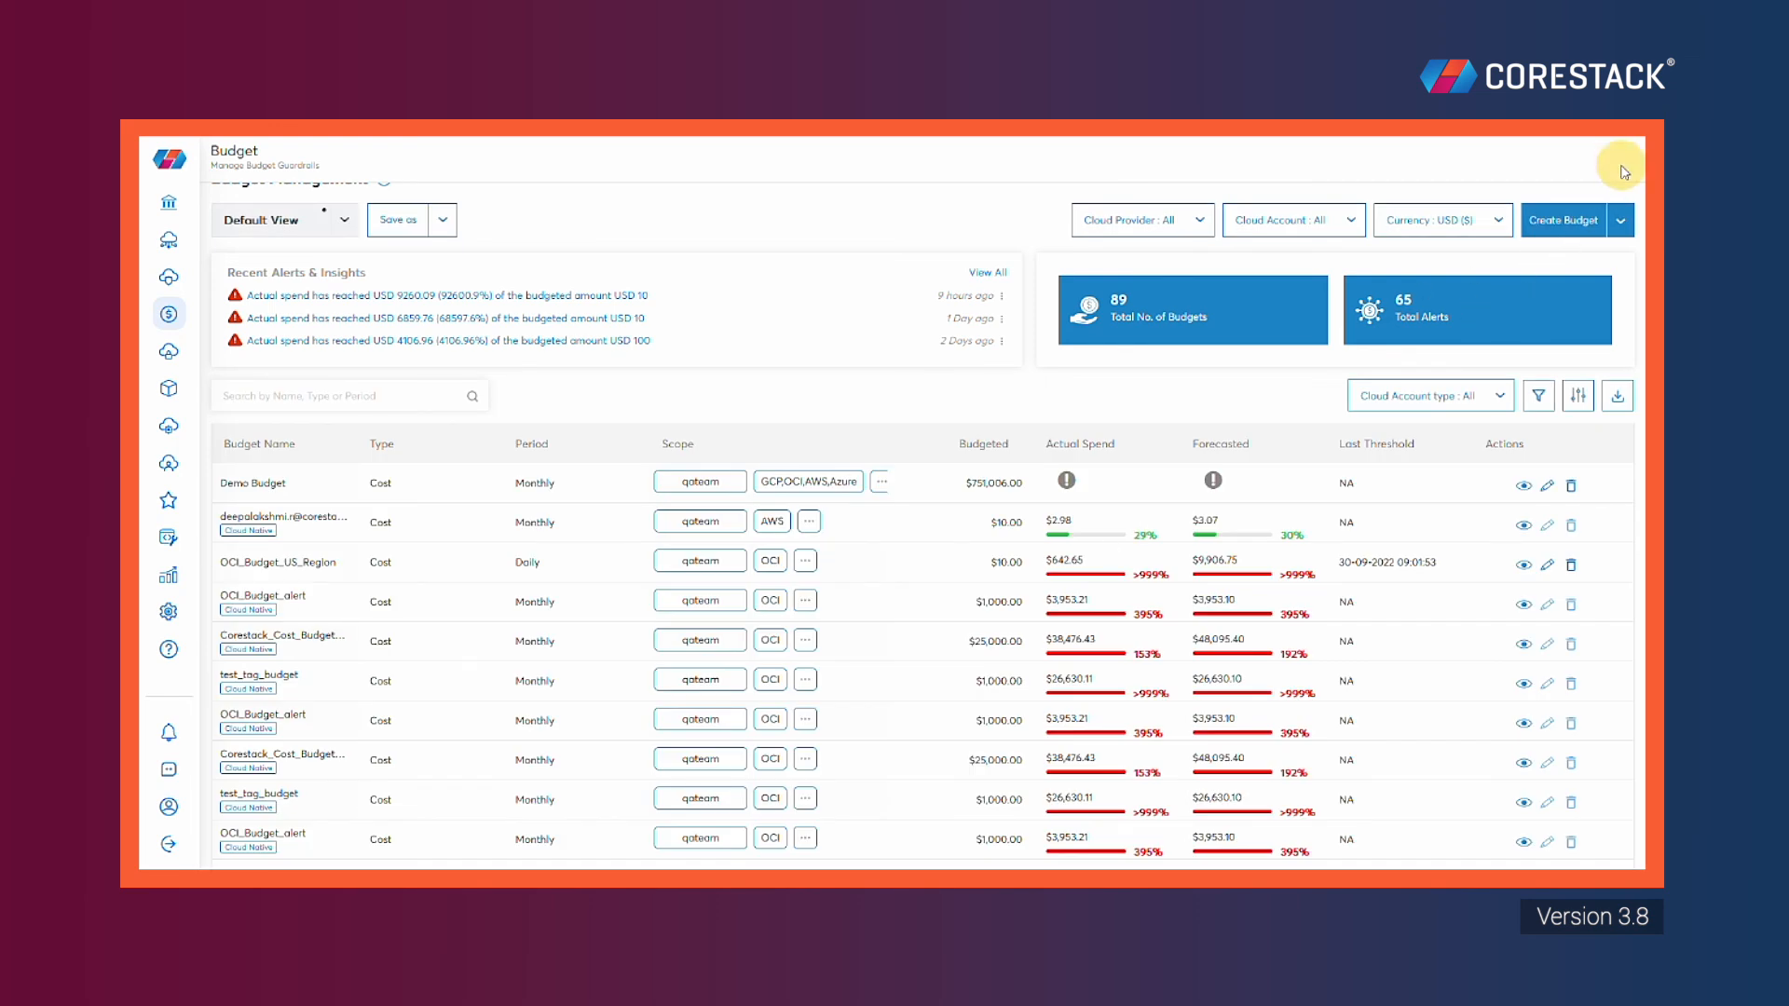